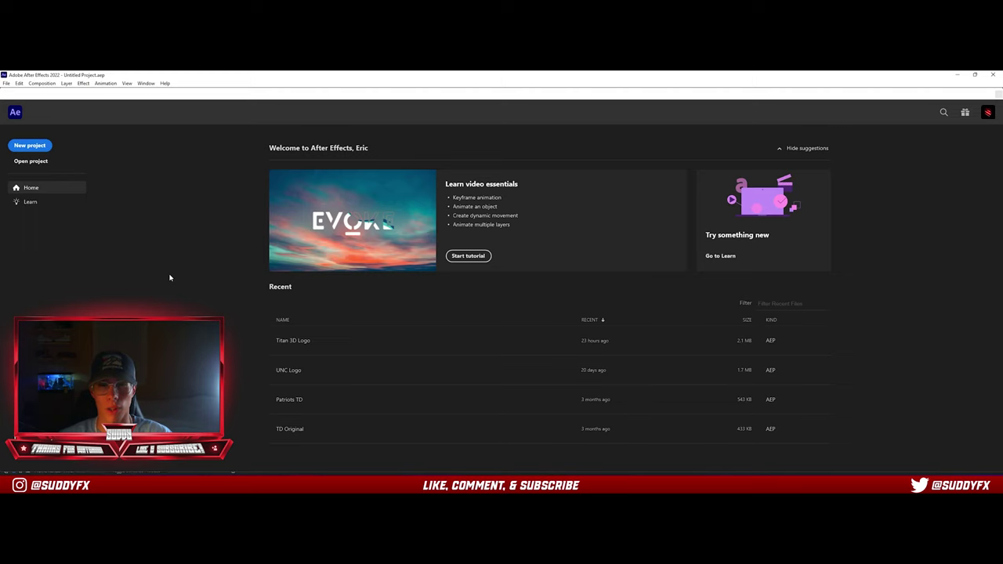
- Start a new project and create a 1920 x 1920 px, 60 fps composition named "3D Text"
left_click(29, 145)
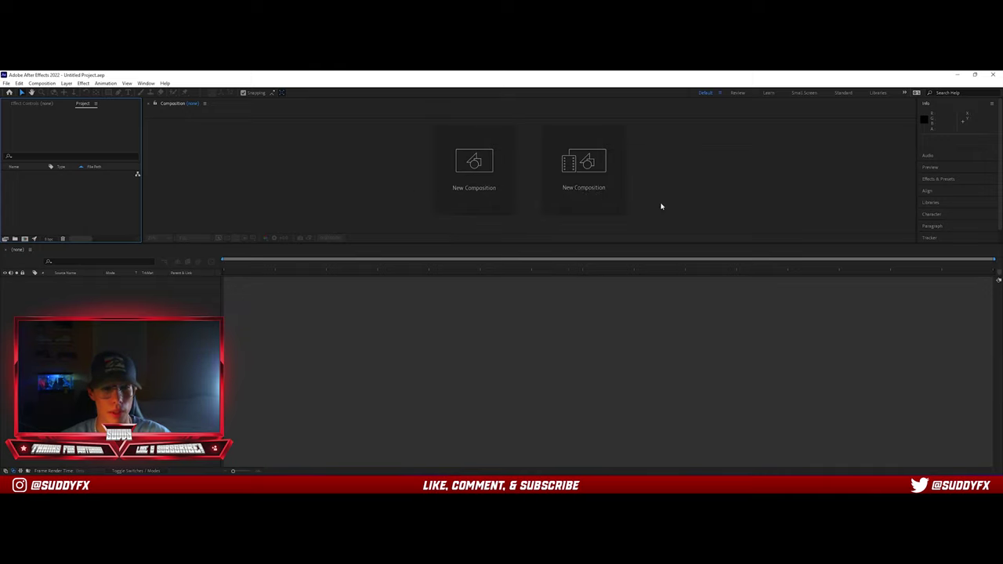
left_click(496, 176)
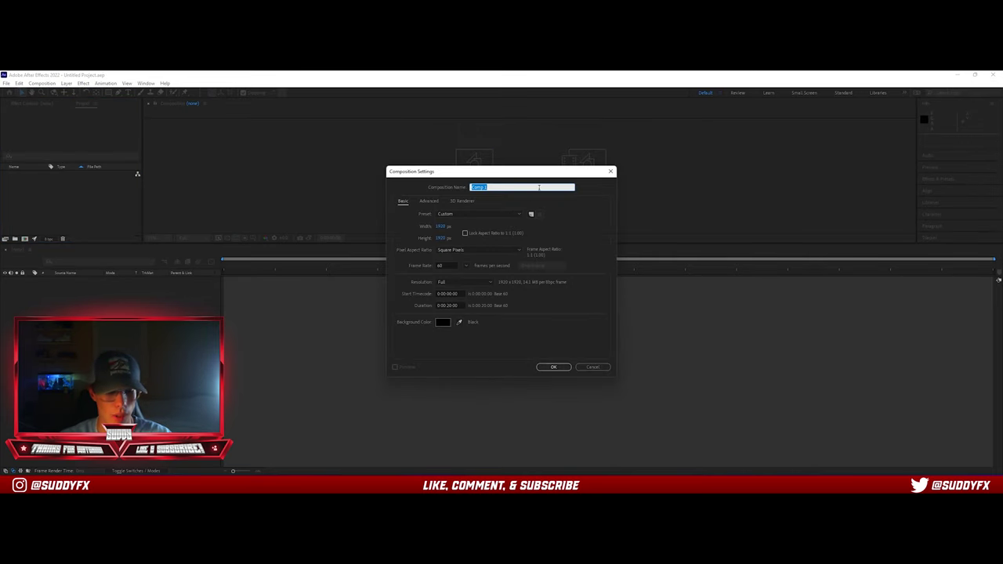
type("3D Text")
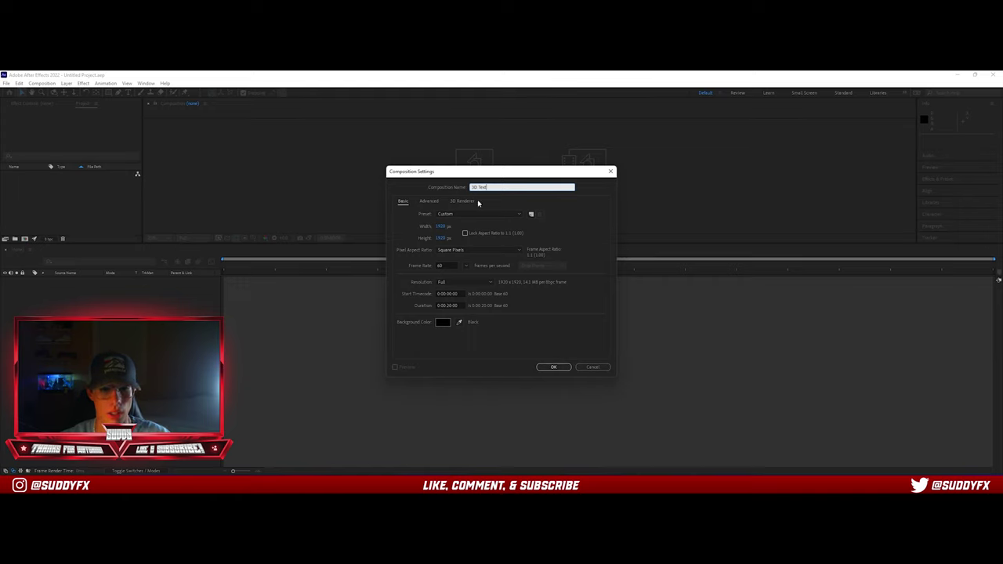
left_click_drag(436, 171, 460, 210)
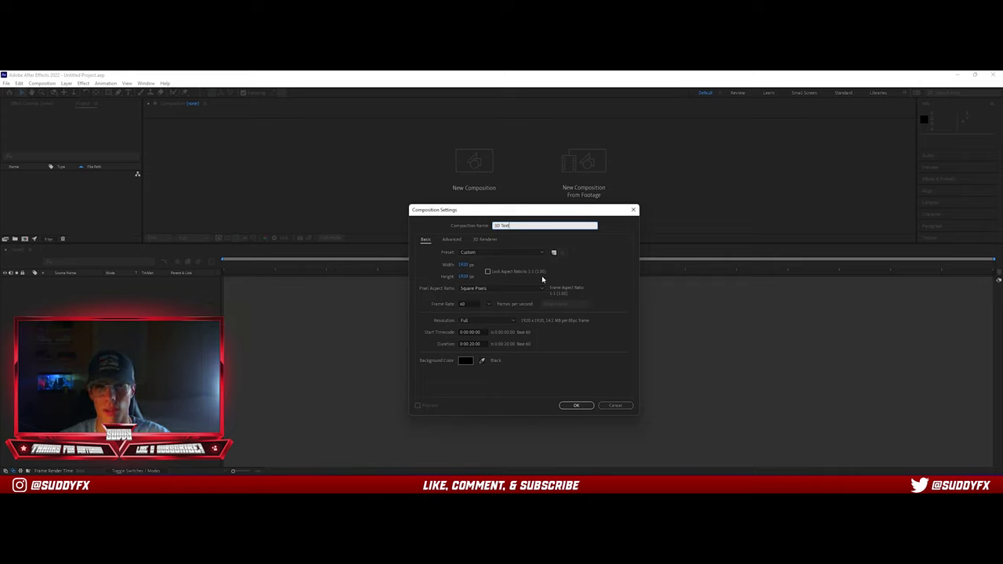
left_click(583, 405)
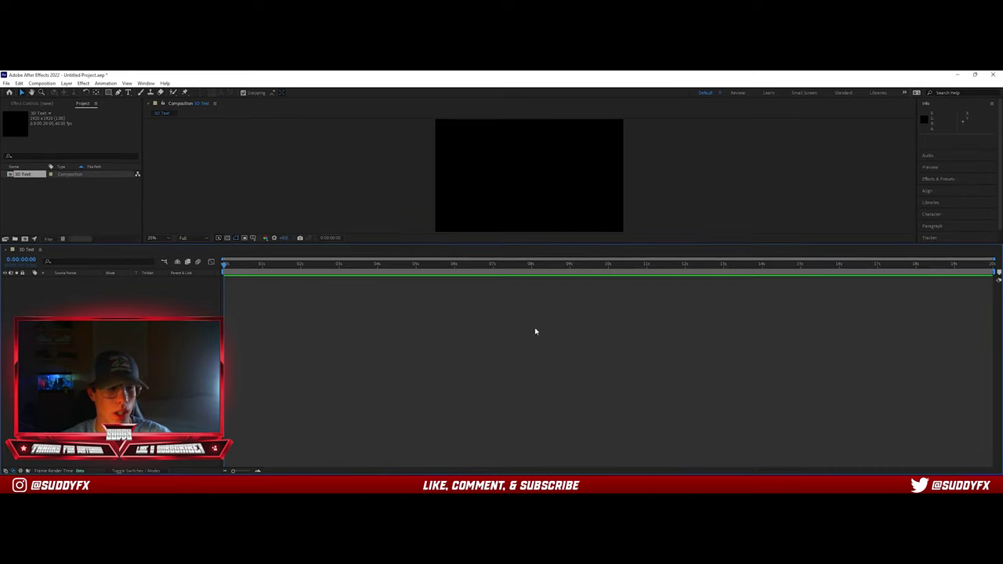
- Add a black solid layer named "3D" to the composition
right_click(157, 305)
mouse_move(176, 306)
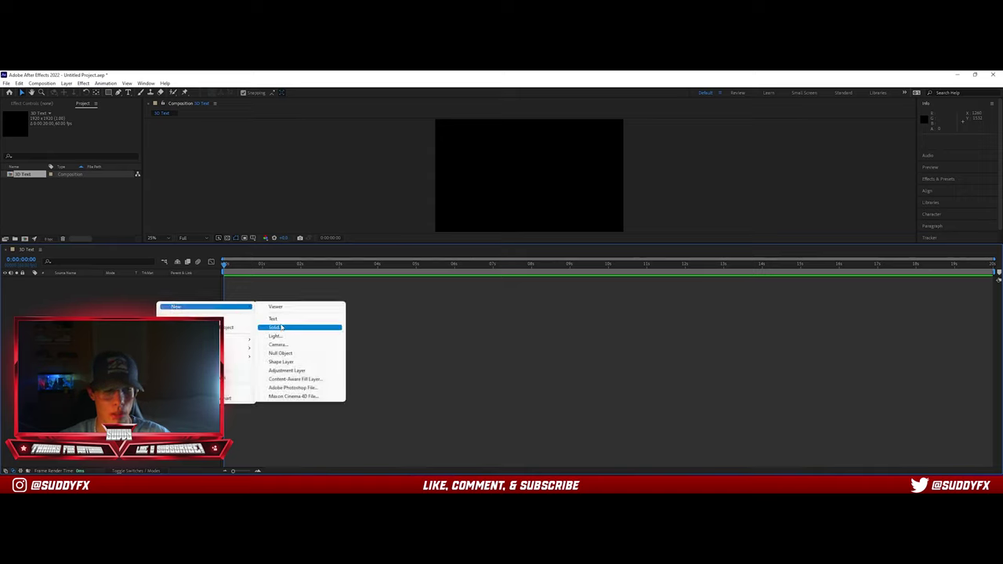
right_click(123, 308)
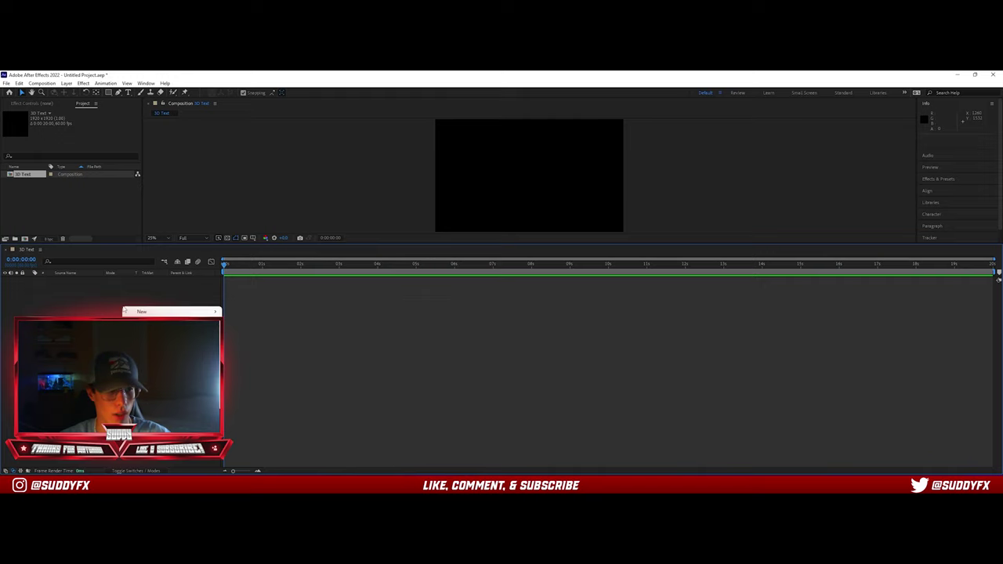
mouse_move(213, 311)
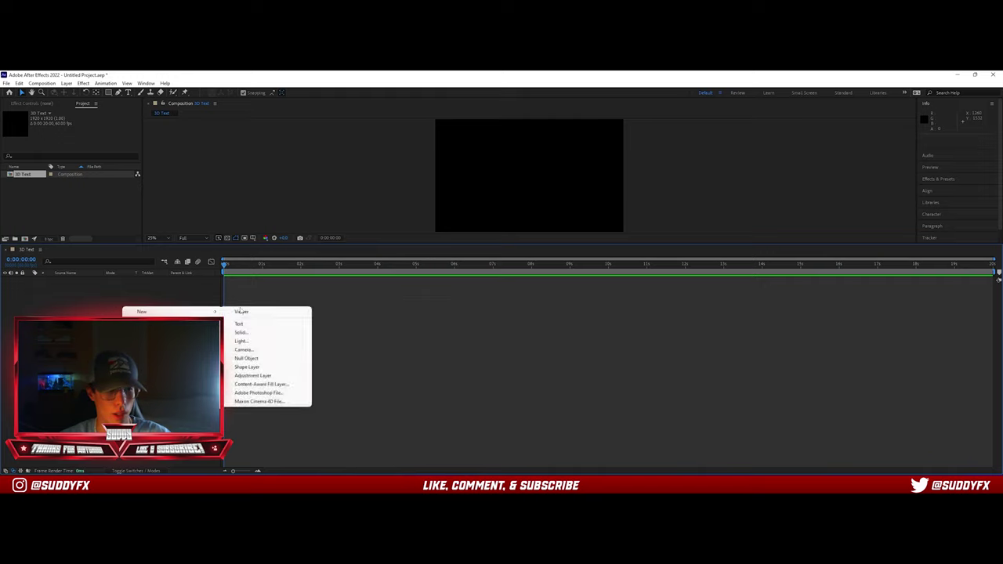
left_click(241, 333)
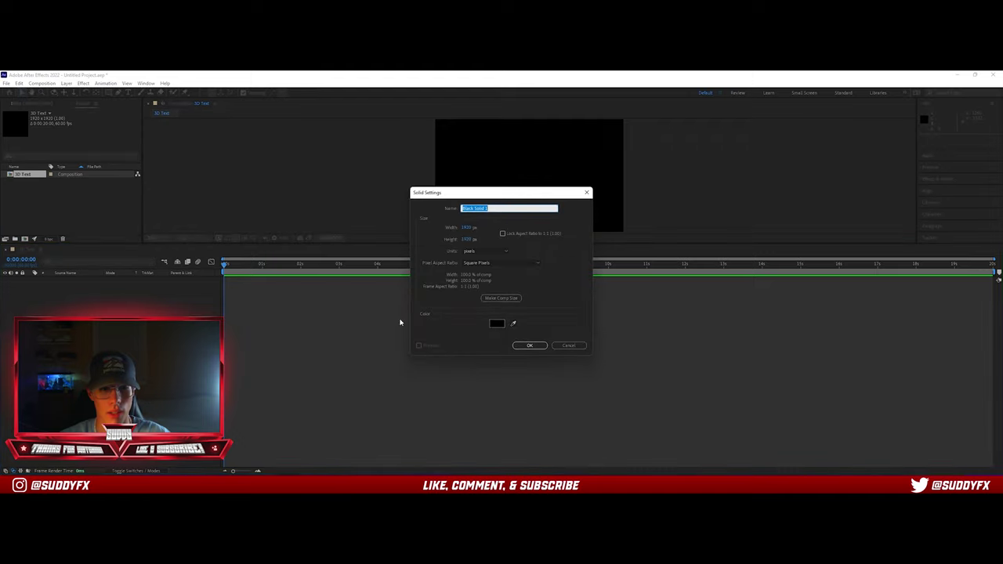
type("3D")
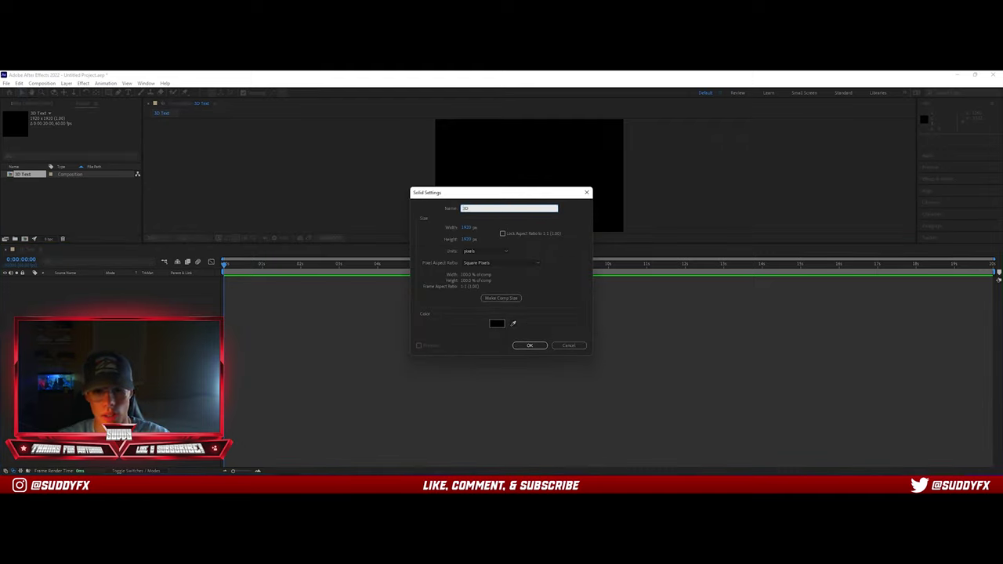
left_click(530, 346)
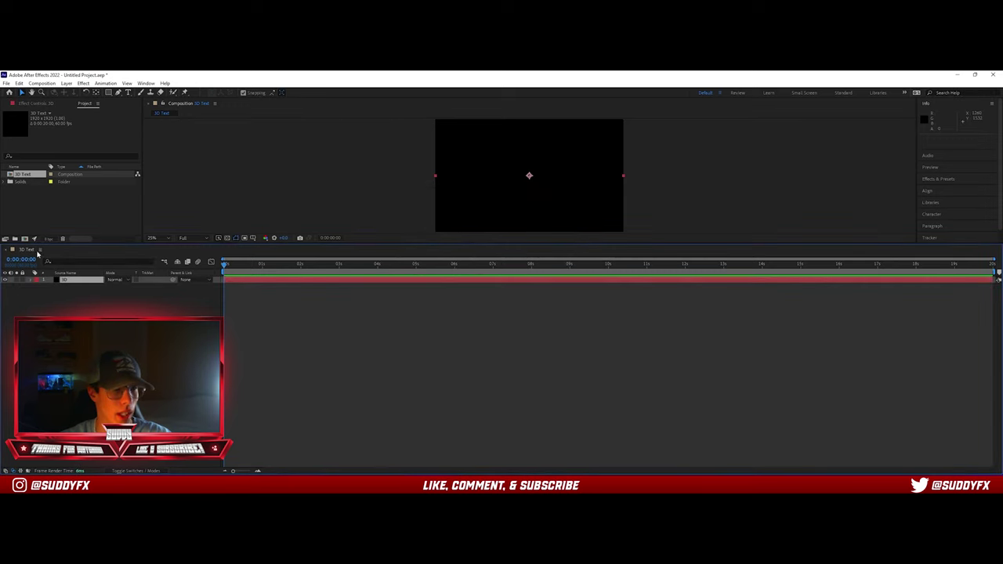
- Apply the Video Copilot Element effect to the 3D solid
left_click(81, 84)
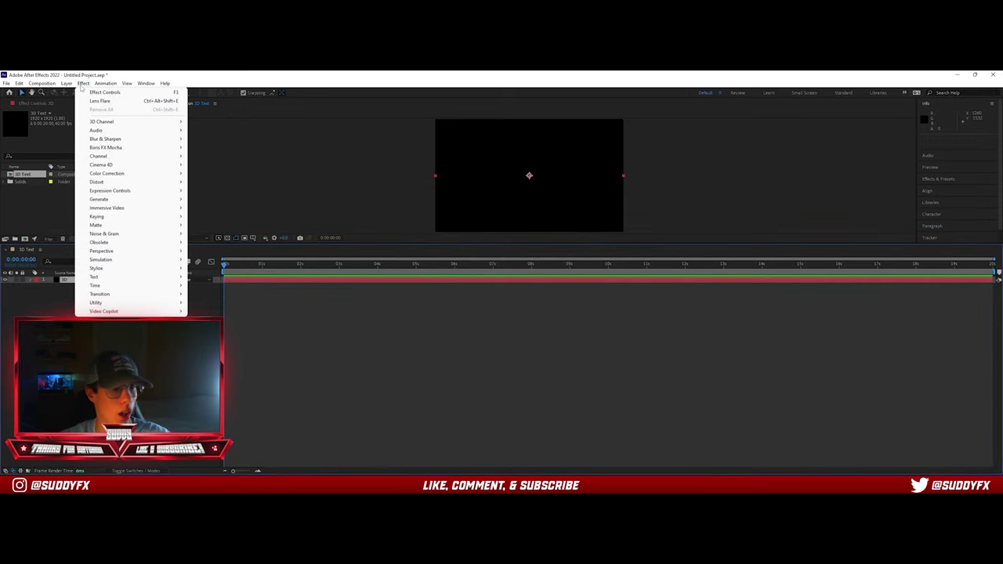
mouse_move(157, 311)
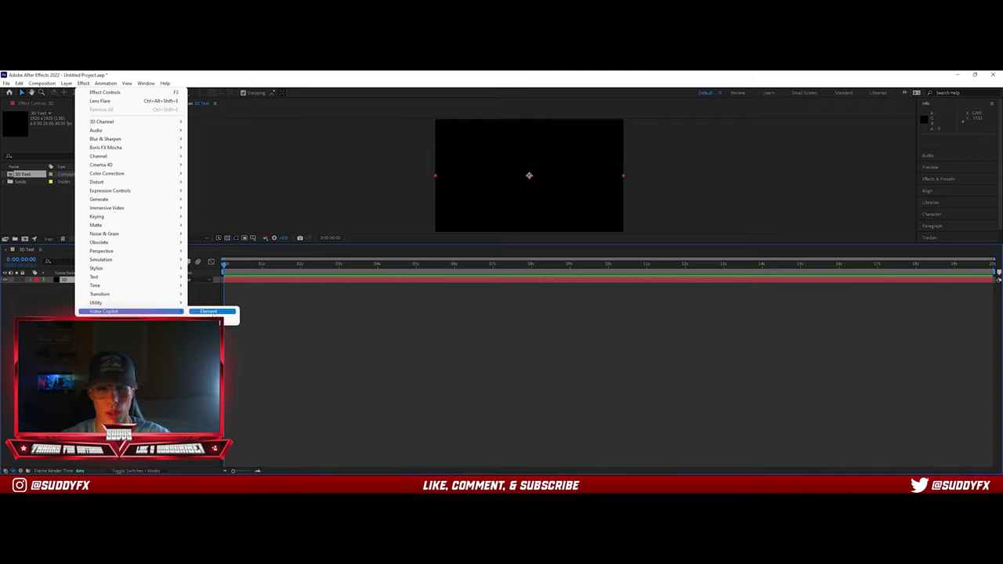
left_click(210, 311)
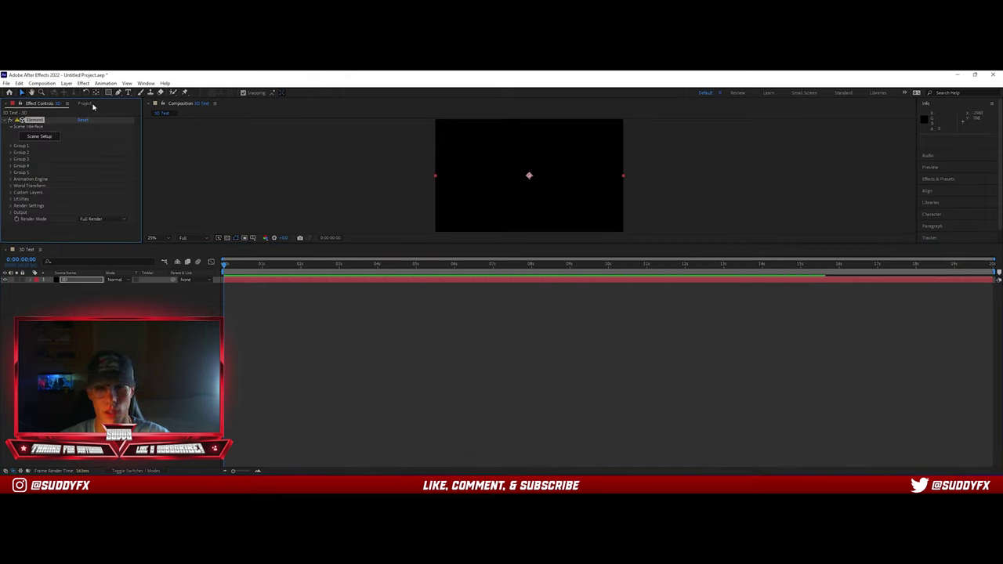
- Add a text layer reading "GAVI" to the composition
right_click(91, 311)
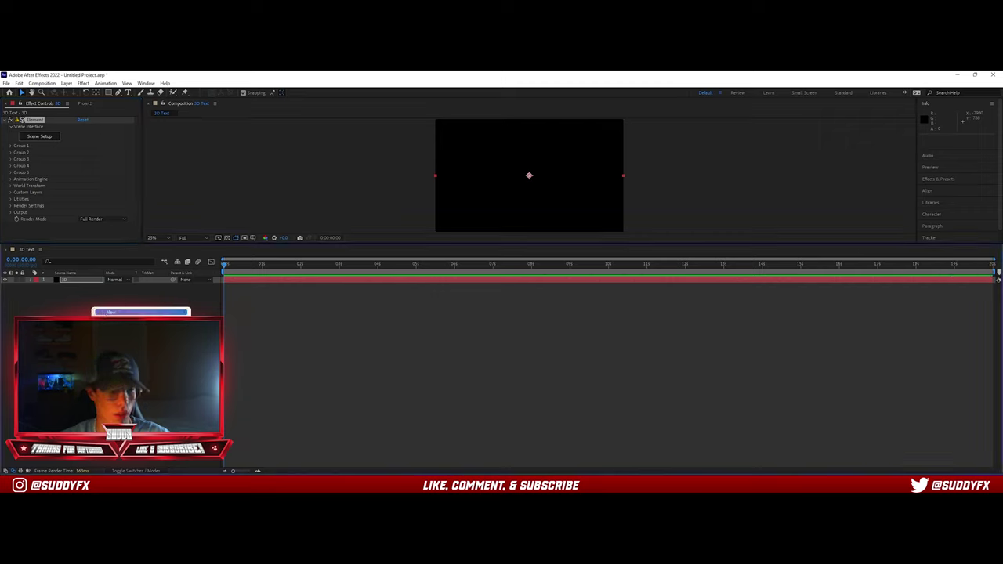
mouse_move(110, 312)
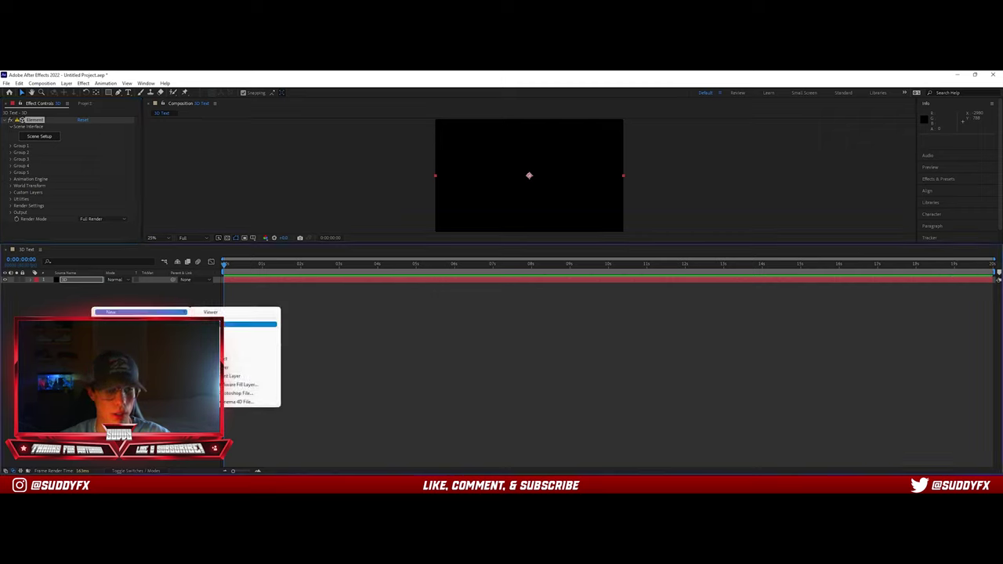
left_click(251, 323)
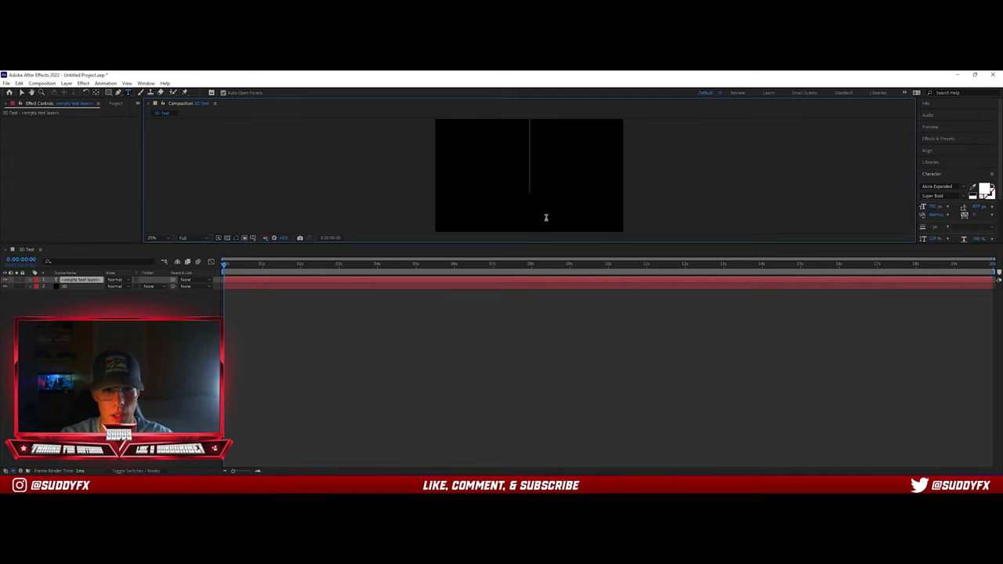
type("GAVI")
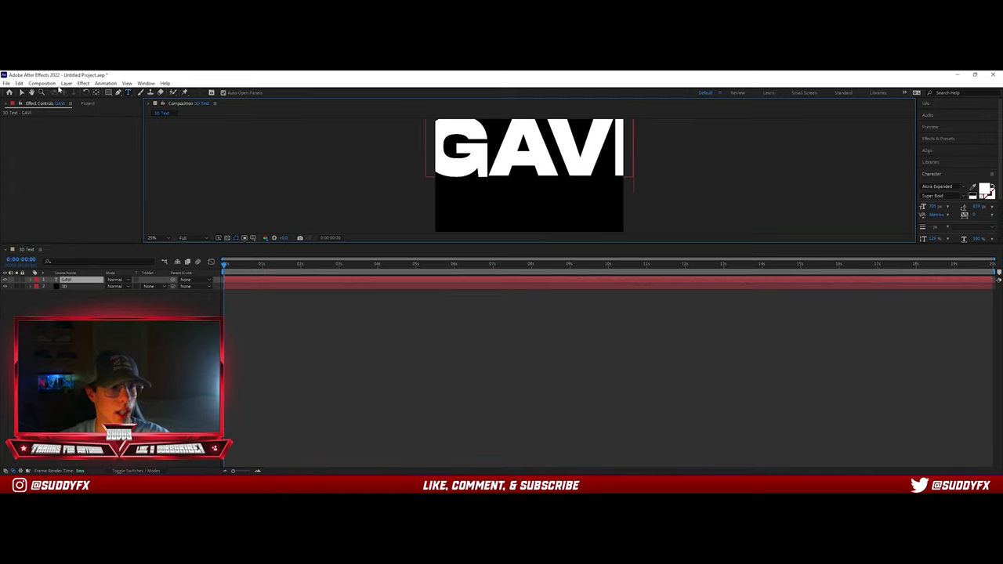
left_click(22, 92)
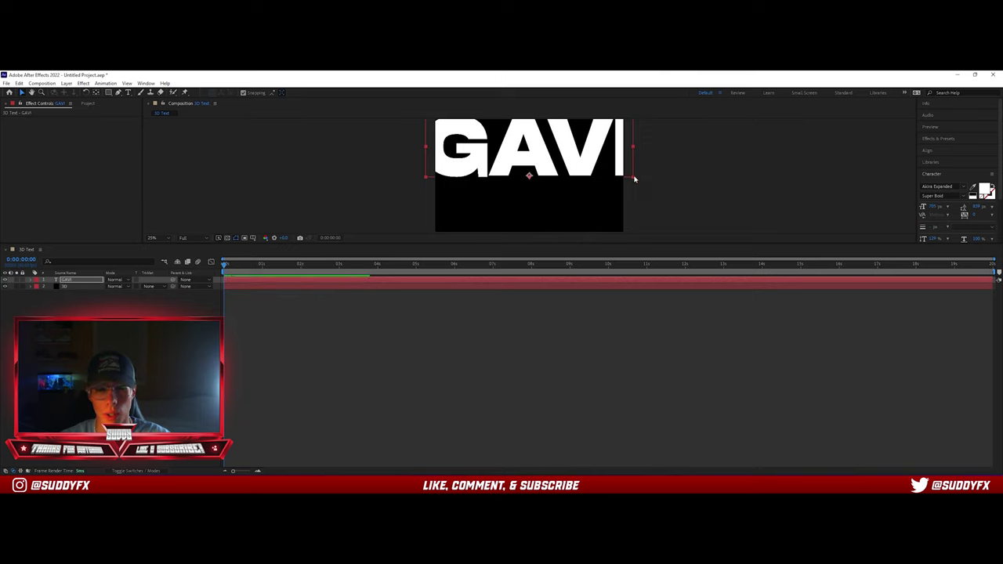
- Reduce the font size of the GAVI text so the whole word fits within the composition
key("ctrl+t")
left_click(537, 165)
double_click(584, 167)
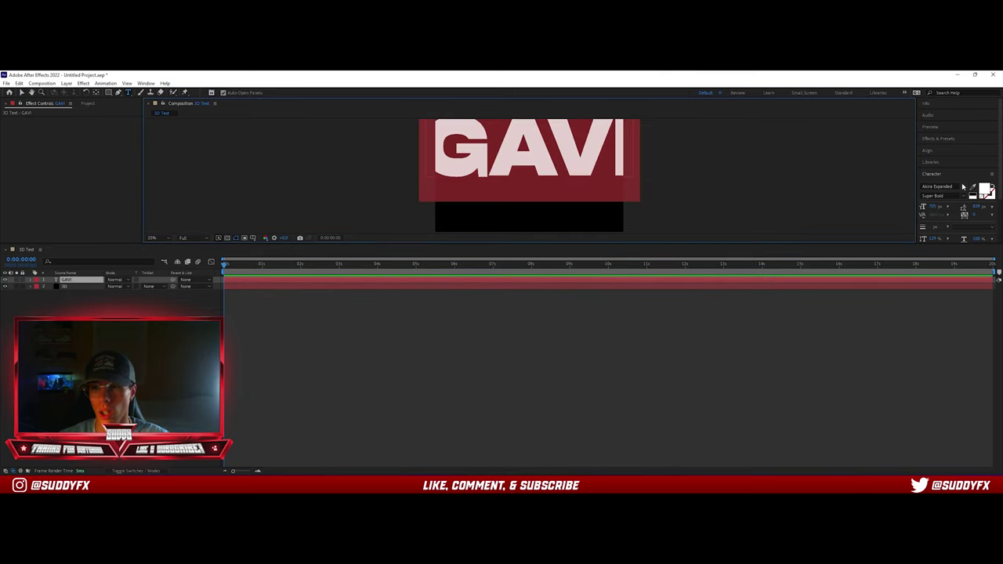
left_click_drag(935, 208, 861, 212)
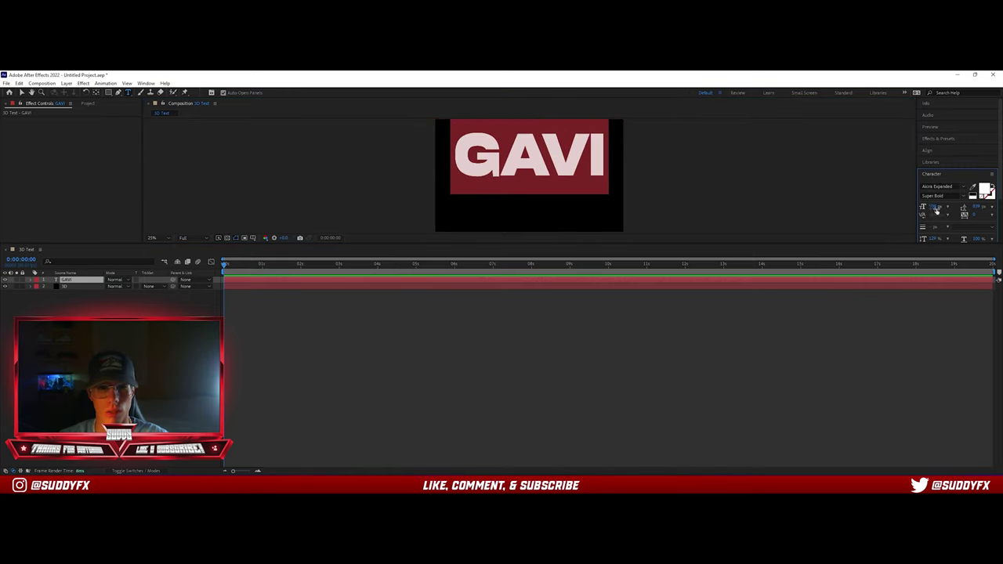
key("comma")
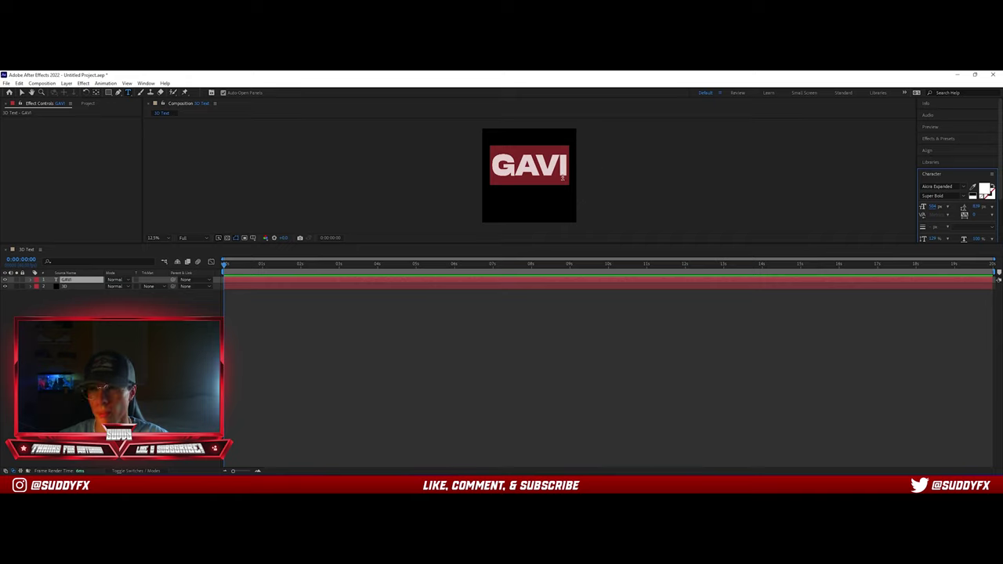
- Center the GAVI text horizontally and vertically in the composition
left_click(931, 152)
left_click(939, 171)
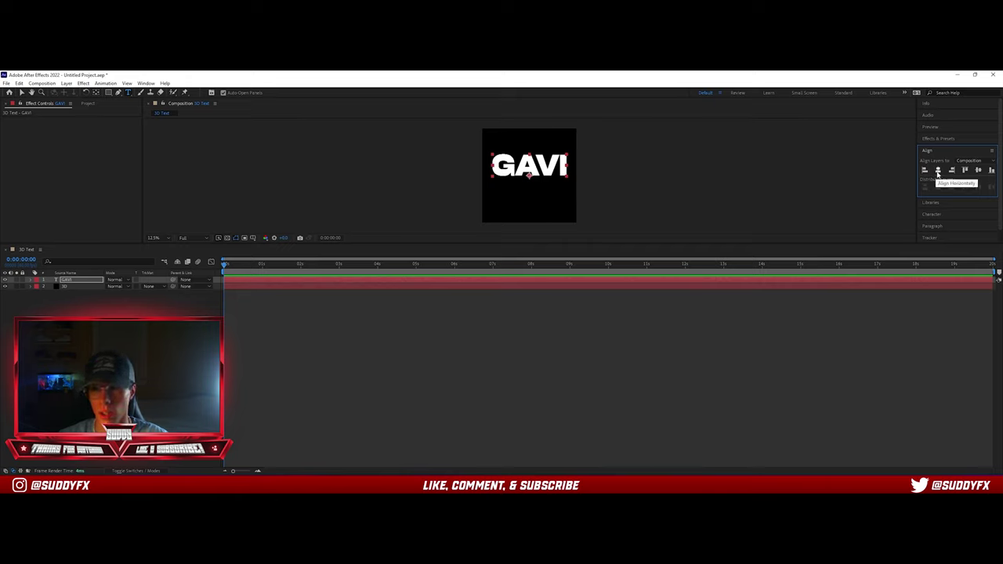
left_click(978, 170)
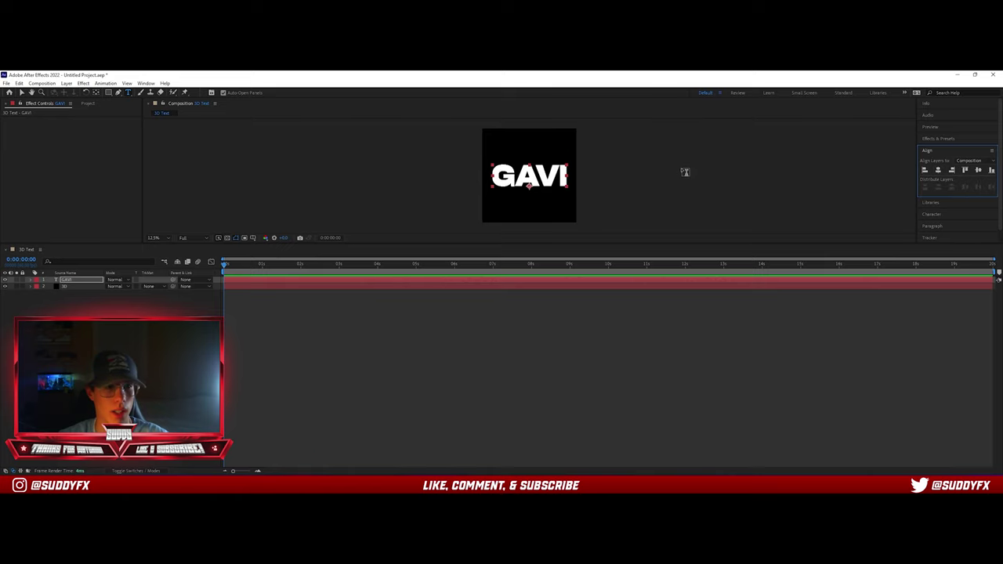
left_click(21, 92)
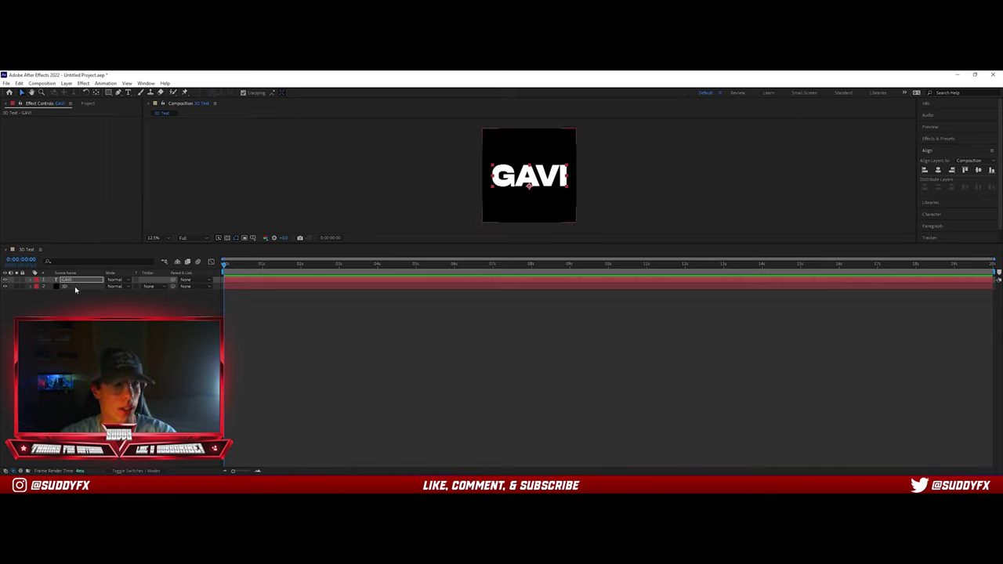
- Auto-trace the GAVI text's alpha channel for the current frame, and hide both the traced layer and the text layer
left_click(66, 83)
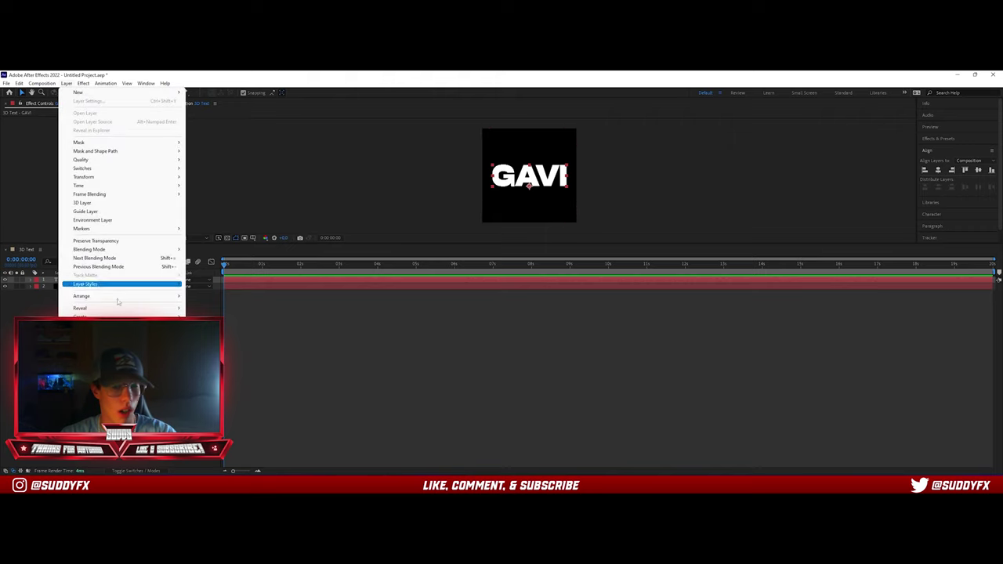
left_click(86, 292)
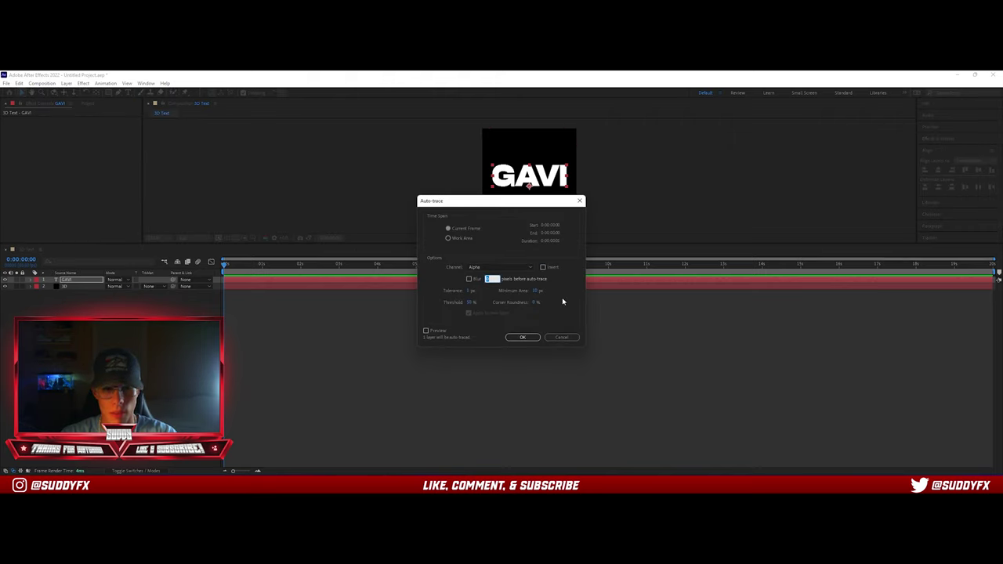
left_click(522, 338)
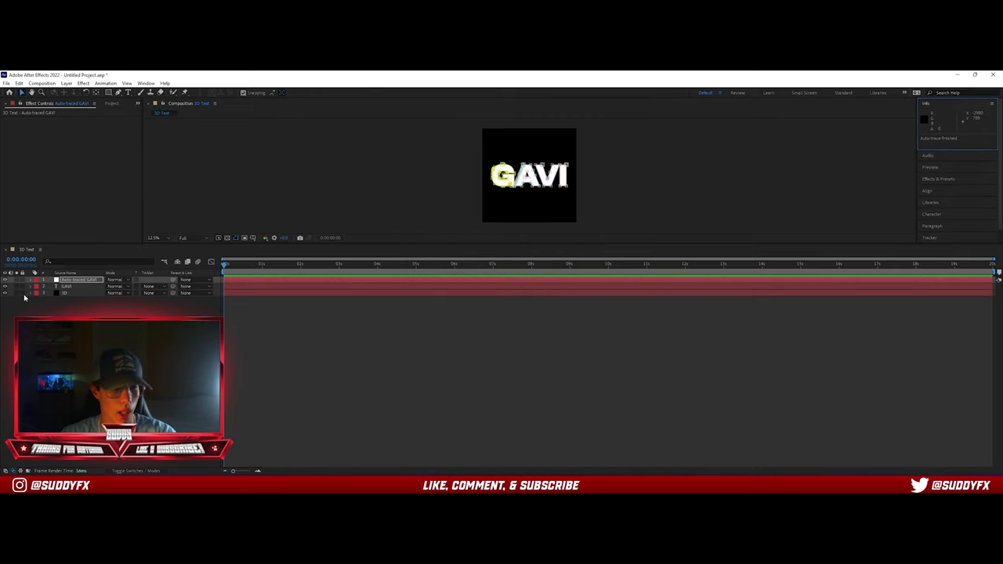
left_click(4, 280)
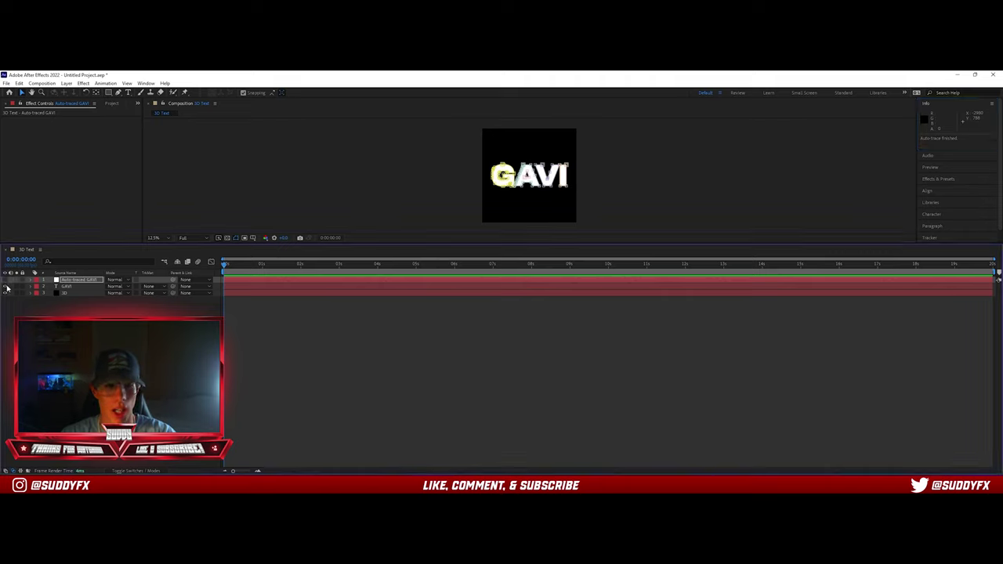
left_click(5, 286)
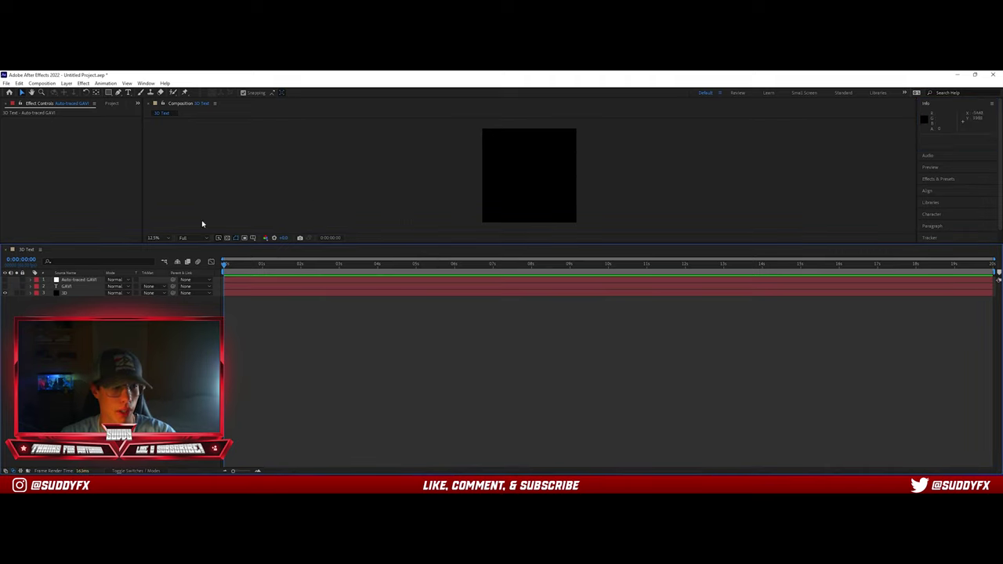
- Assign the GAVI text layer as Path Layer 1 in the 3D solid's Element effect and open its Scene Setup
left_click(82, 293)
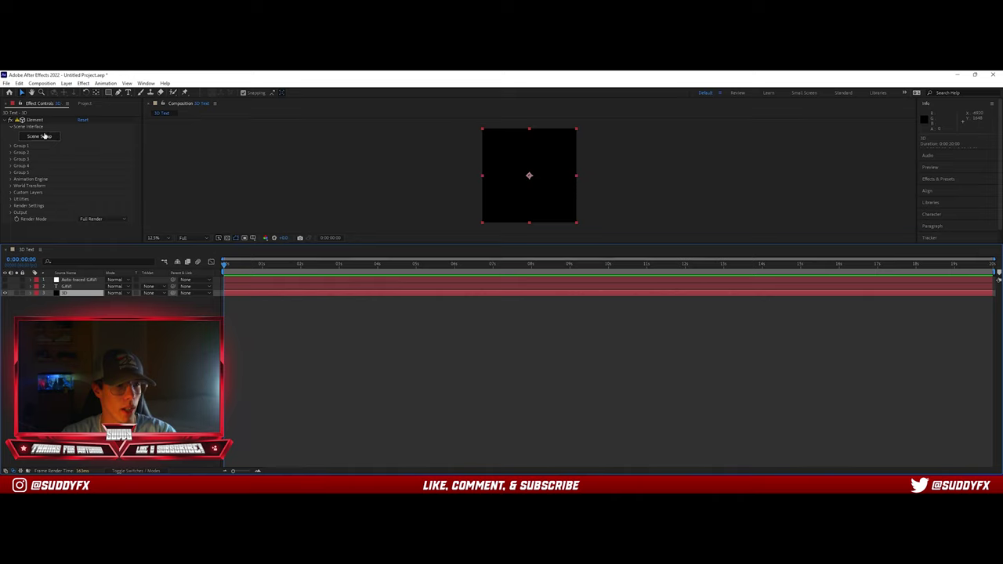
left_click(11, 193)
scroll(17, 204, "down", 3)
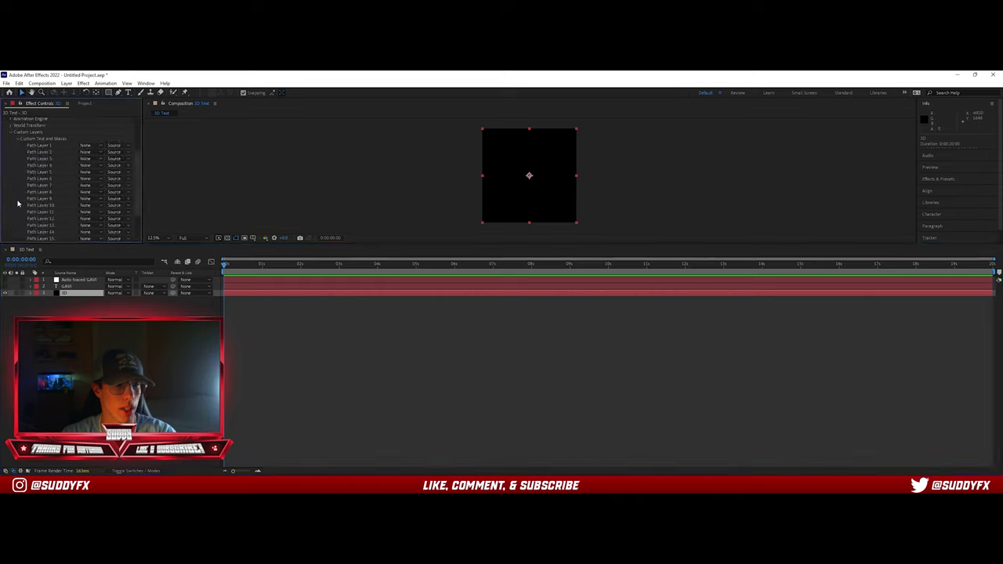
left_click(88, 145)
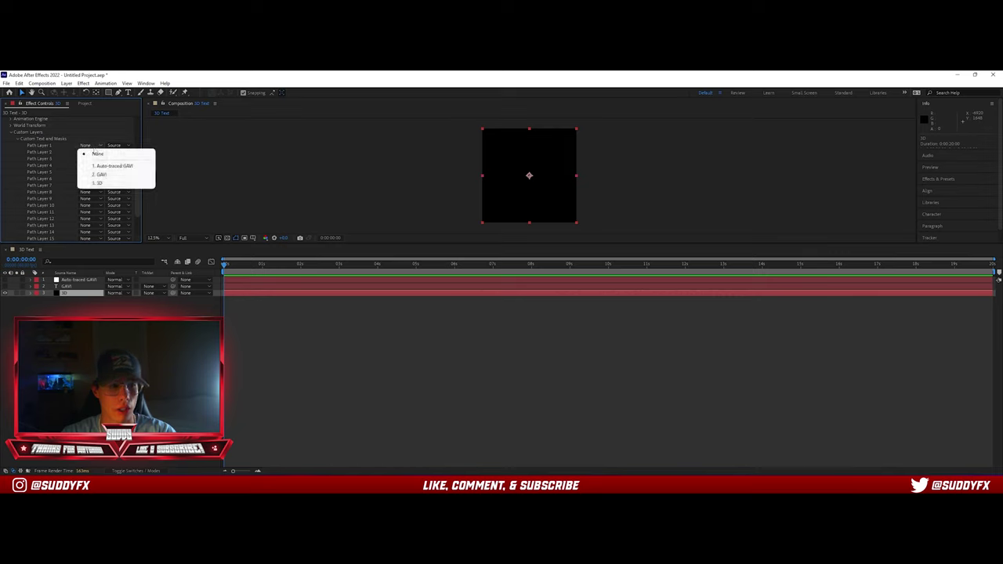
left_click(97, 175)
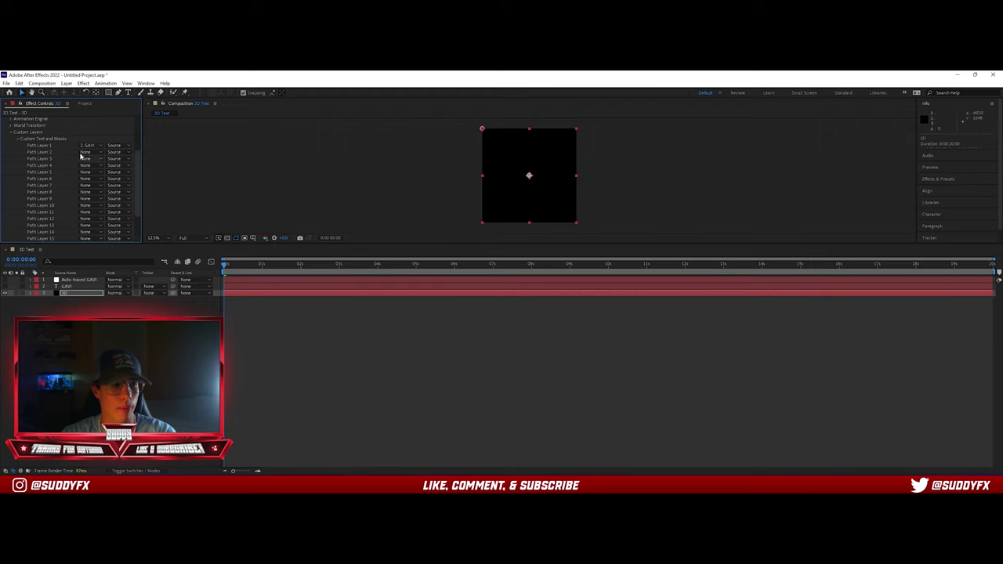
left_click(18, 139)
left_click(52, 136)
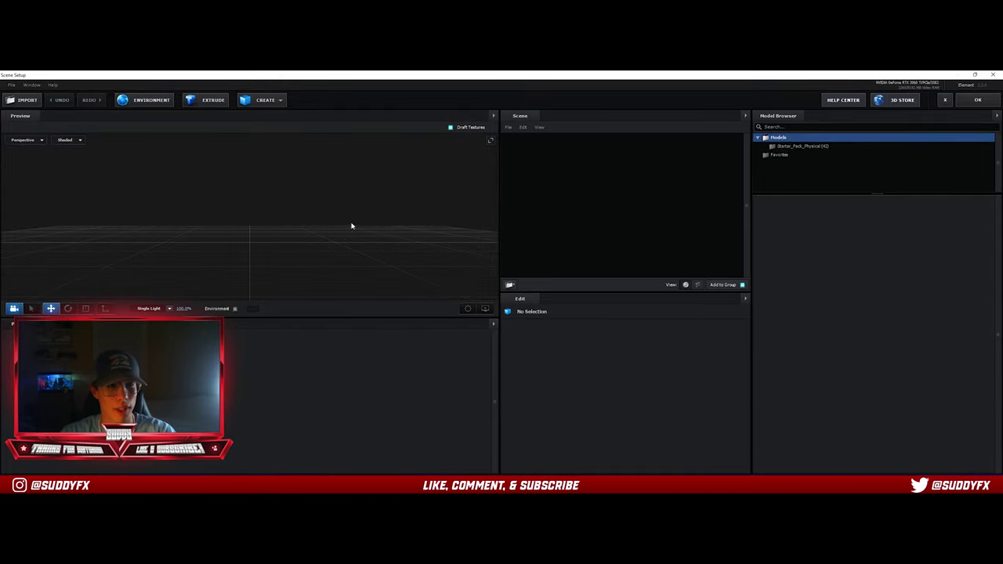
- Extrude the GAVI text path into a 3D model
left_click(210, 103)
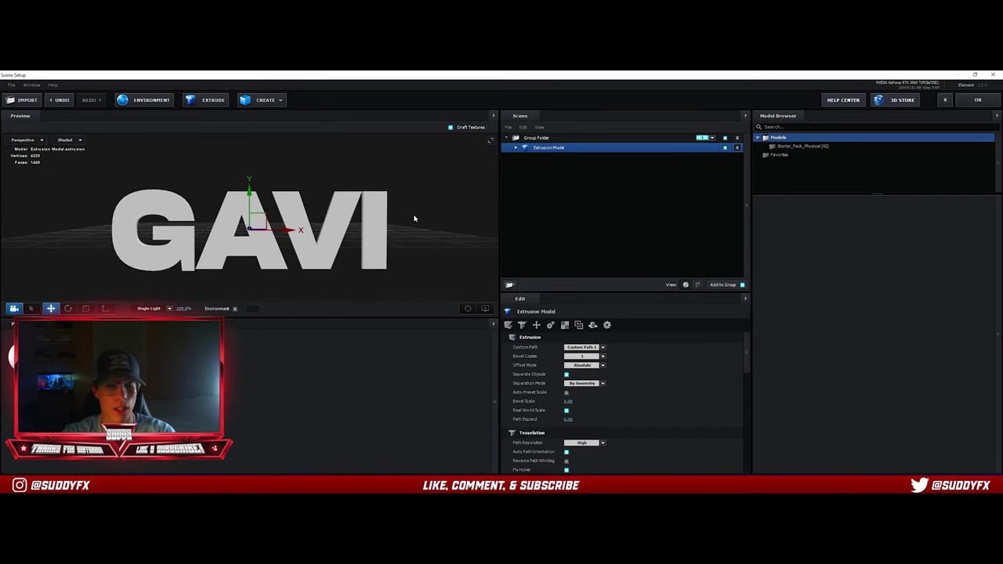
left_click_drag(419, 219, 359, 202)
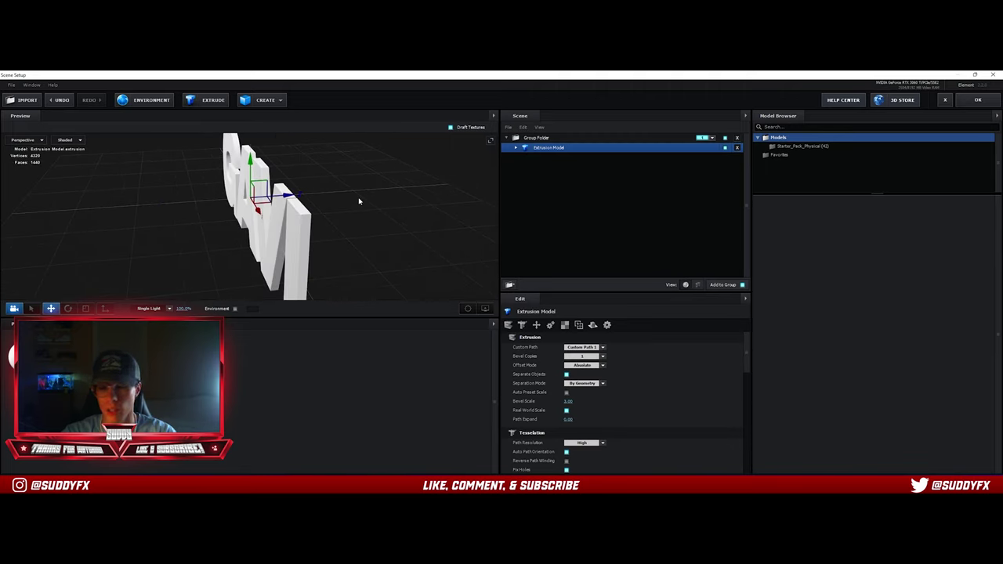
left_click_drag(386, 250, 447, 212)
- Examine the extruded GAVI model in the top, bottom and front views, then from several angles in Perspective
left_click(38, 141)
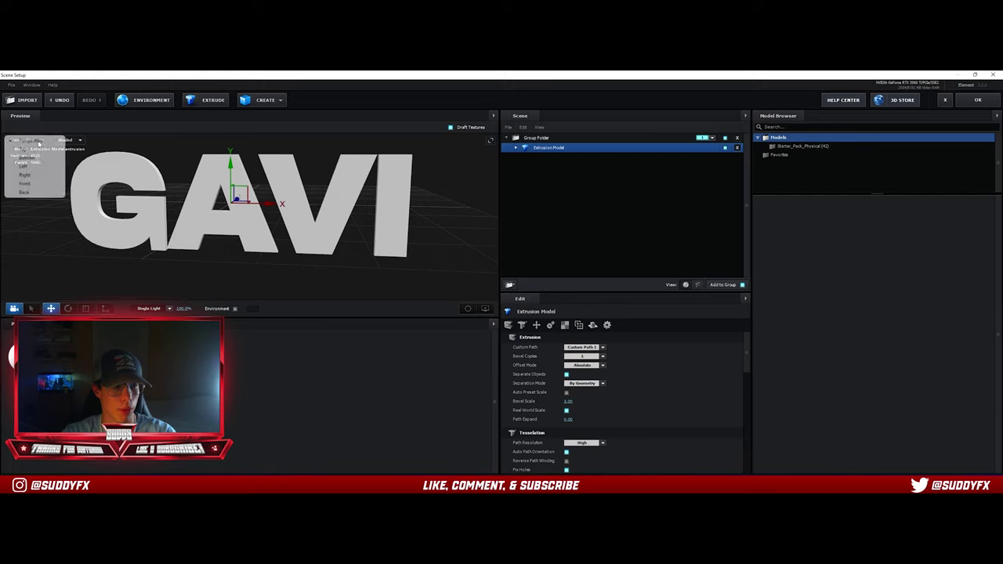
left_click(34, 157)
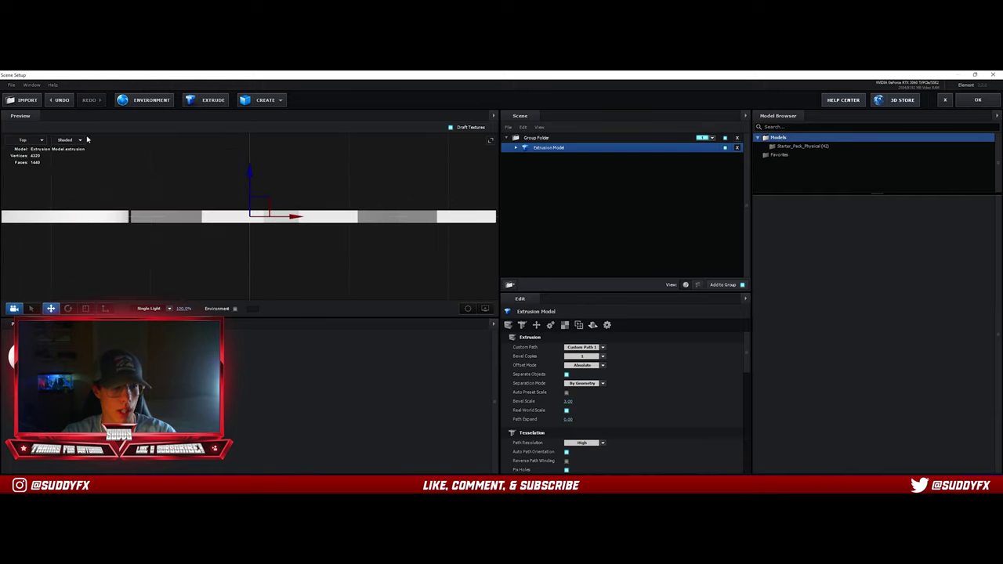
left_click(32, 140)
left_click(34, 166)
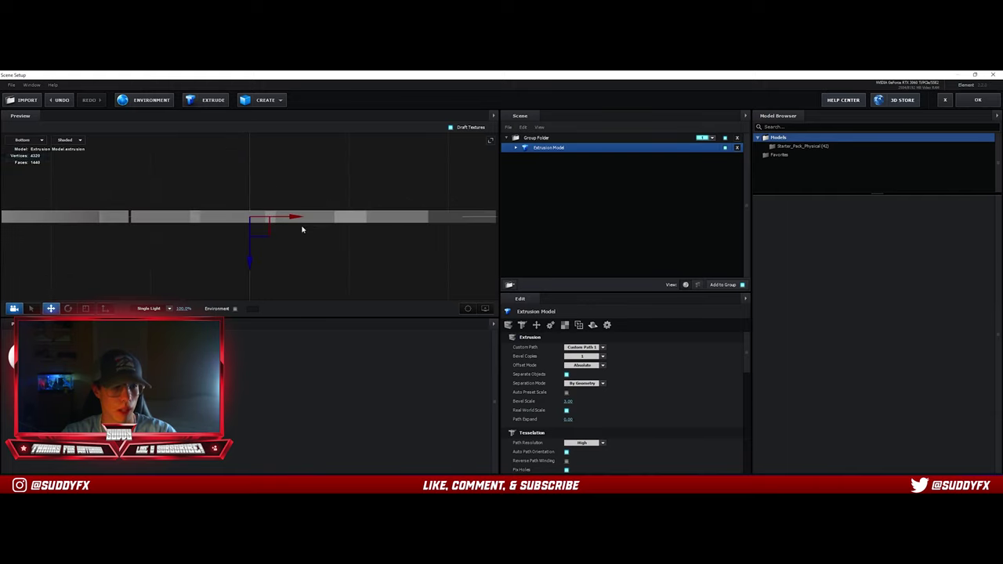
left_click(31, 139)
left_click(34, 184)
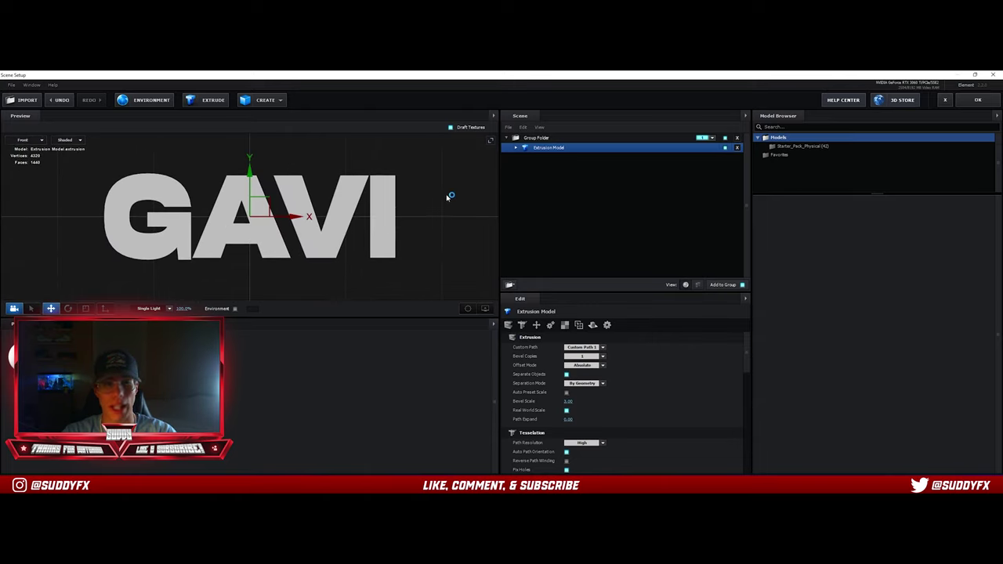
left_click(31, 139)
left_click(30, 142)
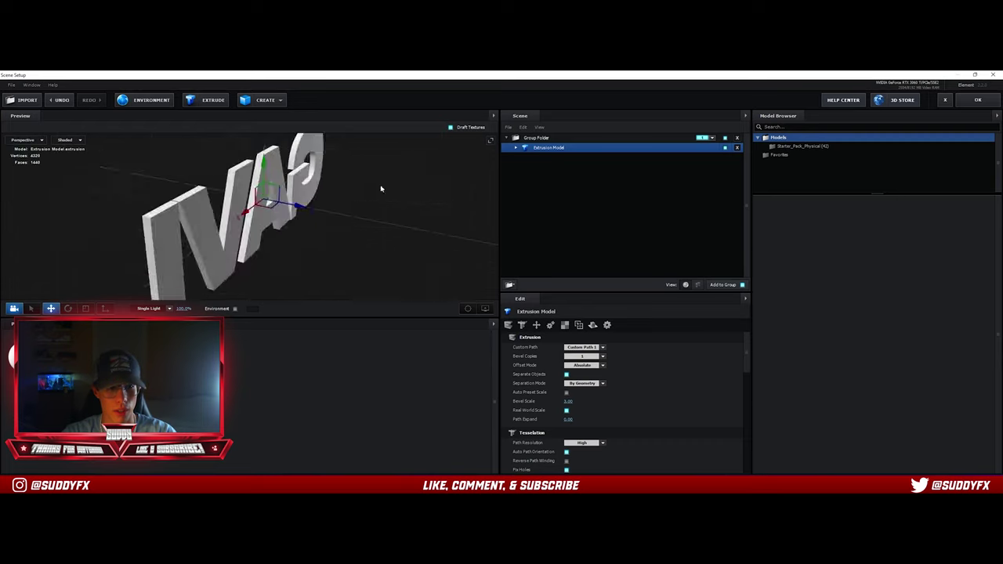
left_click_drag(438, 189, 430, 195)
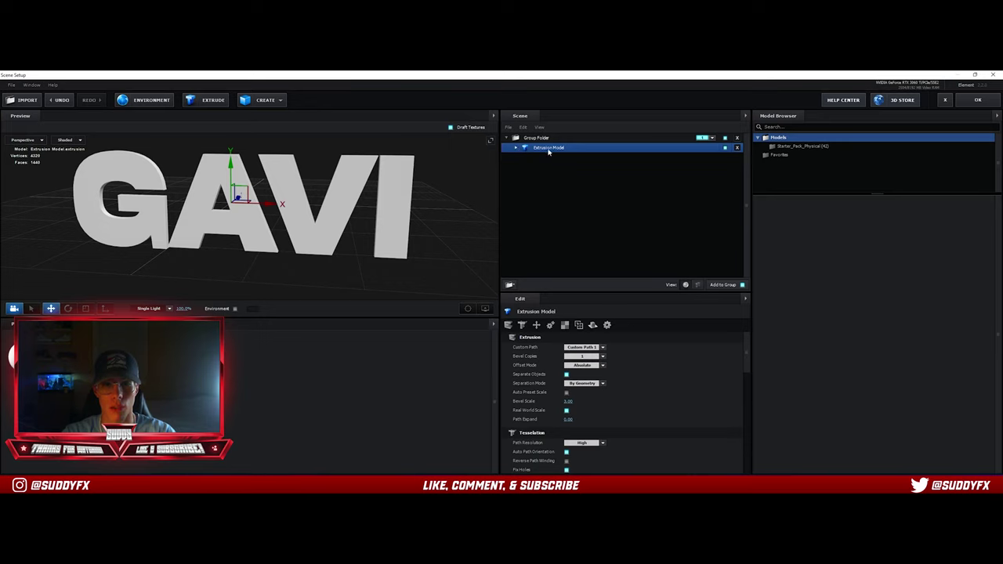
- Set the extrusion model's tessellation Path Resolution to Extreme
left_click(515, 149)
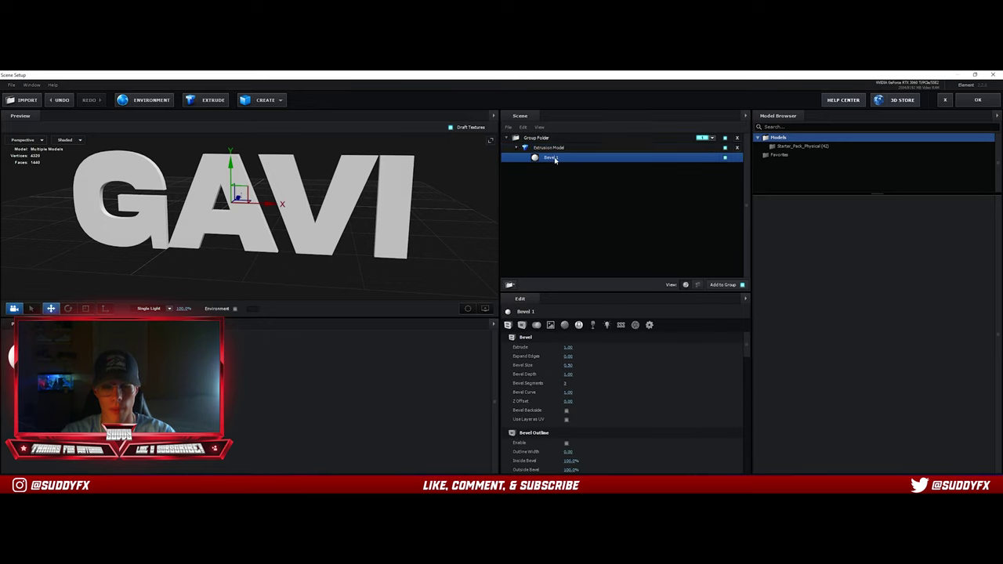
scroll(615, 415, "down", 2)
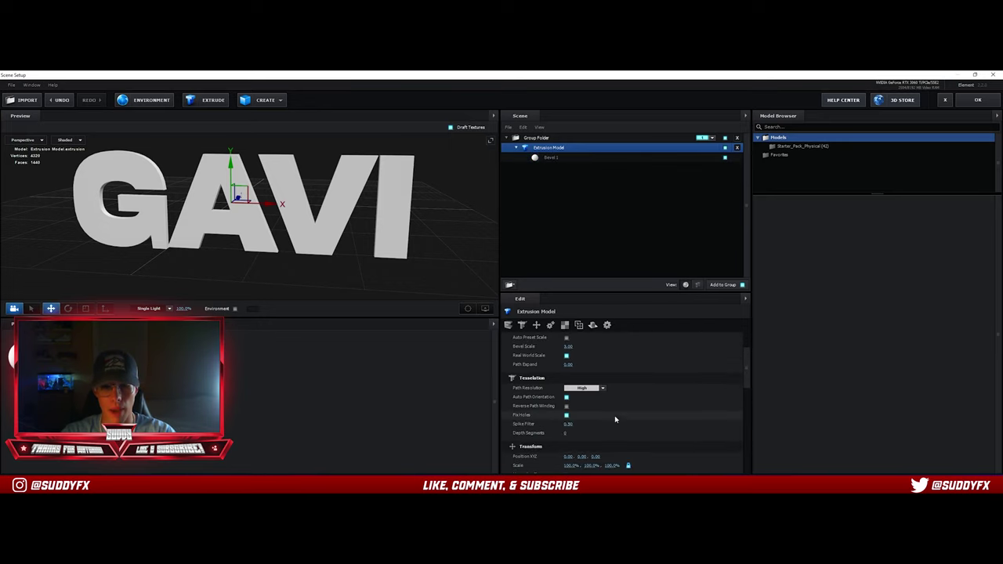
left_click(597, 392)
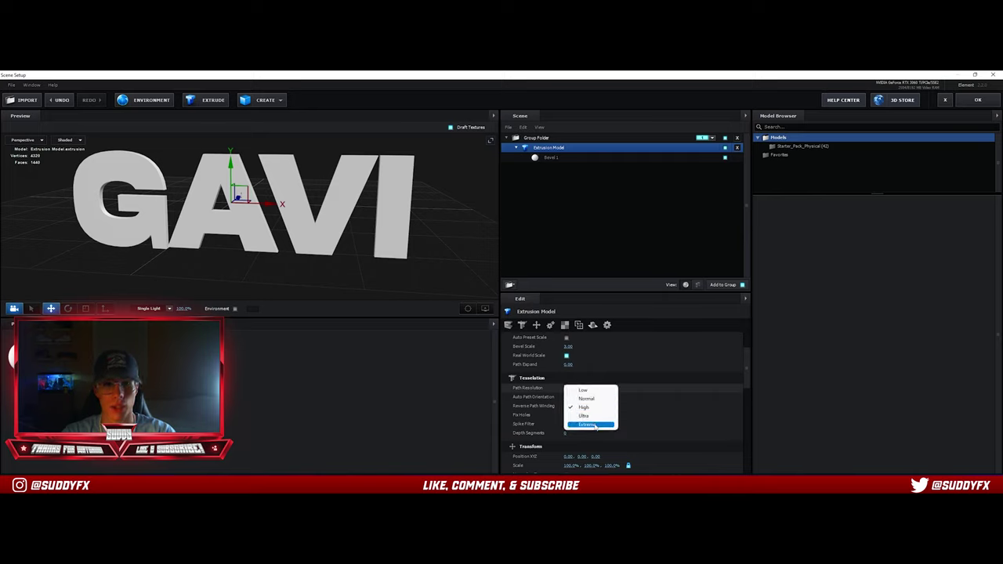
left_click(586, 423)
scroll(437, 199, "up", 3)
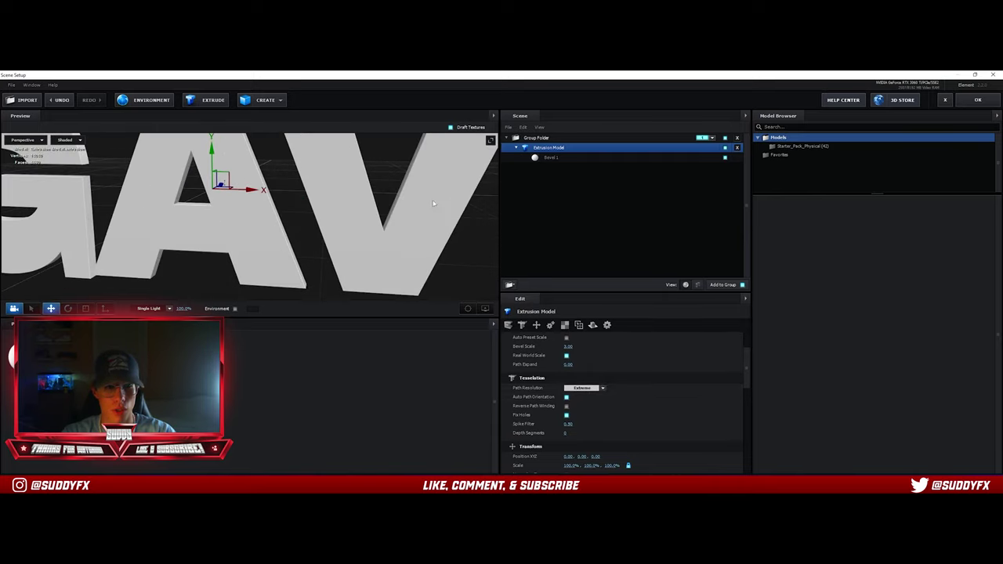
left_click_drag(437, 199, 418, 223)
scroll(414, 206, "down", 3)
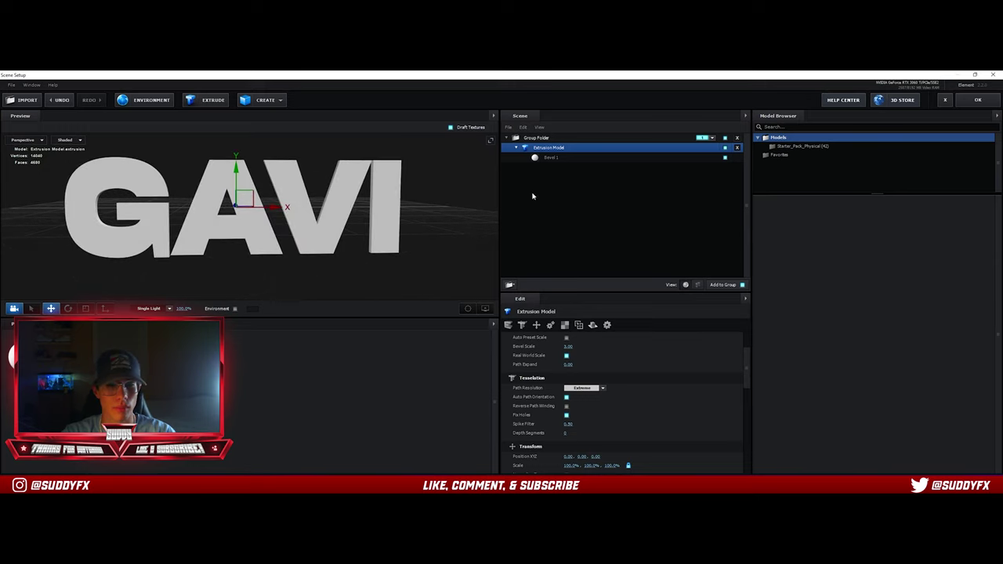
- Set the Extrude value of the model's Bevel 1 to 5.00 to deepen the GAVI letters
left_click(549, 159)
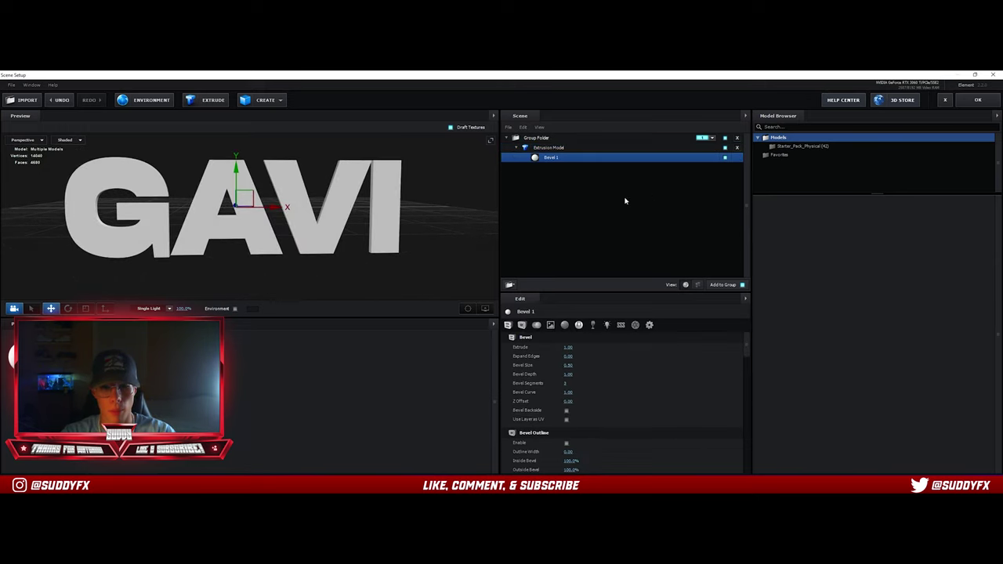
mouse_move(439, 205)
left_mouse_down()
mouse_move(416, 209)
mouse_move(423, 213)
left_mouse_up()
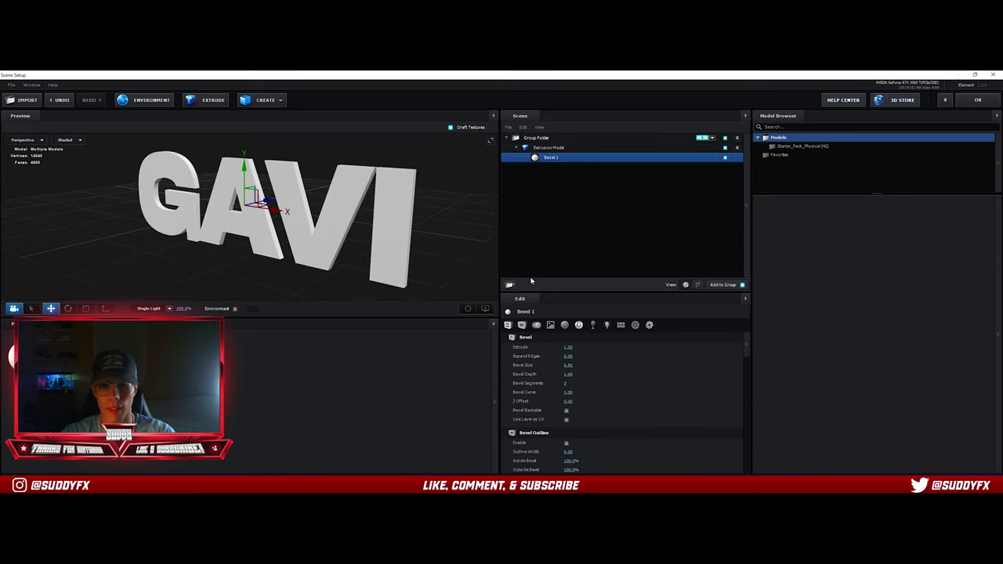
double_click(571, 348)
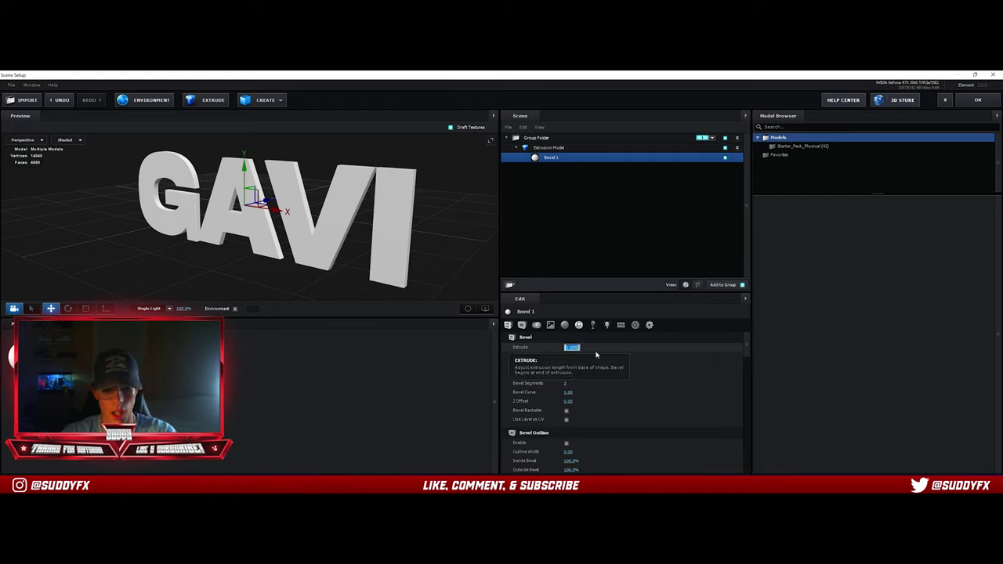
key("Return")
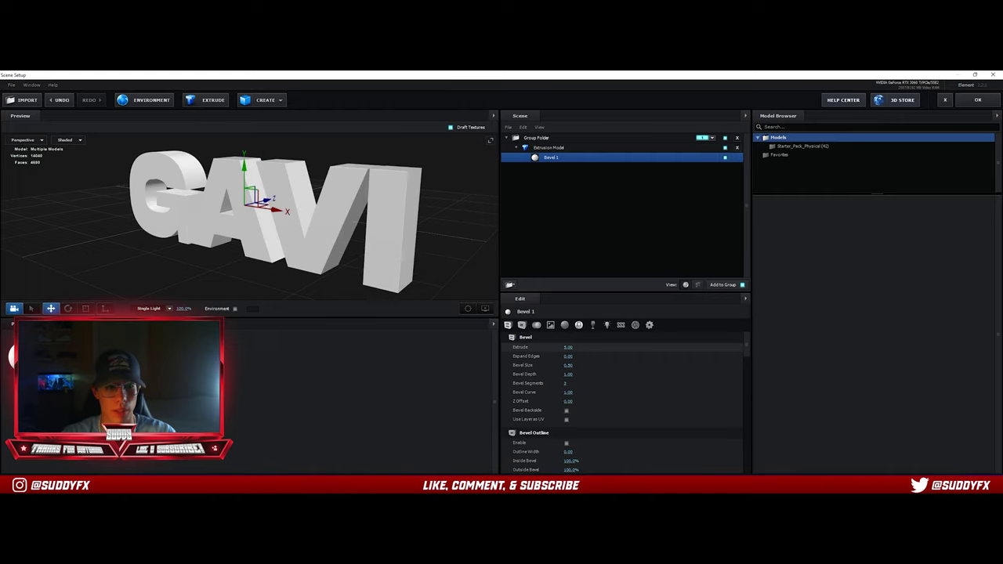
left_click_drag(455, 231, 378, 254)
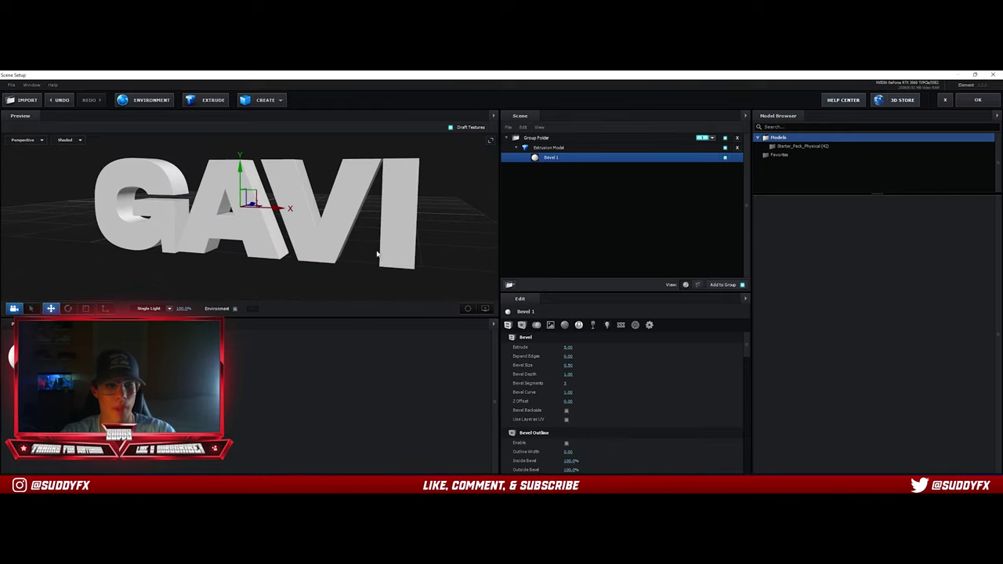
left_click_drag(294, 256, 350, 250)
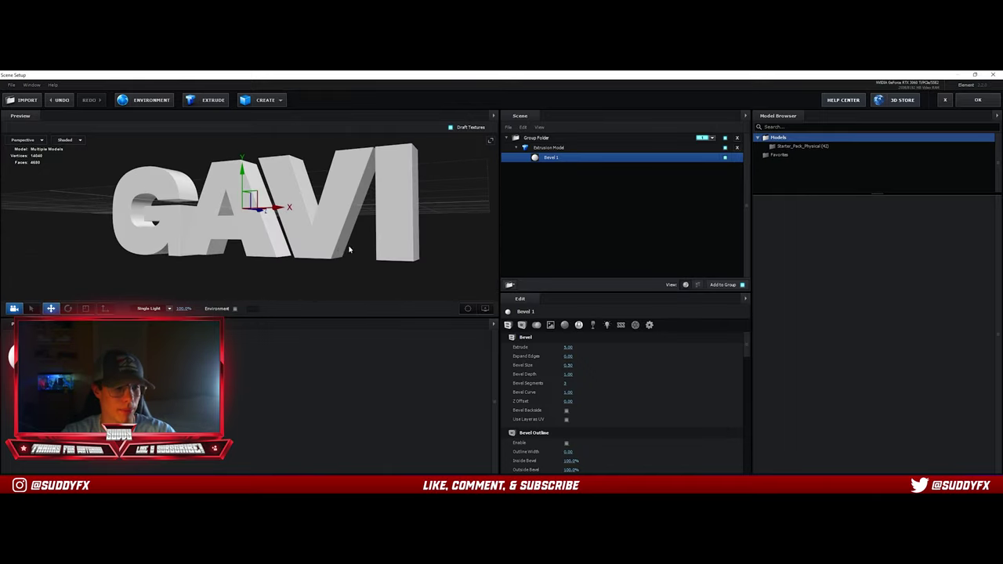
- Apply the Black_Outline material preset to the extrusion model's Bevel 1
left_click(17, 324)
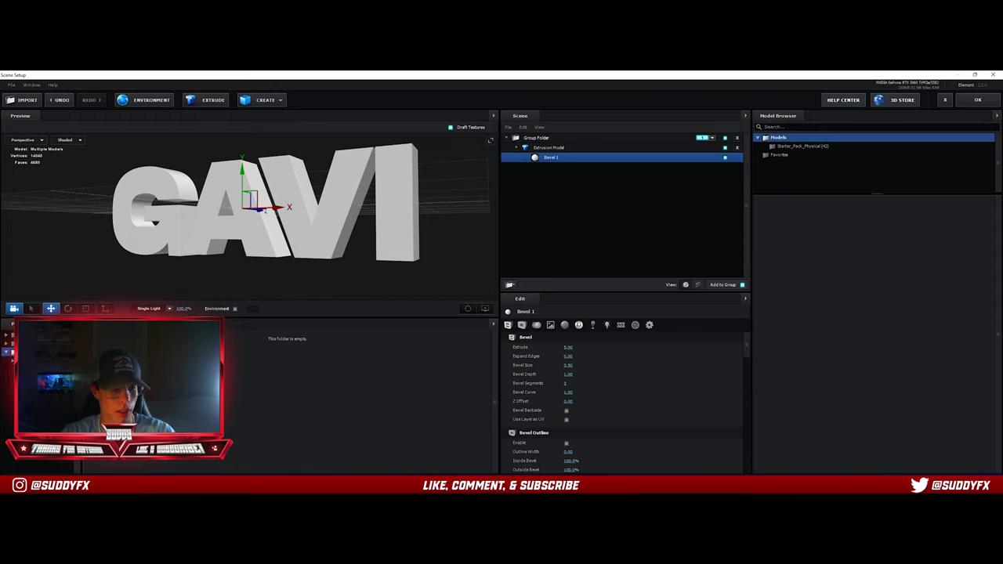
left_click(8, 369)
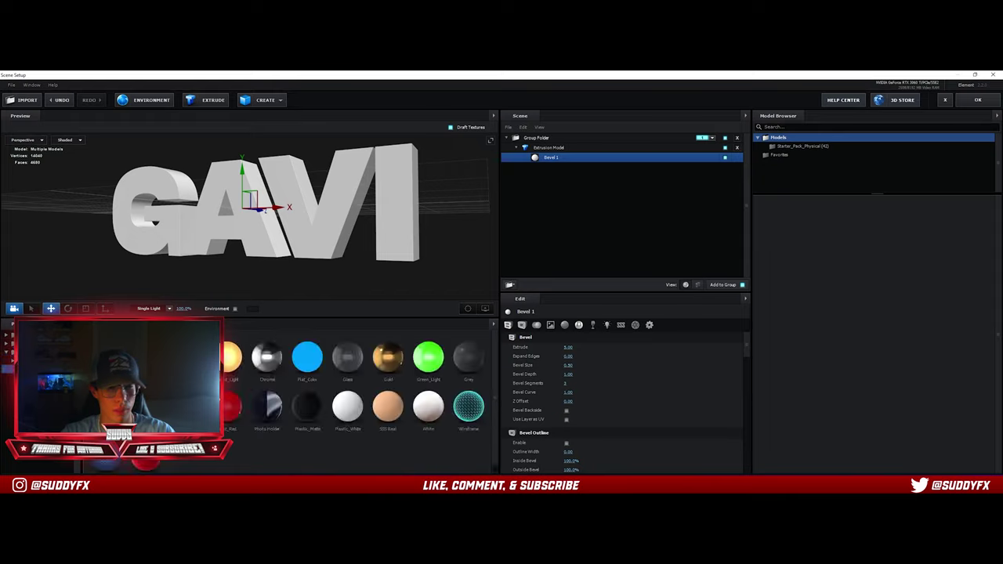
left_click_drag(186, 358, 561, 162)
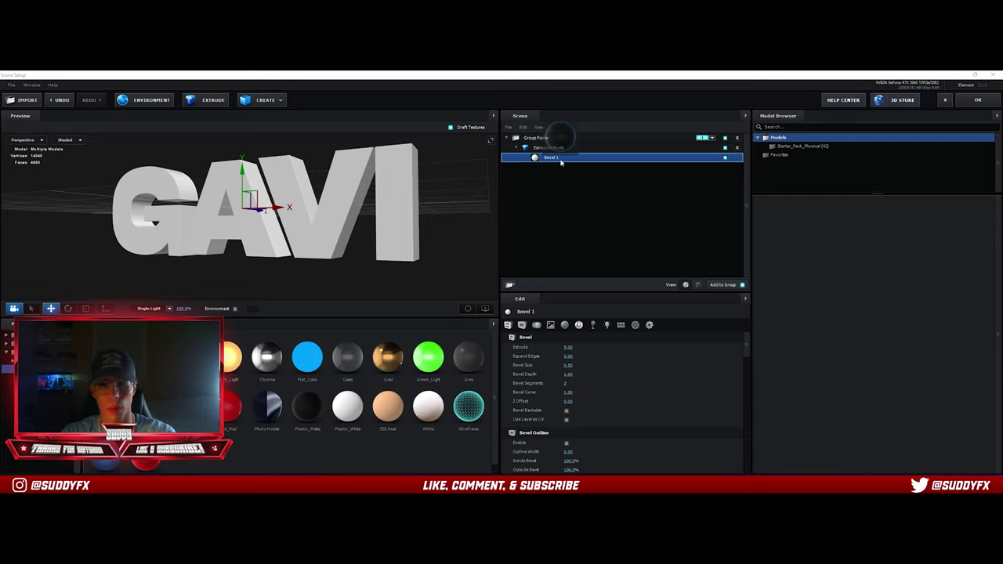
left_click_drag(561, 163, 562, 162)
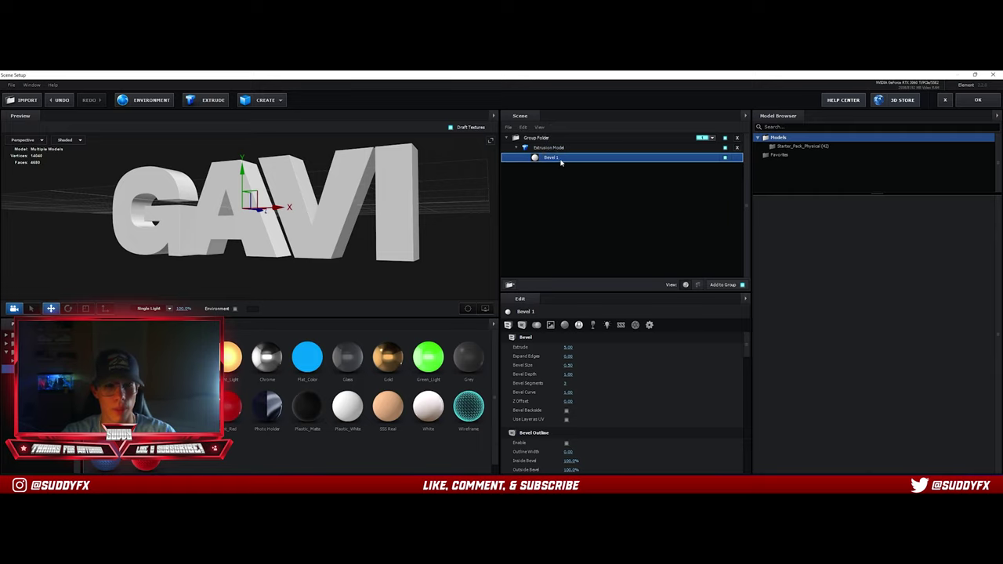
mouse_move(336, 273)
left_mouse_down()
mouse_move(372, 286)
mouse_move(345, 277)
mouse_move(392, 266)
mouse_move(340, 264)
mouse_move(316, 275)
mouse_move(372, 284)
mouse_move(383, 272)
mouse_move(343, 272)
mouse_move(348, 283)
left_mouse_up()
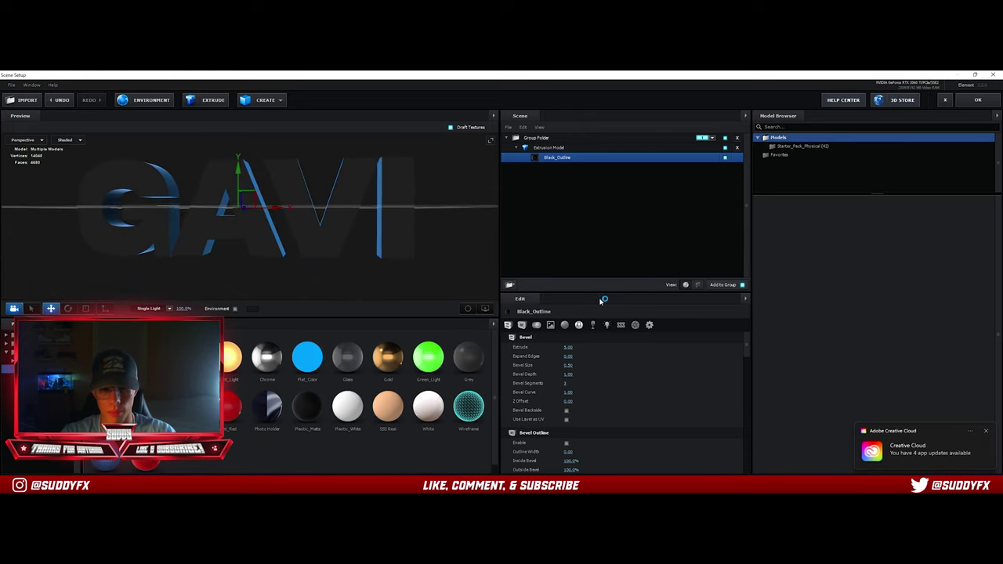
- Change the Black_Outline material's Illumination color to red, FF0000
scroll(632, 376, "down", 10)
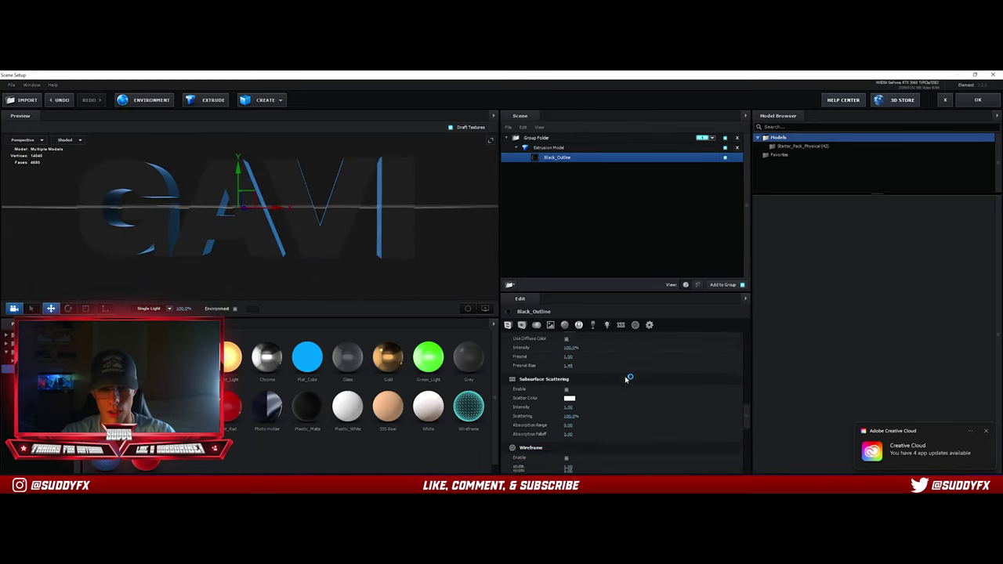
scroll(627, 379, "down", 1)
left_click(570, 385)
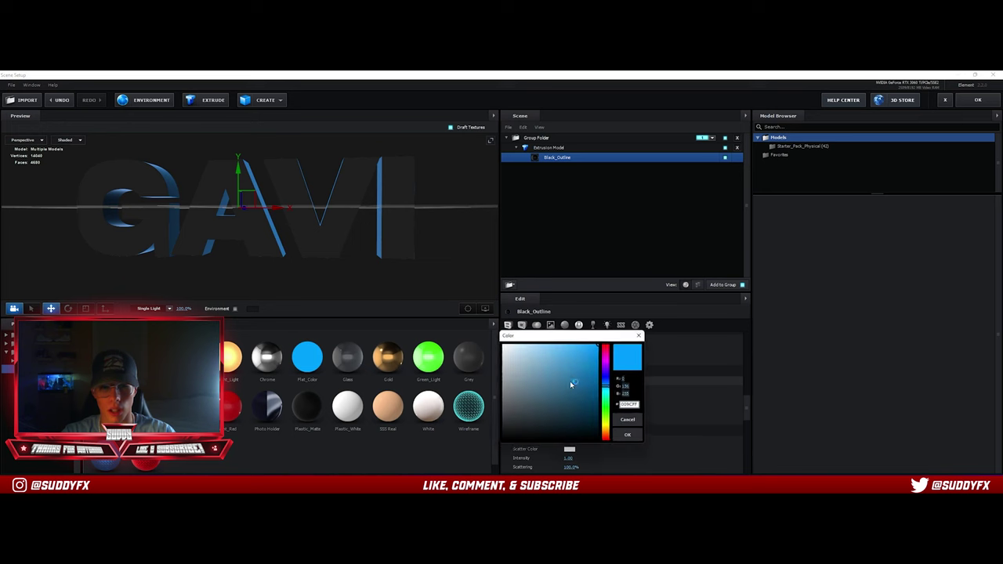
left_click_drag(606, 364, 608, 338)
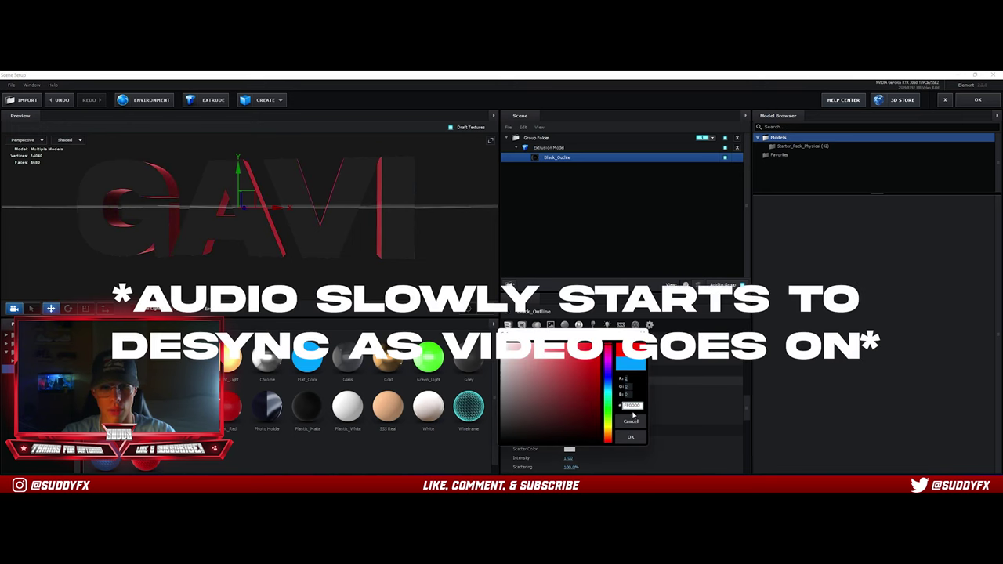
left_click(630, 437)
mouse_move(421, 246)
left_mouse_down()
mouse_move(450, 240)
mouse_move(430, 237)
mouse_move(412, 253)
mouse_move(443, 250)
mouse_move(412, 236)
mouse_move(439, 227)
mouse_move(434, 242)
mouse_move(389, 231)
mouse_move(447, 236)
mouse_move(407, 240)
mouse_move(437, 240)
mouse_move(421, 240)
left_mouse_up()
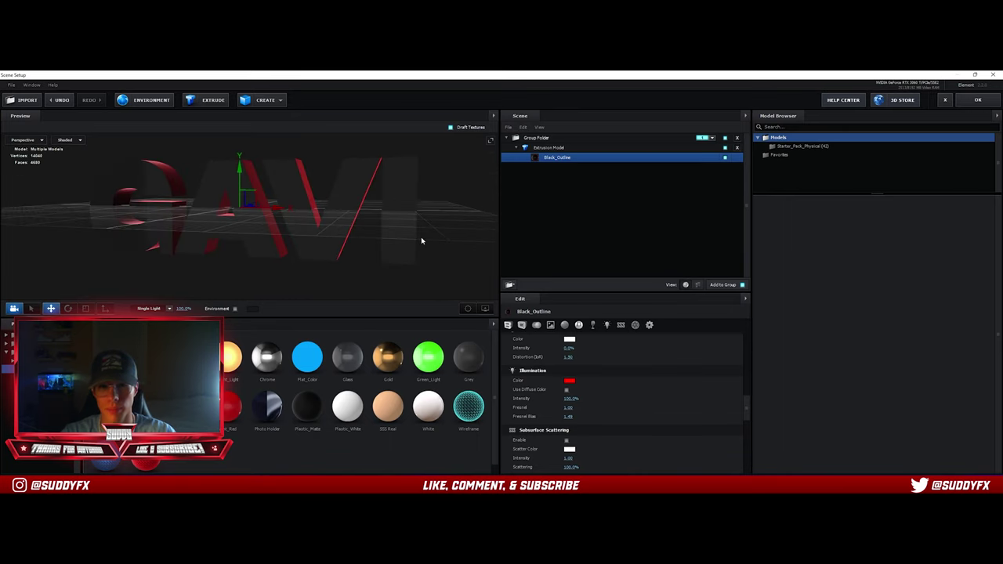
- Duplicate the extrusion model within its group folder
left_click(516, 148)
left_click(559, 149)
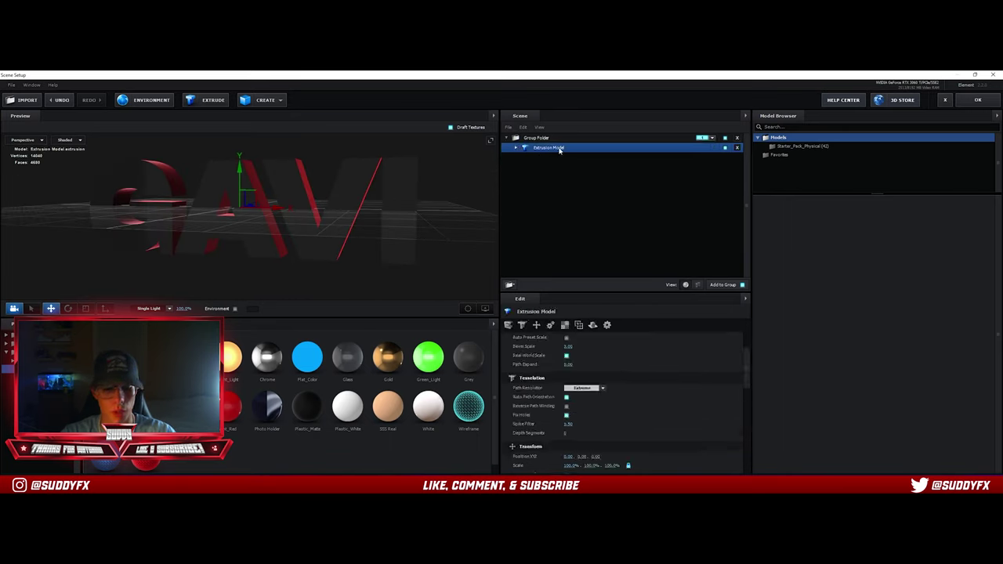
left_click(516, 149)
left_click(517, 148)
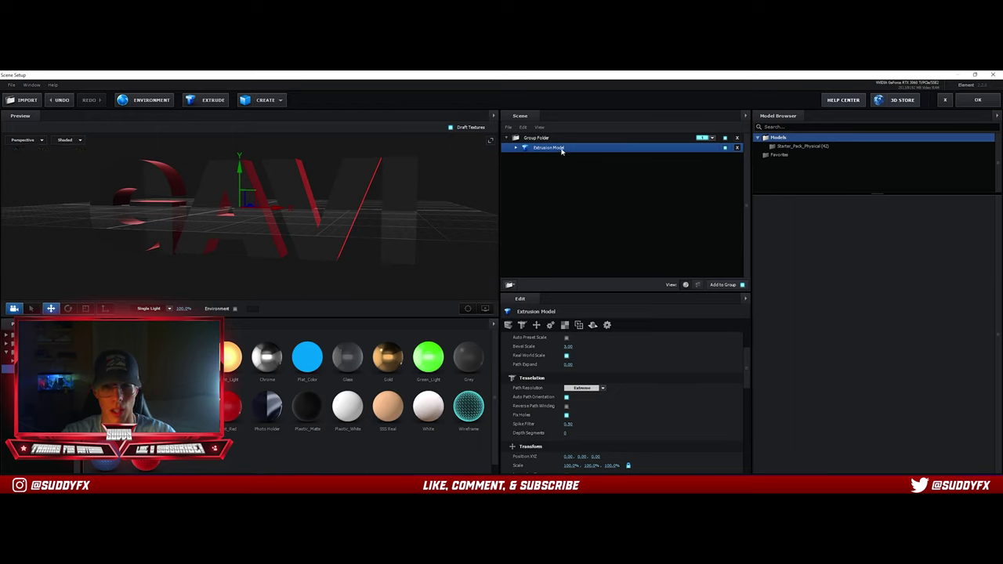
left_click(517, 149)
left_click(517, 149)
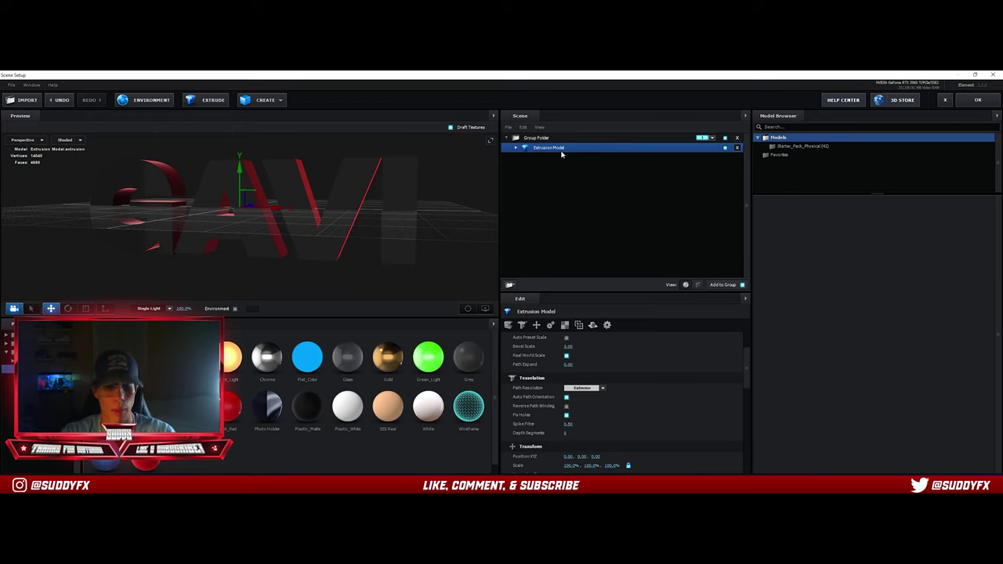
key("ctrl+d")
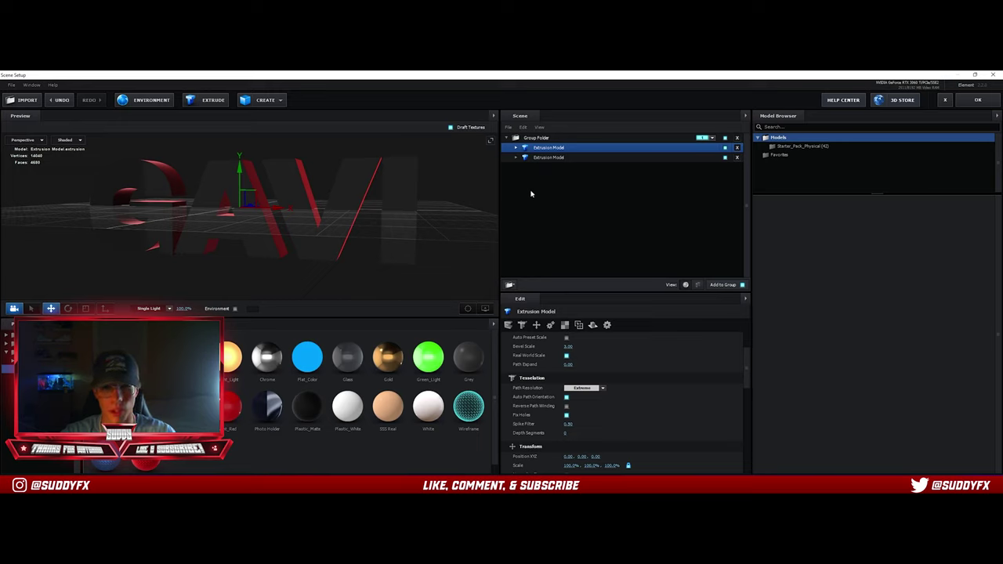
- Replace the Black_Outline material on the first of the two extrusion models with the Chrome preset
left_click(516, 147)
left_click(557, 157)
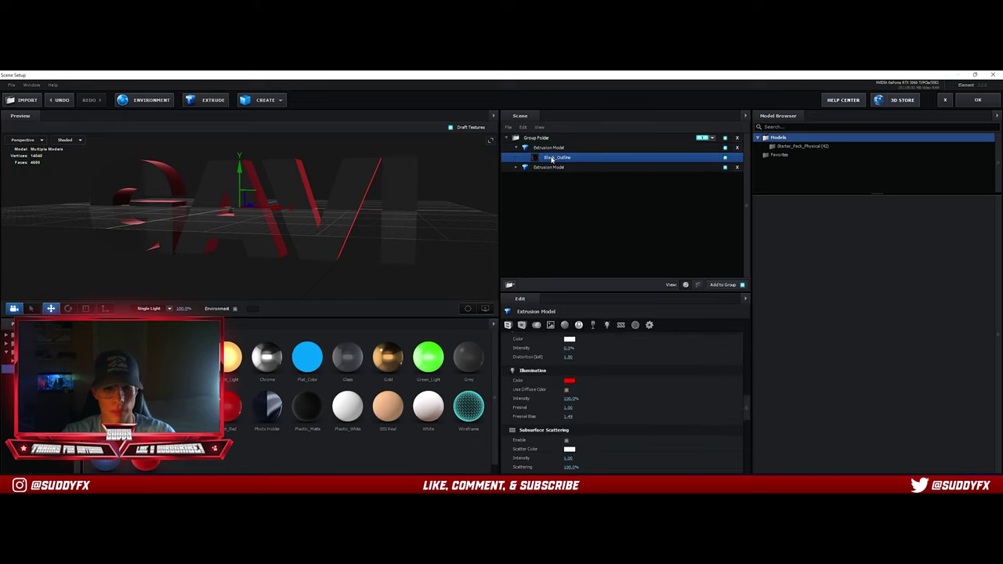
left_click_drag(267, 359, 549, 157)
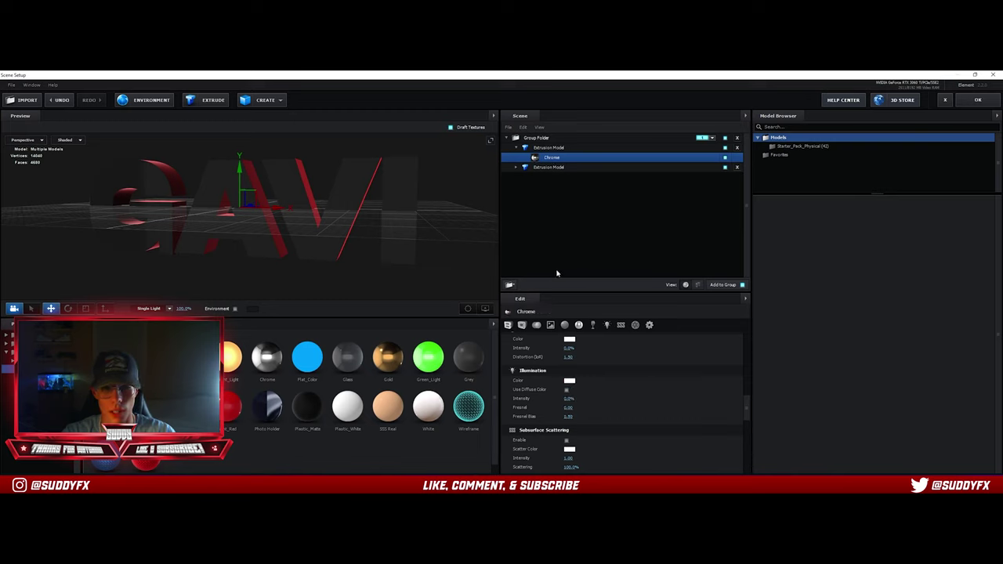
scroll(608, 362, "up", 10)
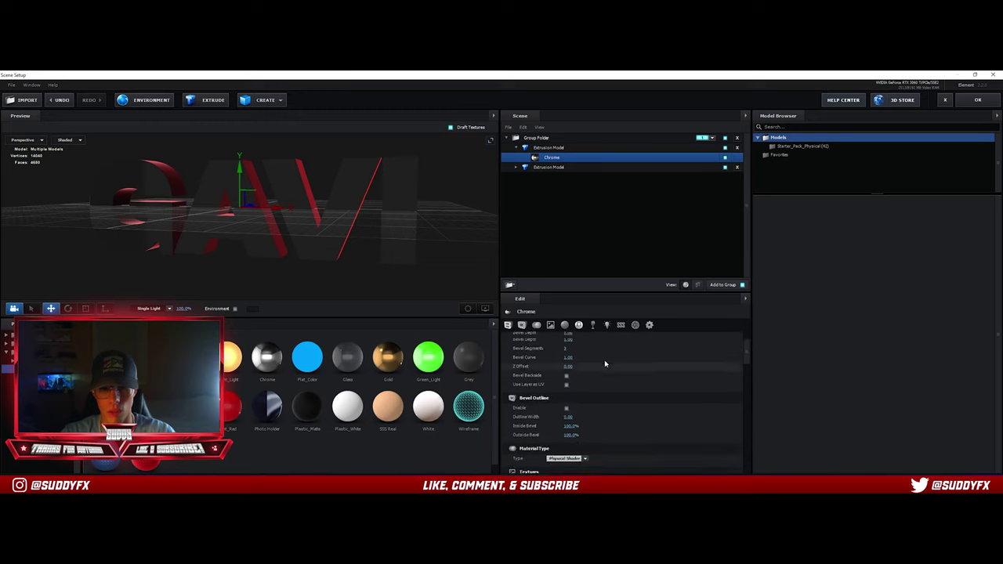
- Set the Chrome material's Expand Edges to 0.2 and its Extrude to 1.25
left_click_drag(478, 252, 437, 244)
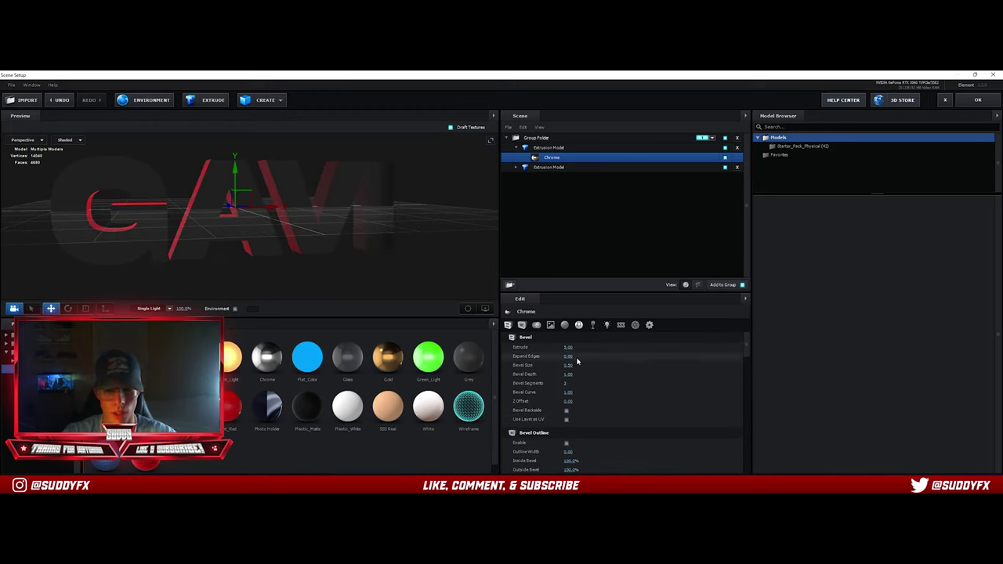
left_click(627, 359)
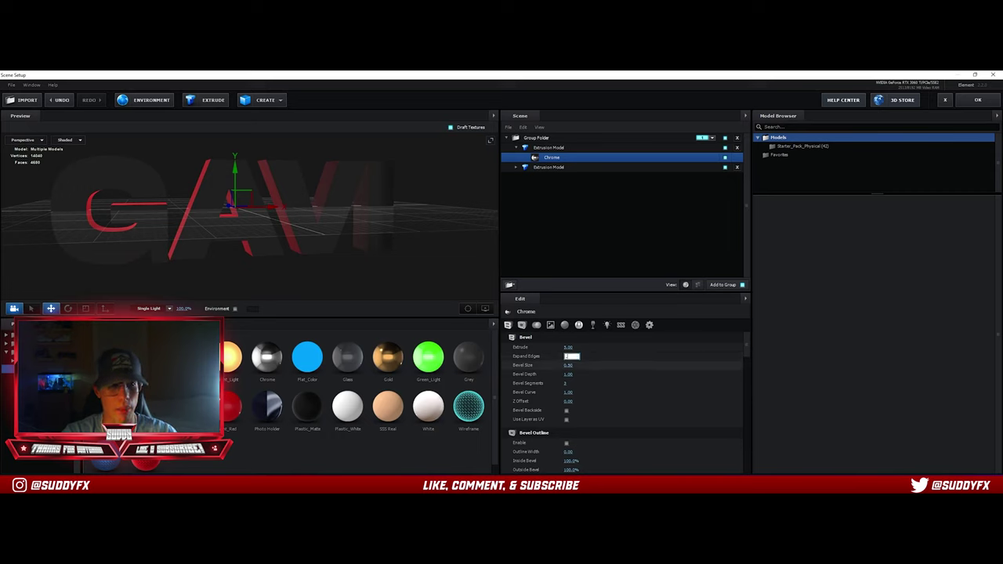
type("0.2")
key("Return")
left_click_drag(400, 262, 435, 269)
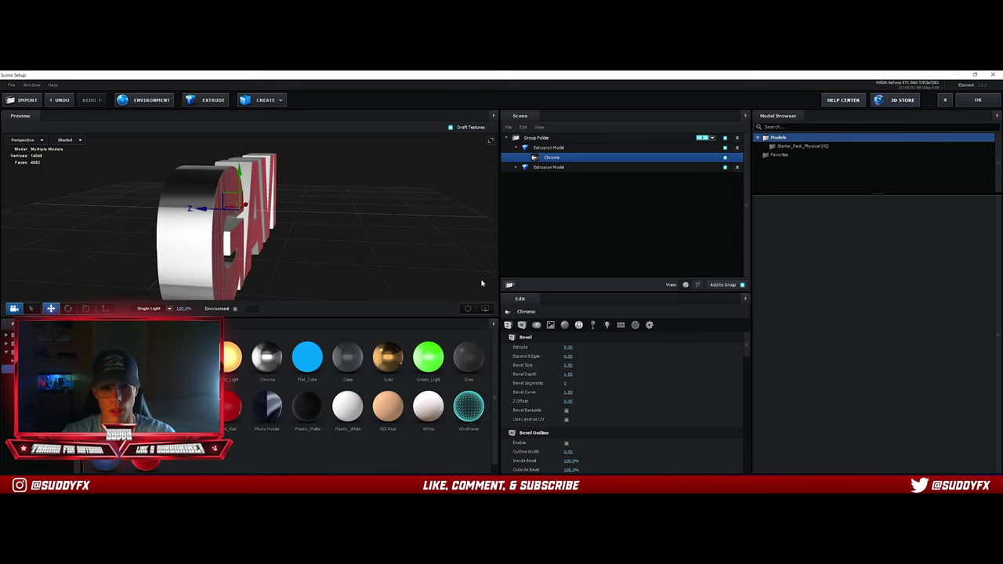
left_click(568, 347)
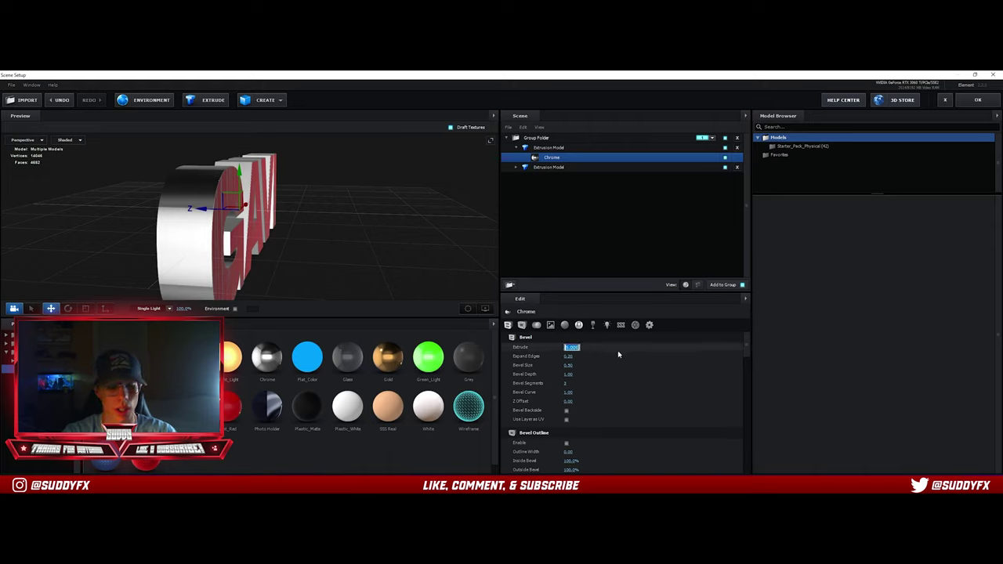
type("1.25")
key("Return")
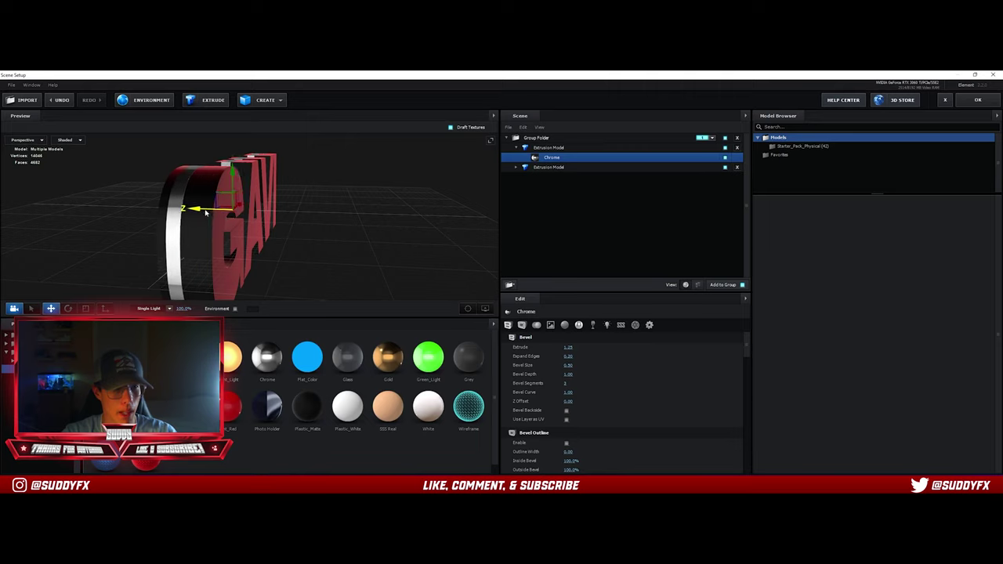
- Duplicate the Chrome extrusion model and move the copy backward along Z, leaving a gap between the two chrome bands
mouse_move(311, 244)
left_mouse_down()
mouse_move(322, 240)
mouse_move(302, 246)
mouse_move(311, 251)
mouse_move(296, 242)
mouse_move(322, 245)
mouse_move(266, 238)
mouse_move(444, 233)
mouse_move(309, 227)
left_mouse_up()
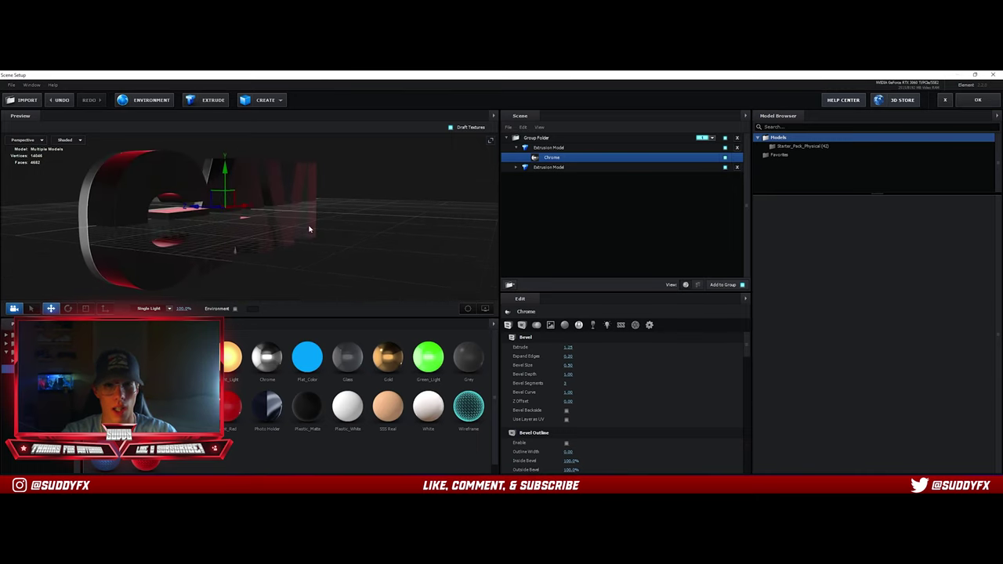
double_click(538, 149)
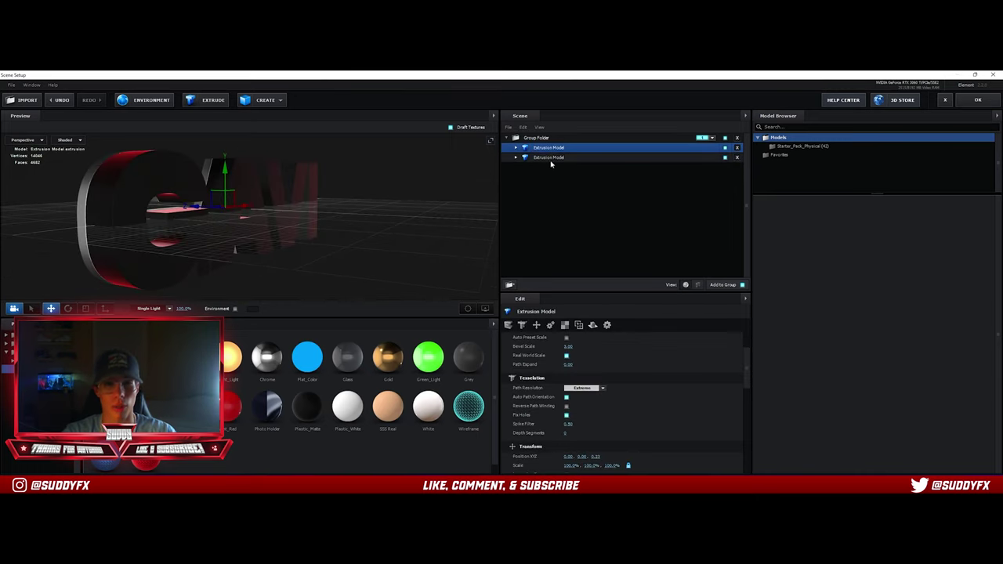
key("ctrl+d")
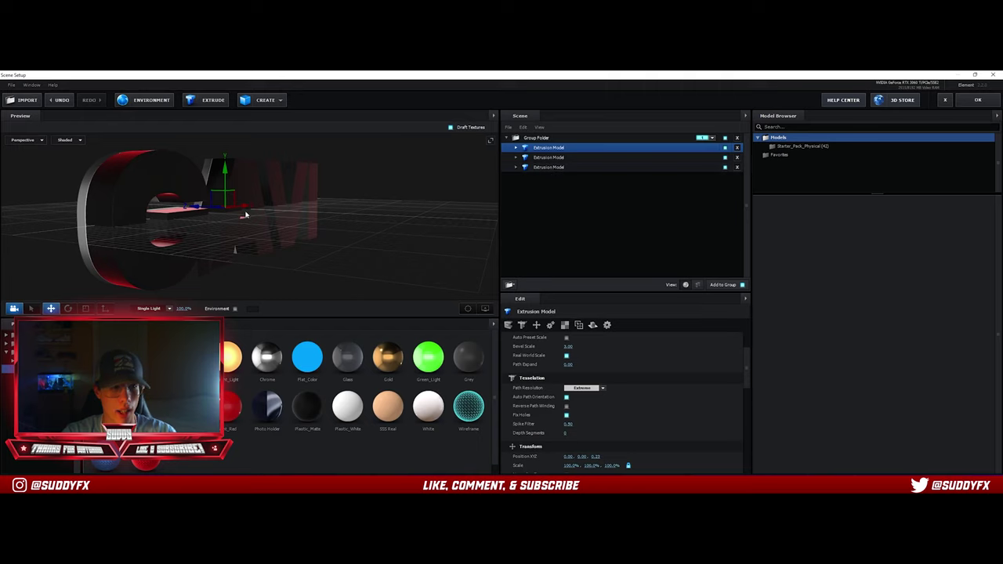
left_click_drag(243, 214, 309, 228)
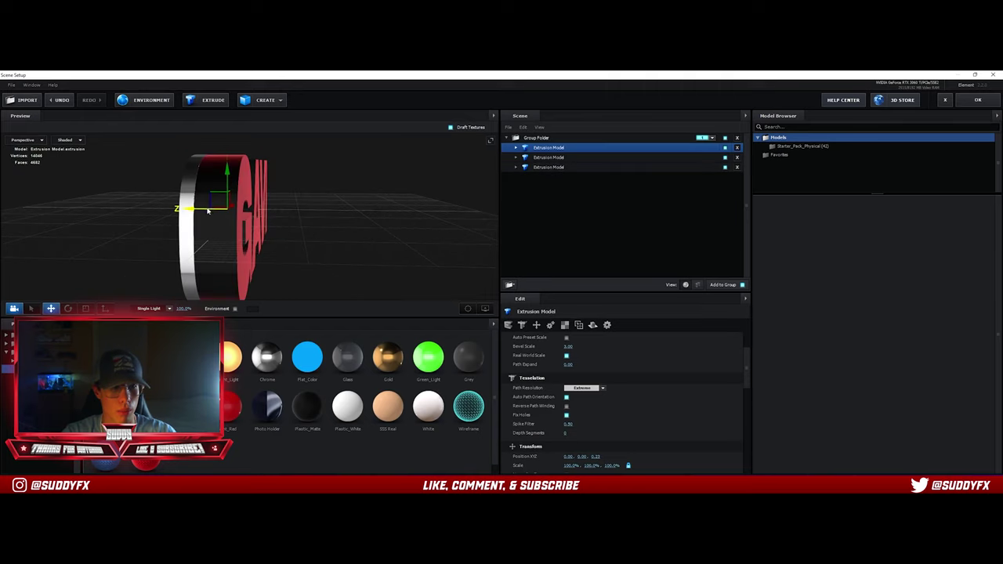
left_click_drag(207, 210, 460, 208)
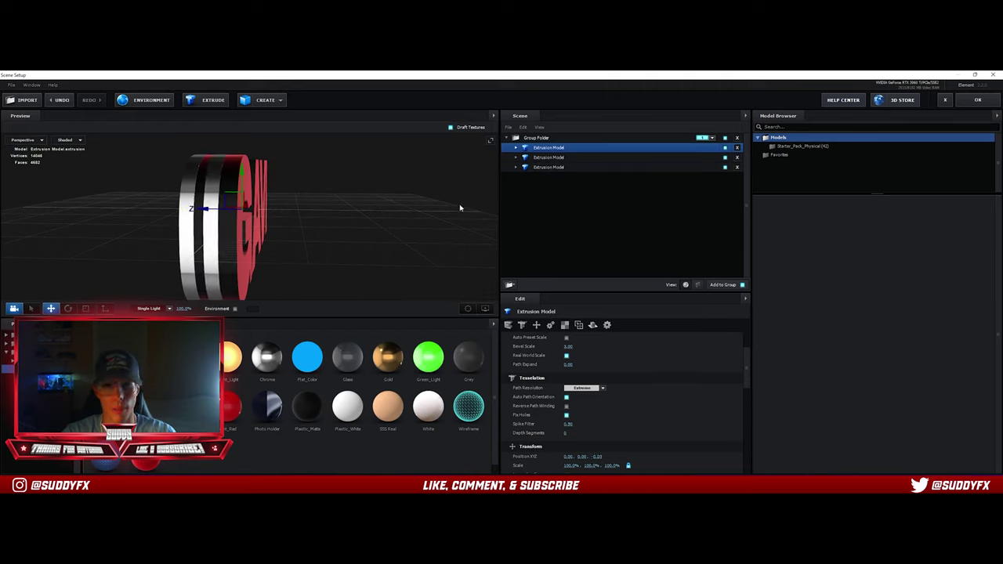
- Try an Extrude of 2 on the copied model's Chrome material and settle on 1.75
left_click(516, 149)
left_click(551, 158)
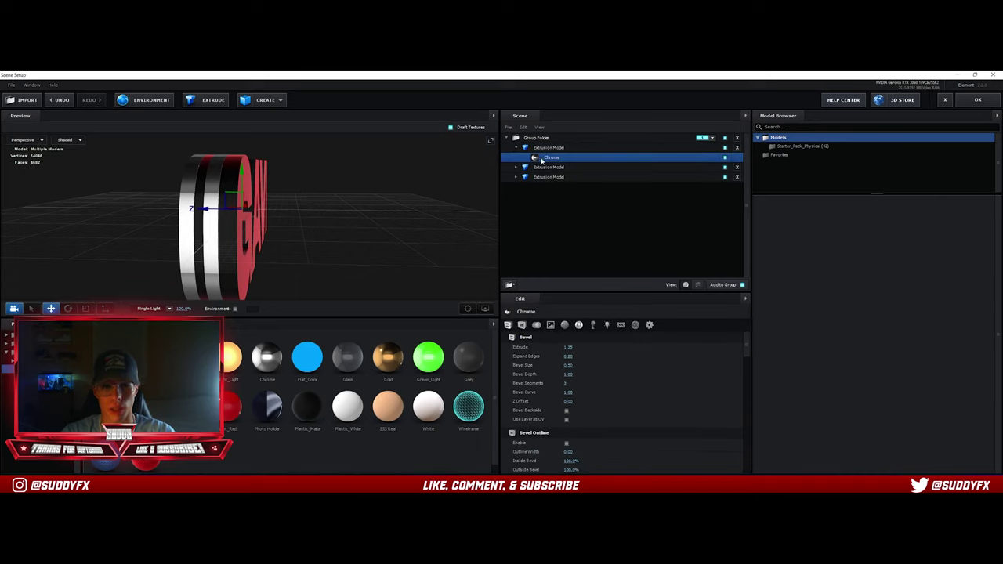
left_click(569, 347)
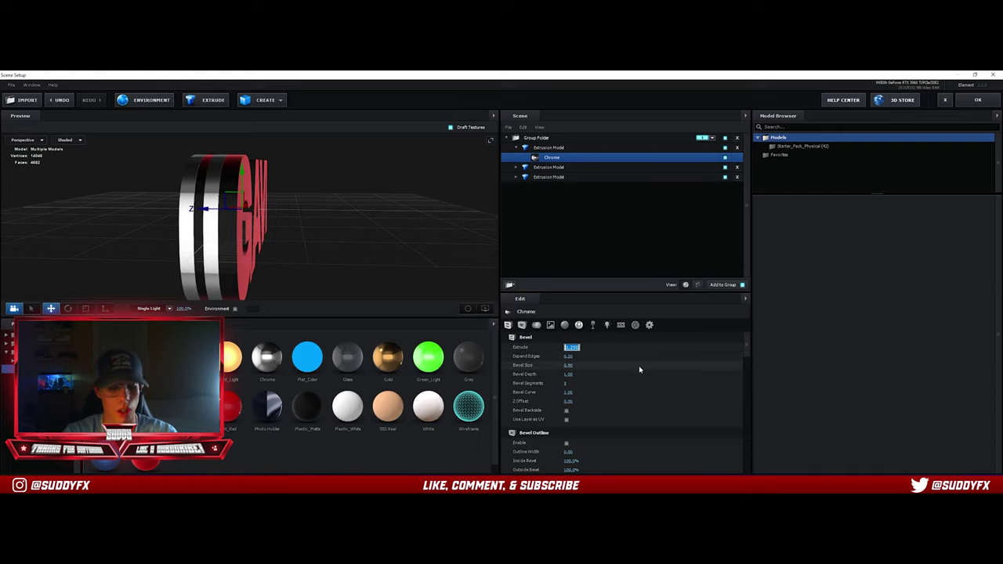
type("2")
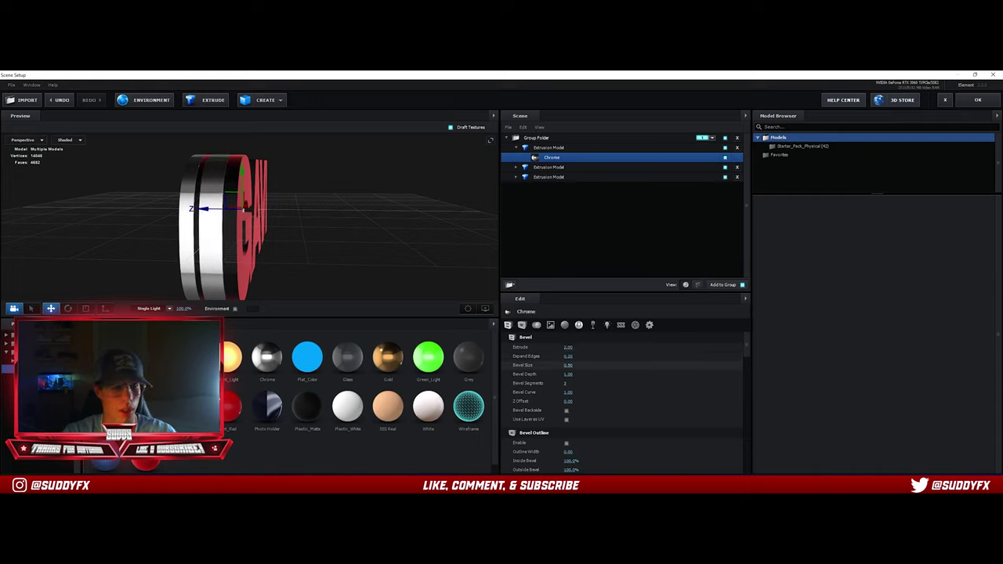
key("Return")
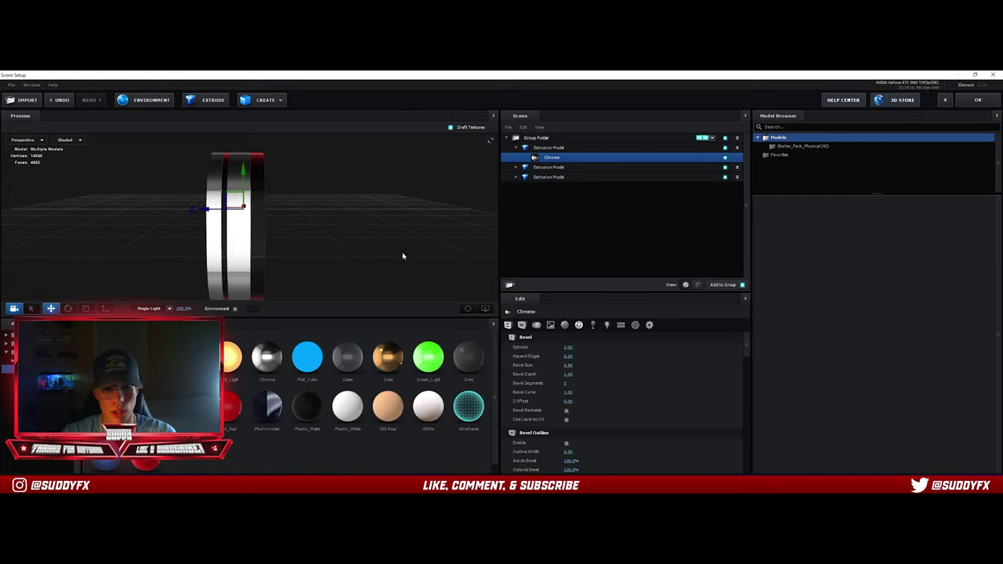
left_click(570, 347)
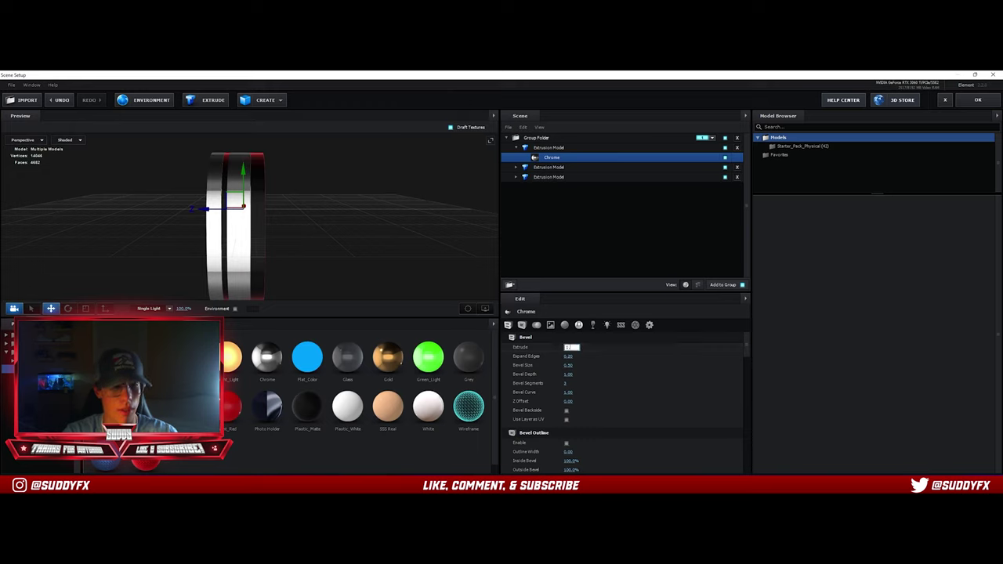
type("1.75")
key("Return")
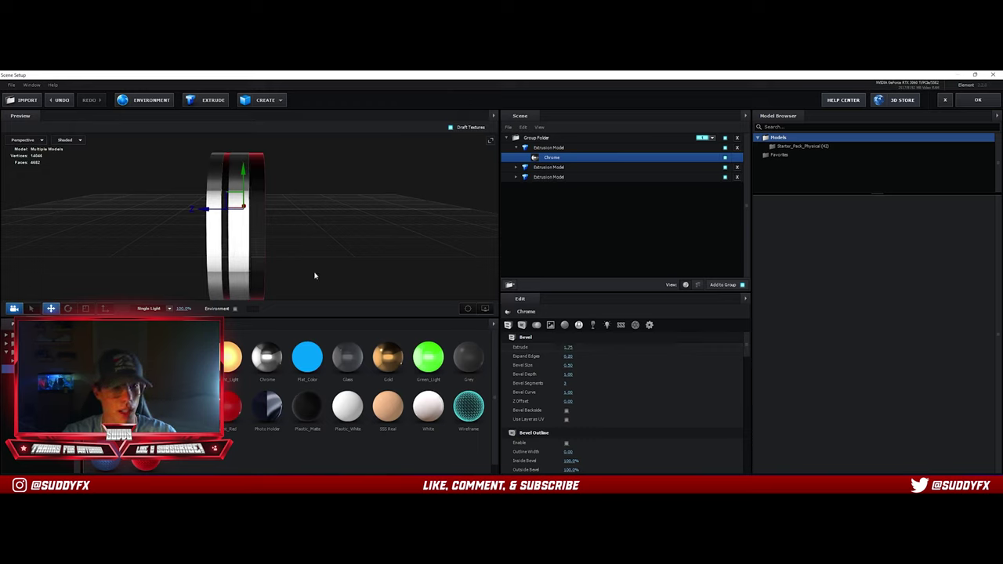
- Duplicate the second extrusion model in the group and move the copy along Z to form a third chrome band at the opposite face
left_click(516, 149)
left_click(540, 158)
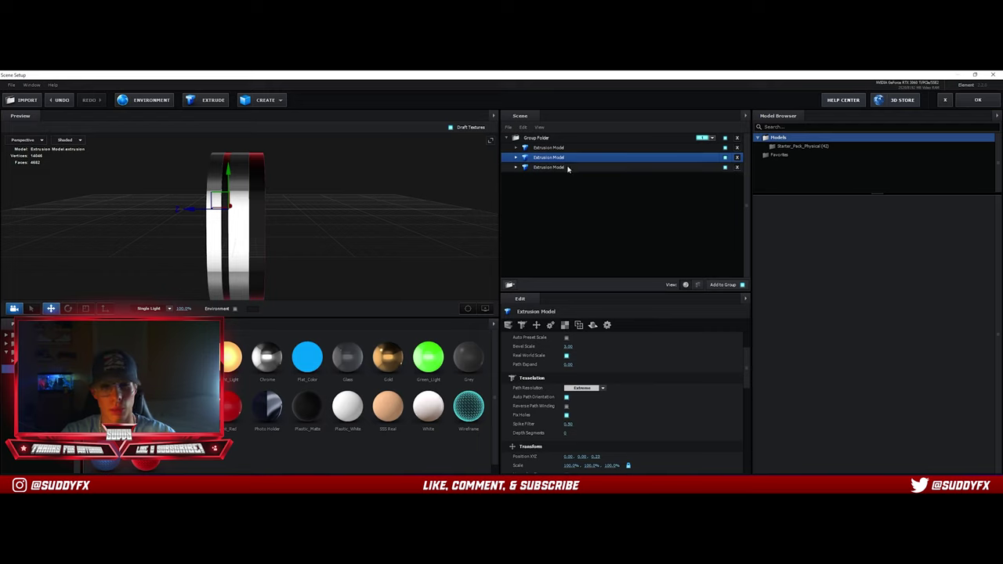
key("ctrl+d")
left_click(516, 157)
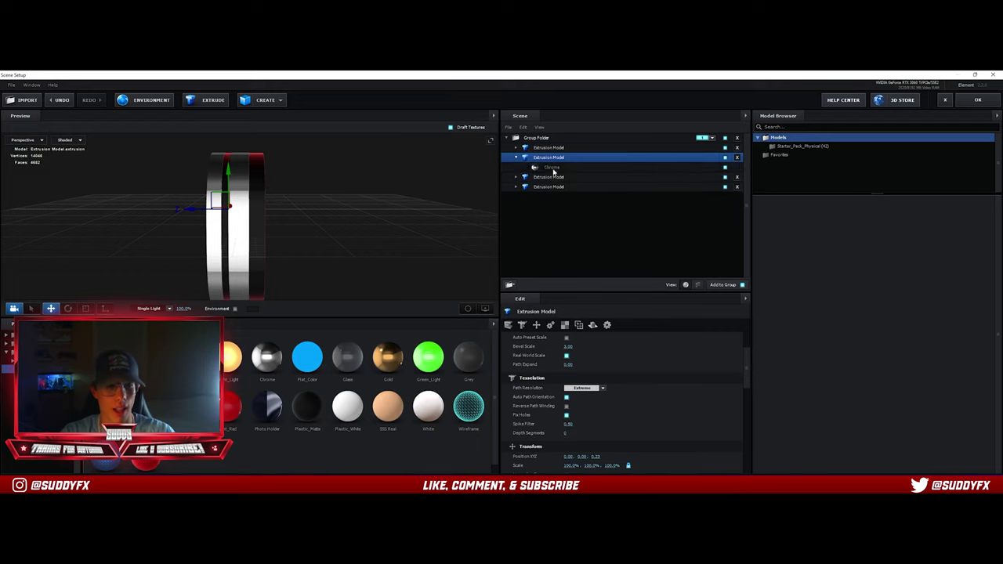
left_click(531, 167)
left_click_drag(177, 210, 230, 214)
- Enable Bevel Outline on the third band's Chrome material, toggling it to compare the letters with and without the outline
scroll(594, 363, "down", 1)
scroll(593, 363, "down", 3)
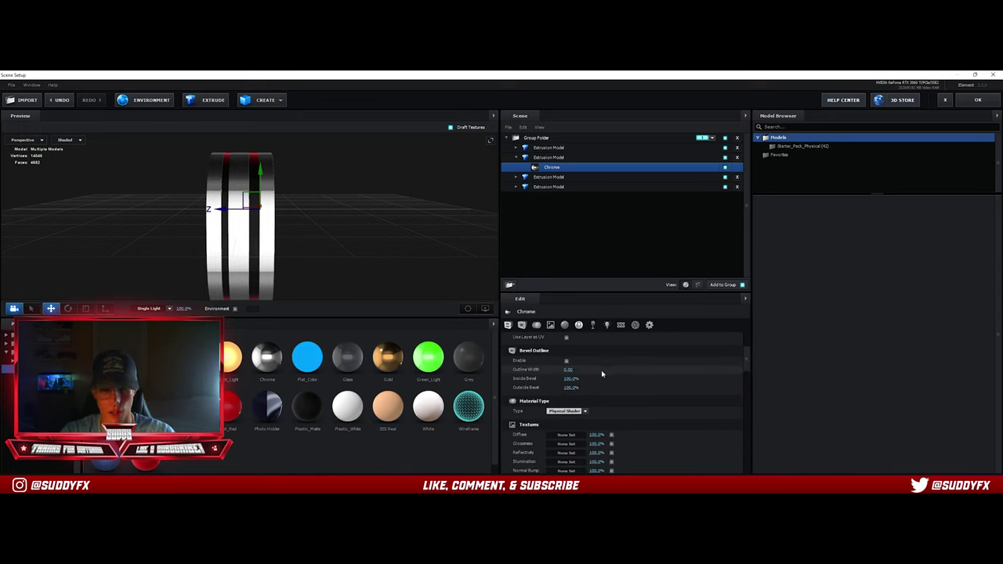
scroll(602, 370, "up", 1)
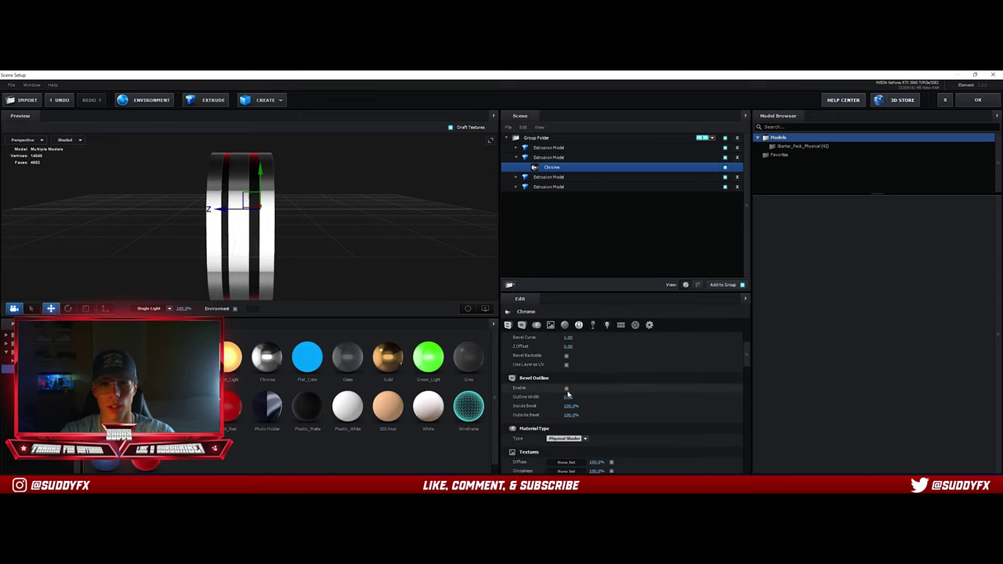
left_click(566, 388)
left_click_drag(397, 275, 224, 206)
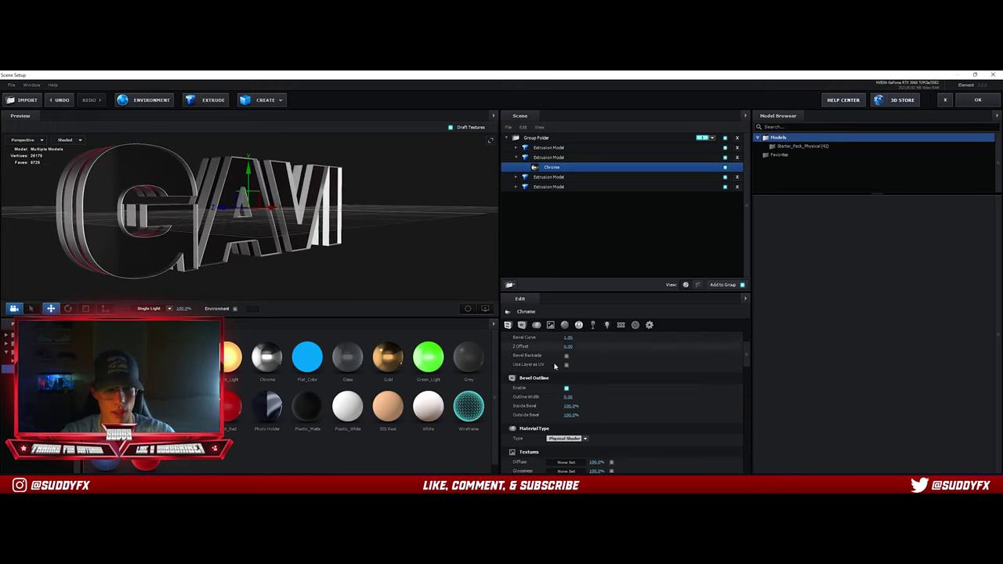
left_click(566, 388)
left_click(566, 388)
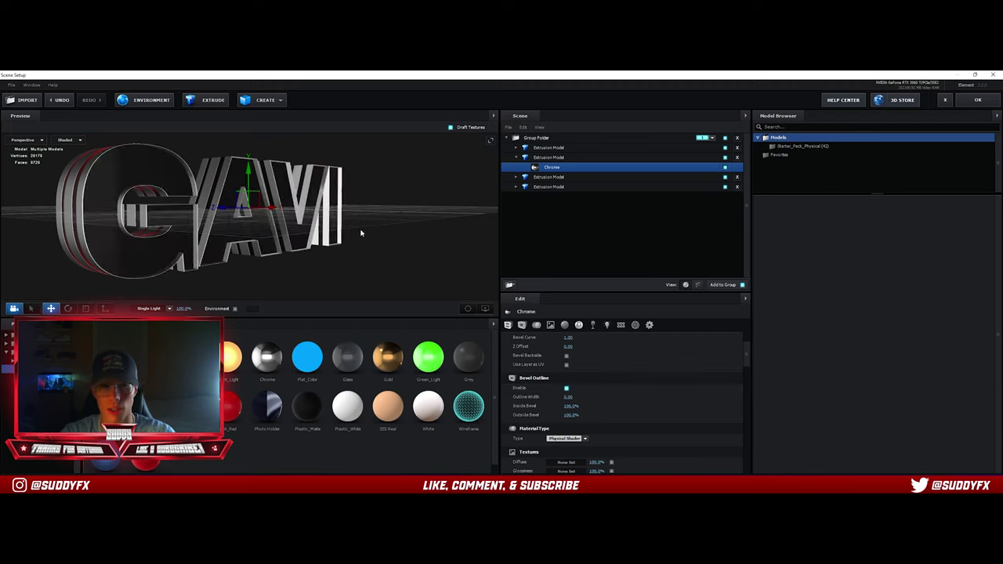
- Set the outlined Chrome material's Extrude to 0.5 and nudge its model slightly along Z
left_click_drag(358, 230, 366, 241)
scroll(581, 360, "up", 3)
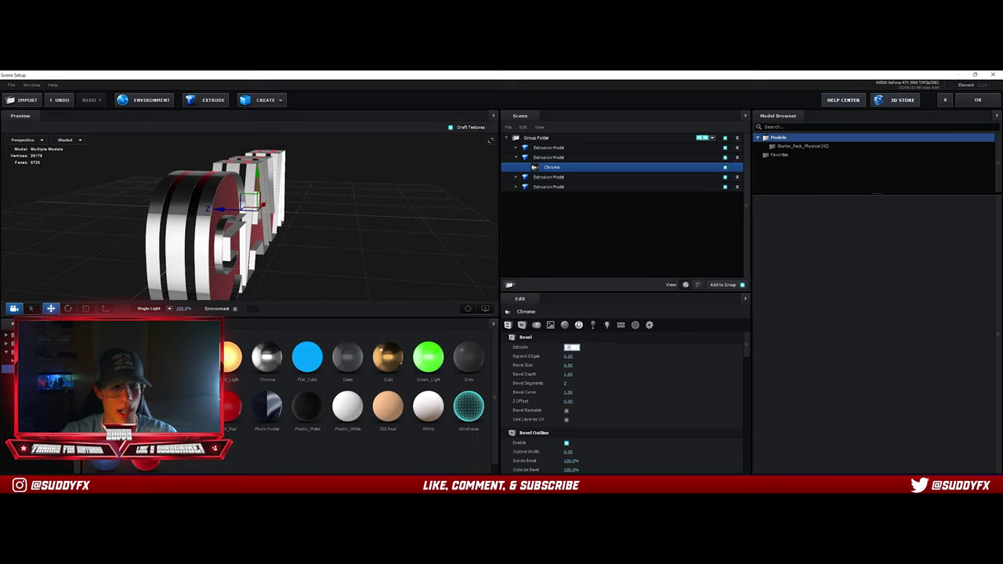
key("Return")
left_click_drag(337, 245, 337, 242)
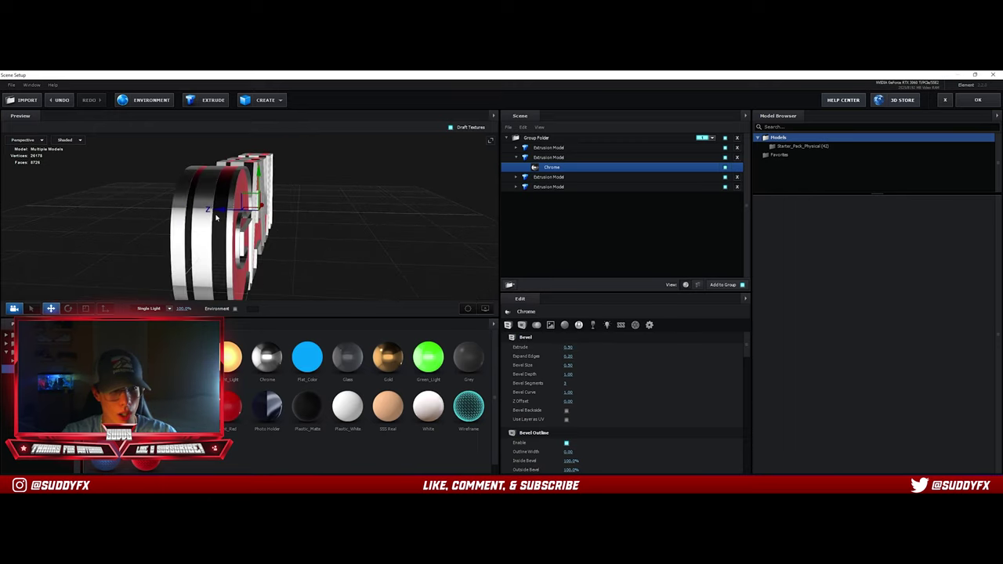
left_click_drag(223, 214, 221, 212)
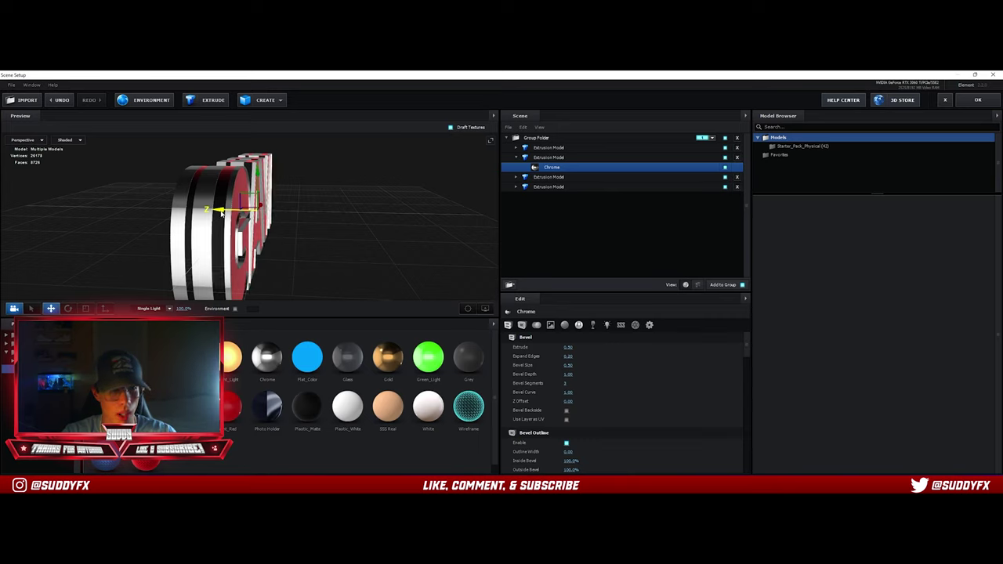
- Undo the last change and fine-tune the first extrusion model's Z position to even out the gaps between the chrome bands
left_click_drag(328, 220, 386, 236)
scroll(295, 217, "up", 4)
scroll(387, 243, "down", 3)
left_click(518, 157)
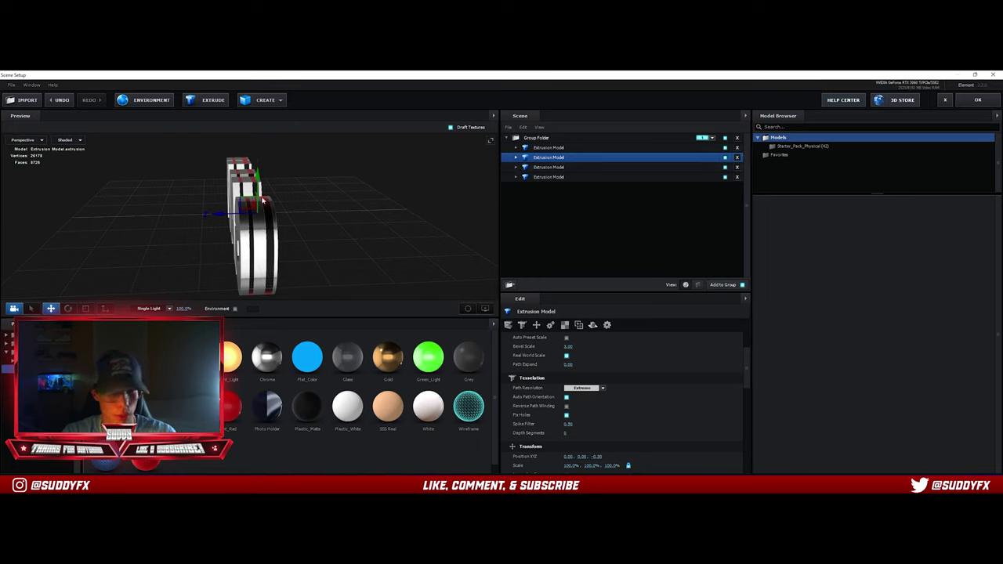
key("ctrl+z")
left_click(560, 148)
left_click_drag(213, 217, 340, 216)
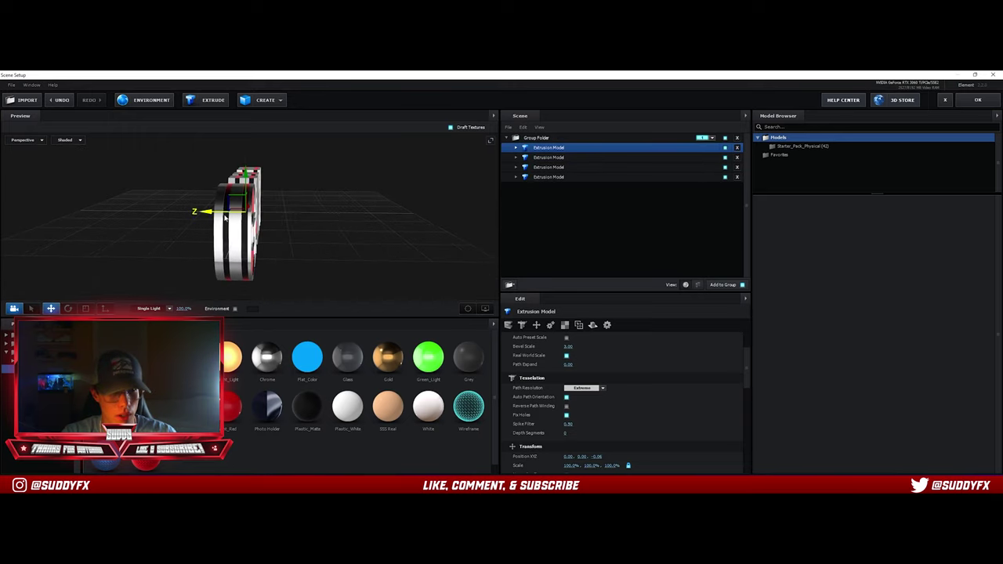
left_click_drag(225, 218, 221, 218)
mouse_move(286, 216)
left_mouse_down()
mouse_move(320, 218)
mouse_move(286, 216)
left_mouse_up()
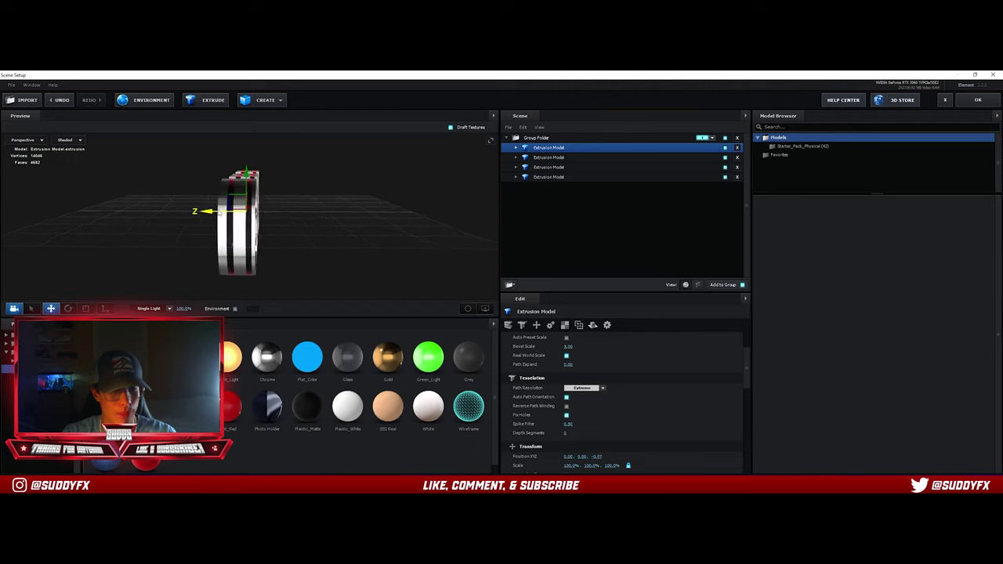
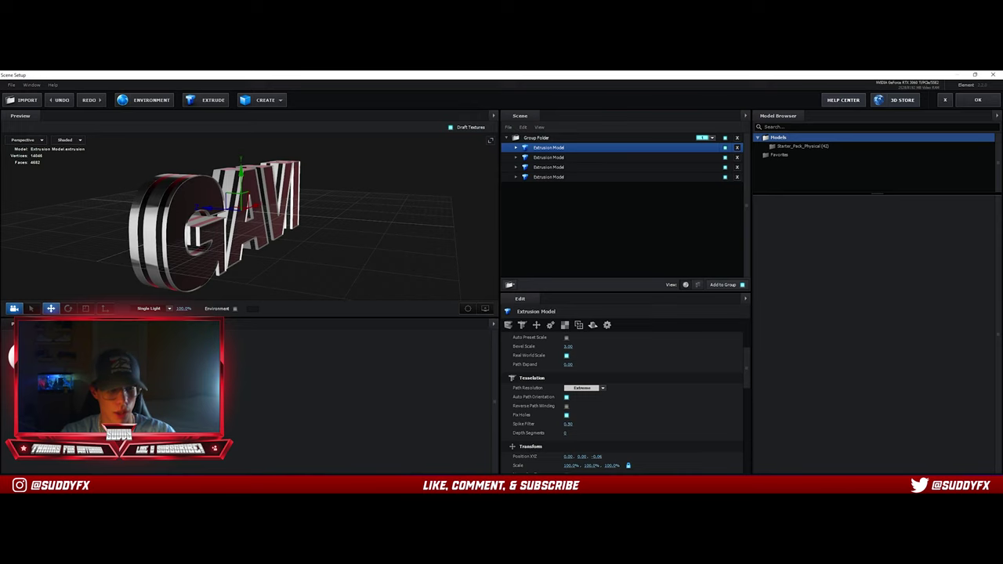
- Duplicate the Chrome material among the scene's materials and review the copy's settings
left_click(17, 356)
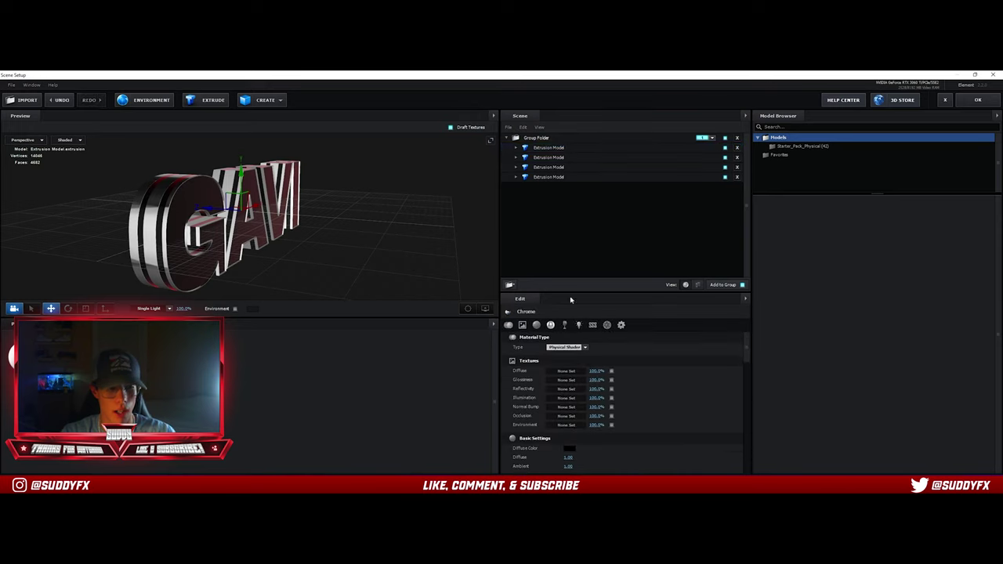
scroll(619, 376, "down", 5)
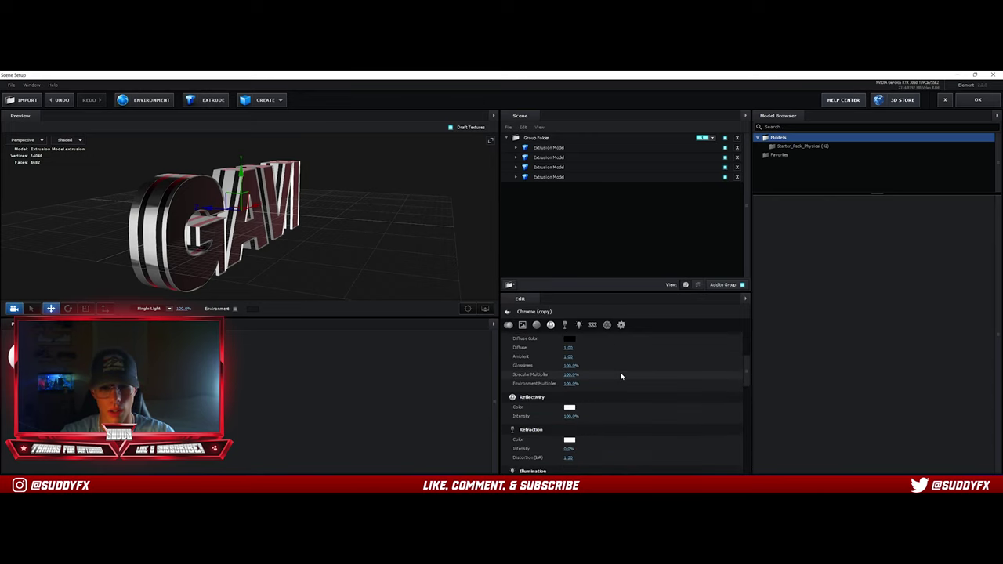
scroll(618, 376, "up", 5)
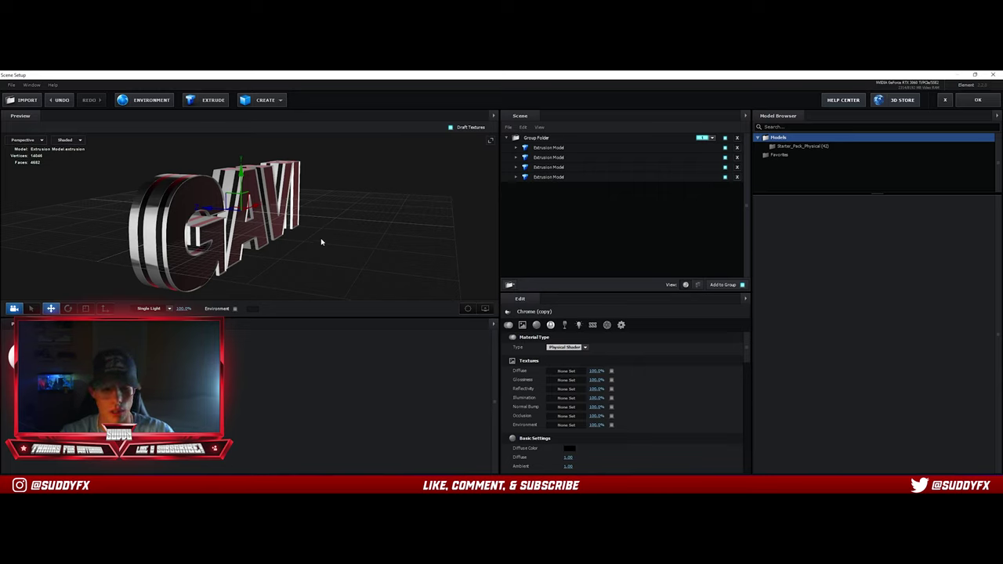
- Load the Normal image from the After Effects texture folder into the Chrome copy's Normal Bump channel
left_click(568, 407)
left_click(589, 332)
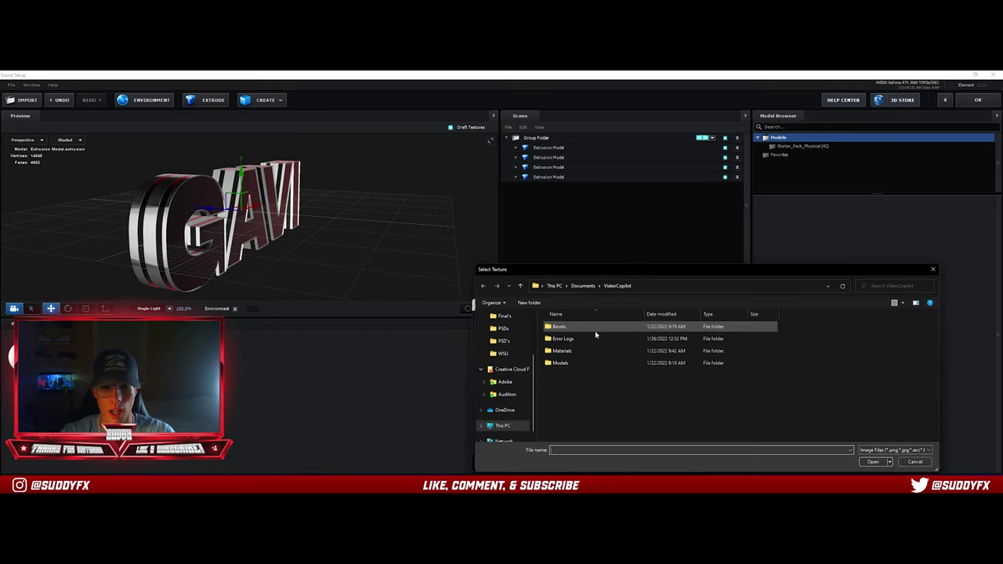
left_click_drag(585, 271, 545, 254)
scroll(470, 352, "up", 3)
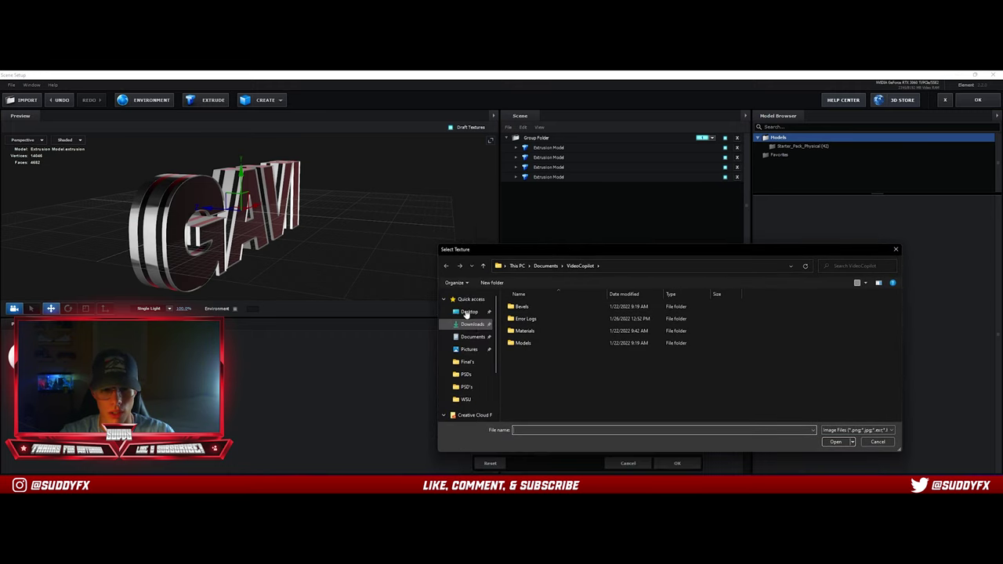
left_click(468, 312)
double_click(534, 314)
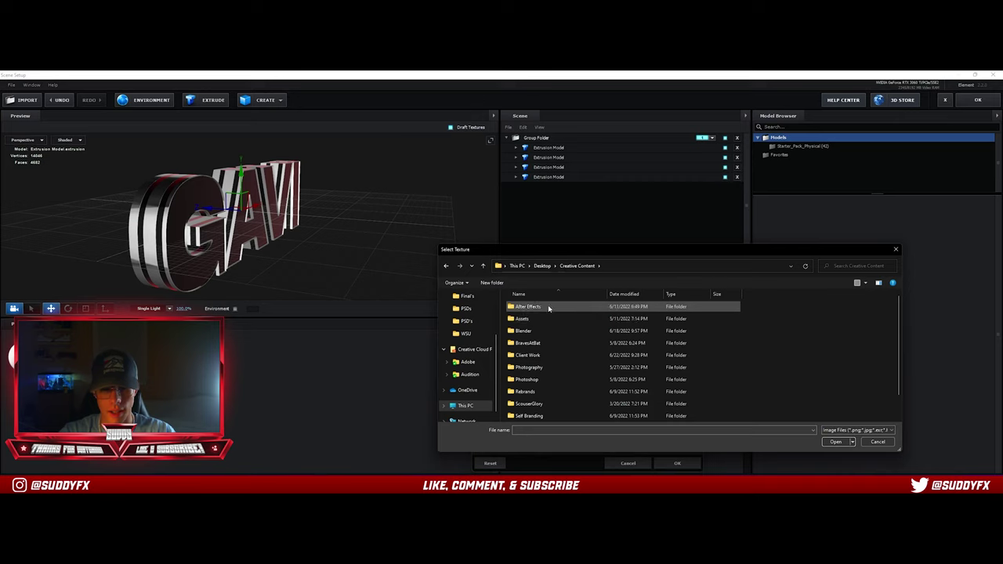
double_click(554, 307)
double_click(525, 345)
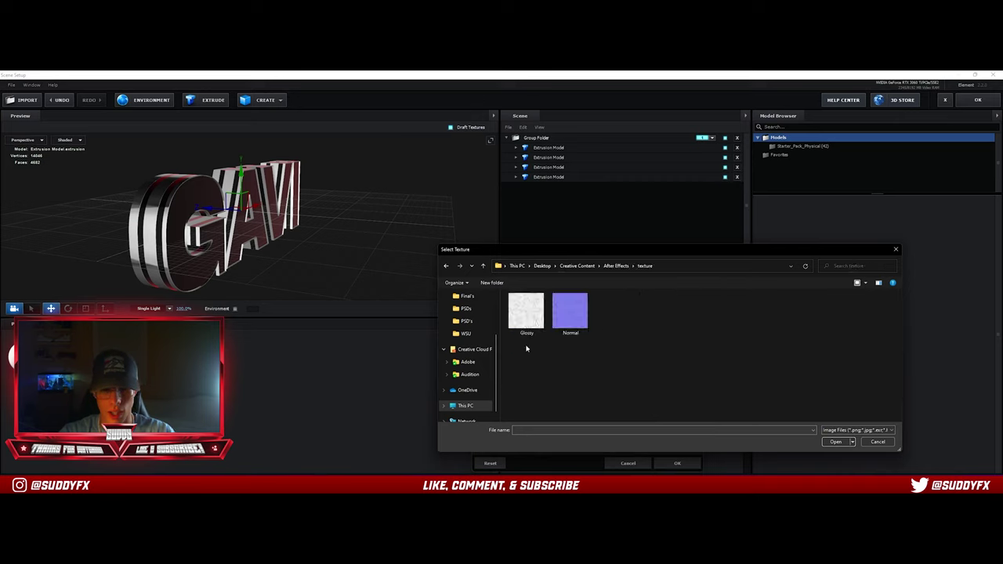
double_click(578, 312)
- Set the Normal Bump texture's UV Repeat to 10 by 10 and accept the channel settings
left_click(516, 407)
type("10")
key("Return")
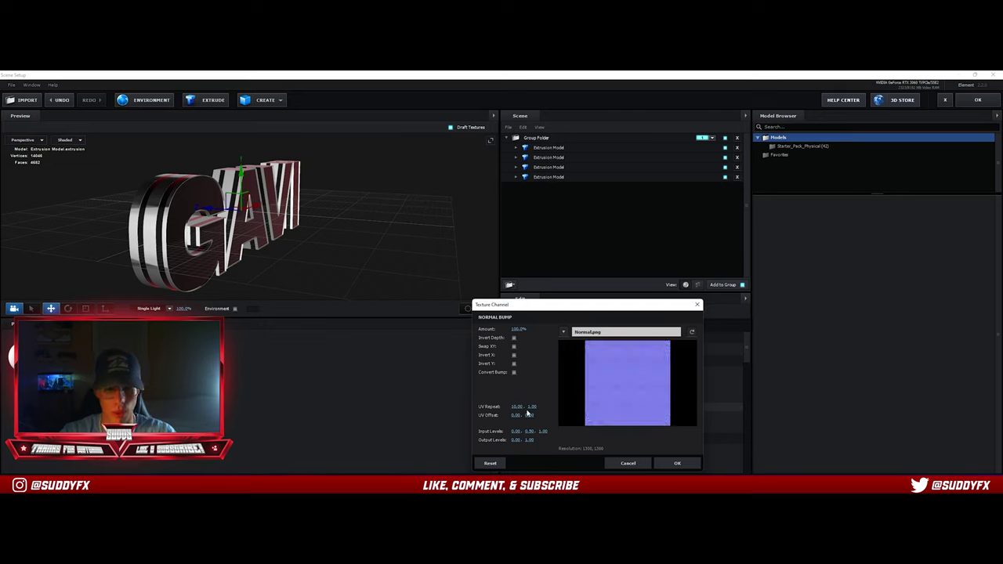
left_click(533, 406)
type("10")
key("Return")
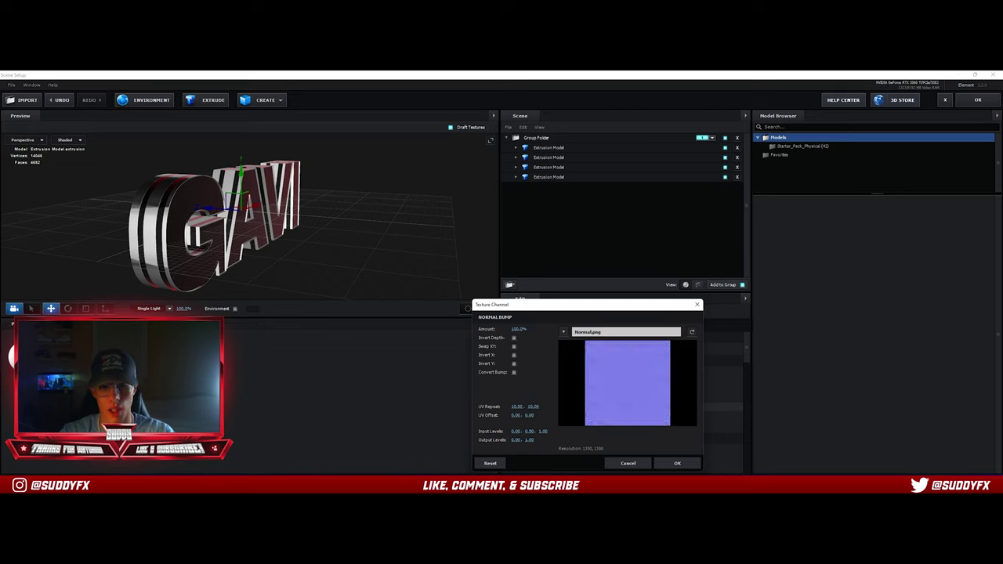
left_click(677, 463)
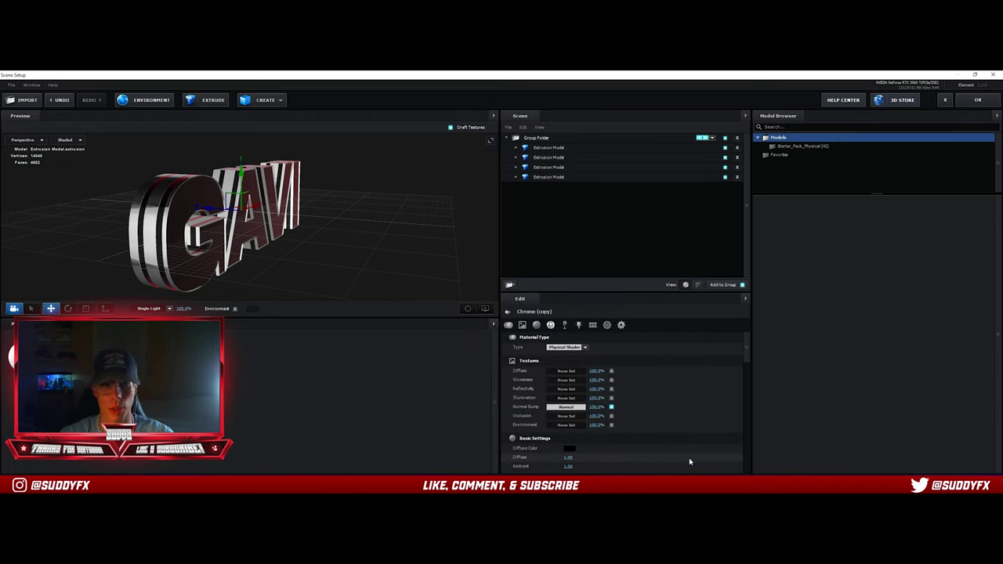
- Load Normal.png into the Chrome copy's Glossiness channel
left_click(574, 383)
left_click(626, 332)
left_click(568, 318)
double_click(568, 317)
- Set the Glossiness texture's UV Repeat to 10 by 10 and accept the channel settings
double_click(517, 406)
type("10")
key("Return")
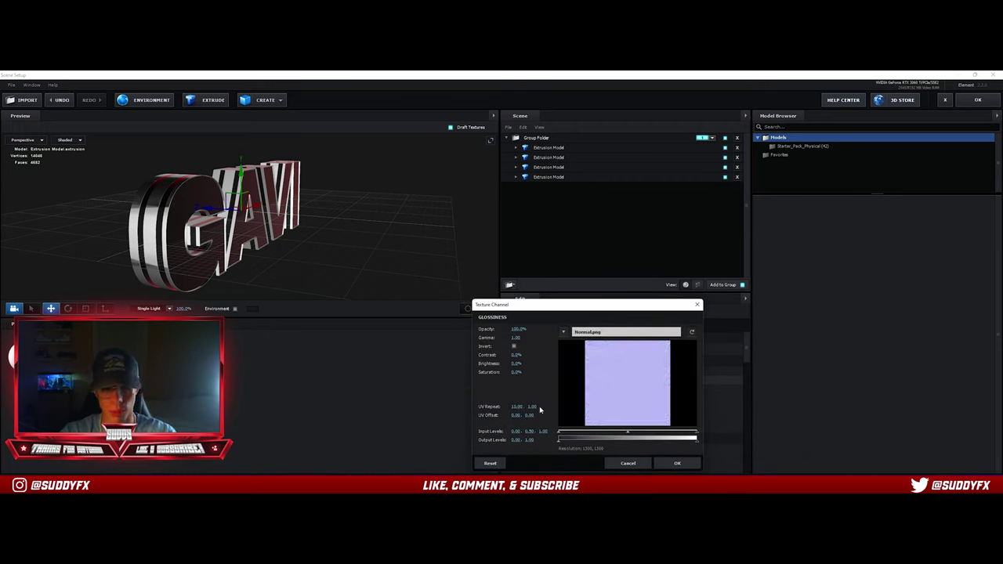
double_click(532, 407)
type("10")
key("Return")
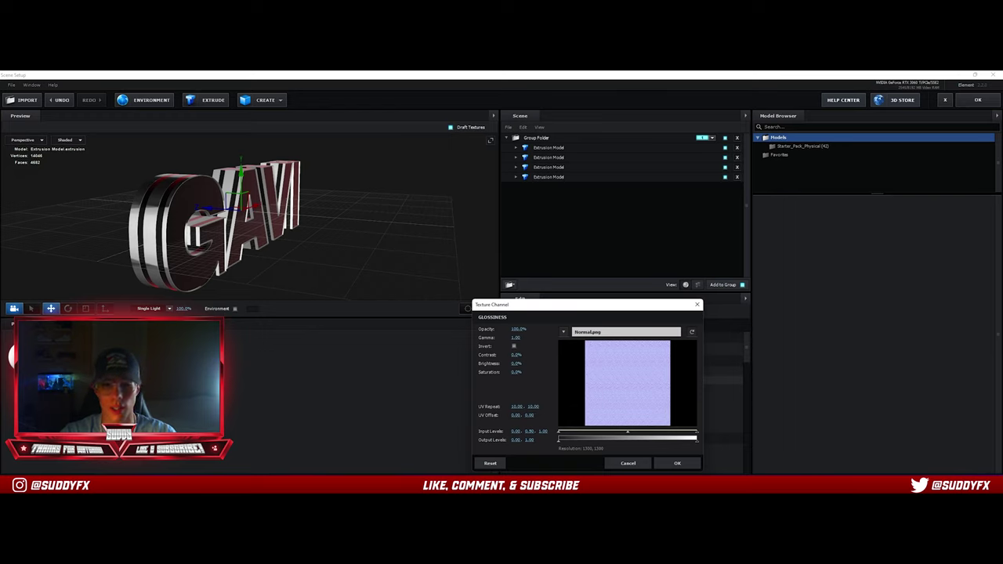
left_click(677, 463)
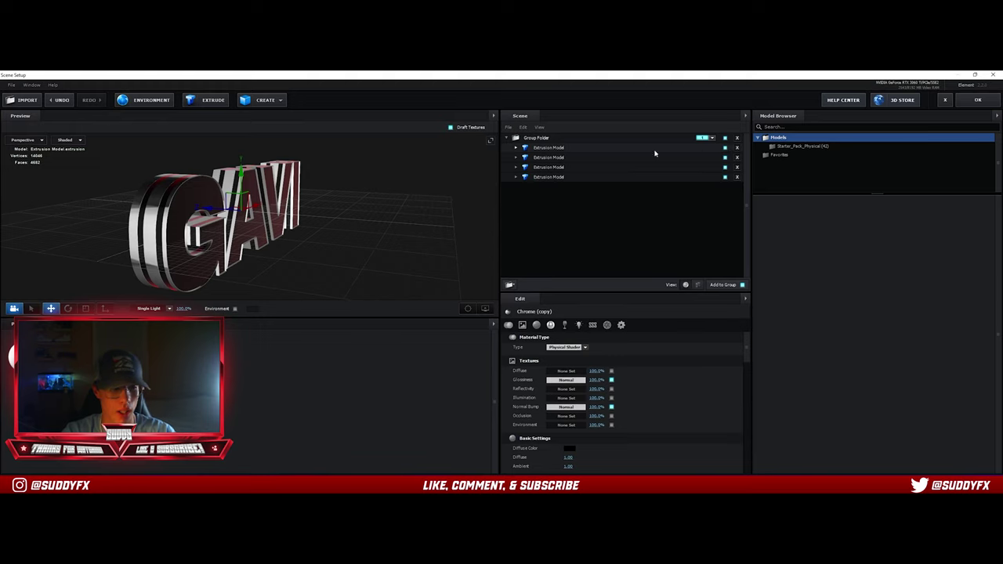
- Apply the textured Chrome copy to the first extrusion model and inspect the ornamented band from the side and front
left_click_drag(62, 357, 555, 152)
left_click_drag(287, 224, 205, 214)
scroll(329, 207, "up", 5)
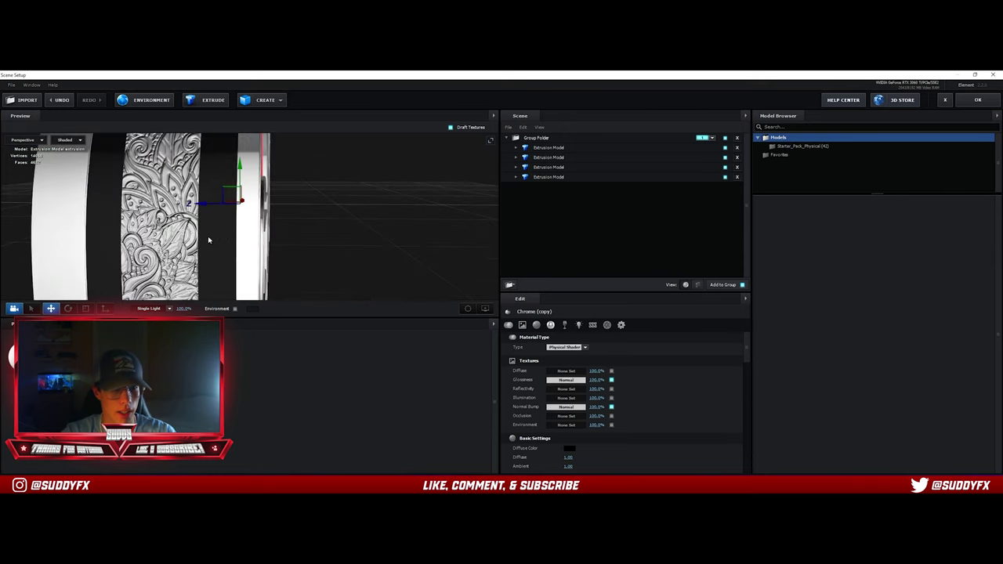
scroll(209, 240, "down", 5)
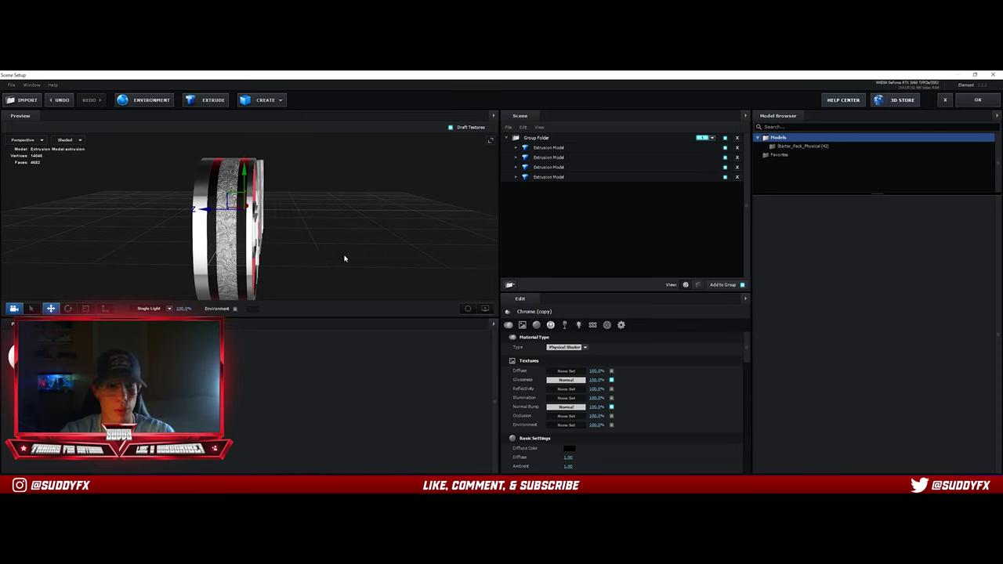
mouse_move(338, 258)
left_mouse_down()
mouse_move(337, 246)
mouse_move(334, 263)
mouse_move(275, 267)
mouse_move(311, 266)
mouse_move(284, 259)
mouse_move(309, 253)
mouse_move(243, 254)
mouse_move(365, 244)
mouse_move(389, 259)
mouse_move(399, 249)
mouse_move(343, 253)
mouse_move(333, 245)
mouse_move(363, 238)
mouse_move(391, 245)
mouse_move(395, 260)
mouse_move(348, 254)
mouse_move(358, 241)
mouse_move(385, 260)
mouse_move(352, 264)
mouse_move(325, 253)
mouse_move(384, 246)
mouse_move(385, 259)
mouse_move(354, 248)
left_mouse_up()
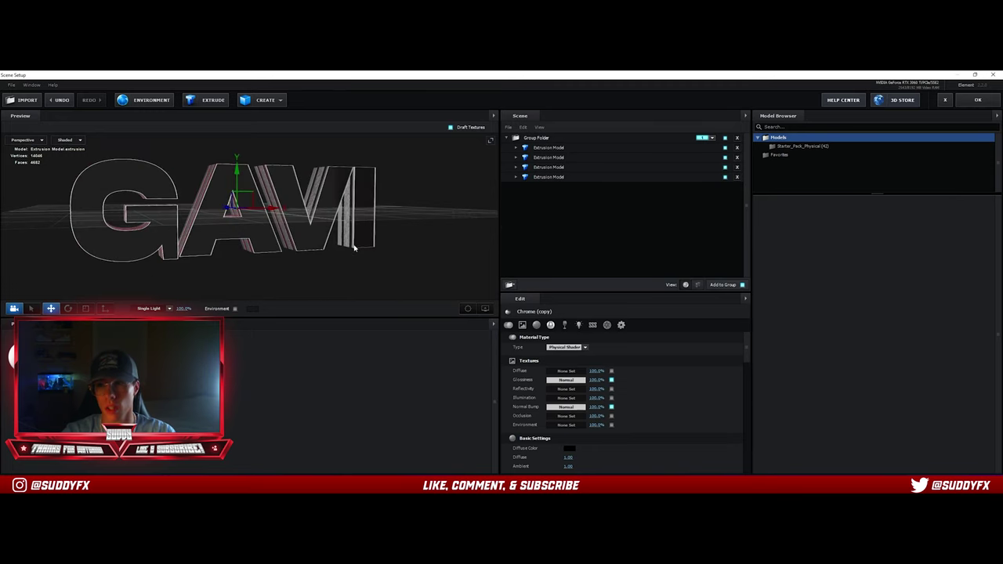
- Accept the Element scene setup and enlarge the composition's preview area to show the whole frame
left_click(978, 100)
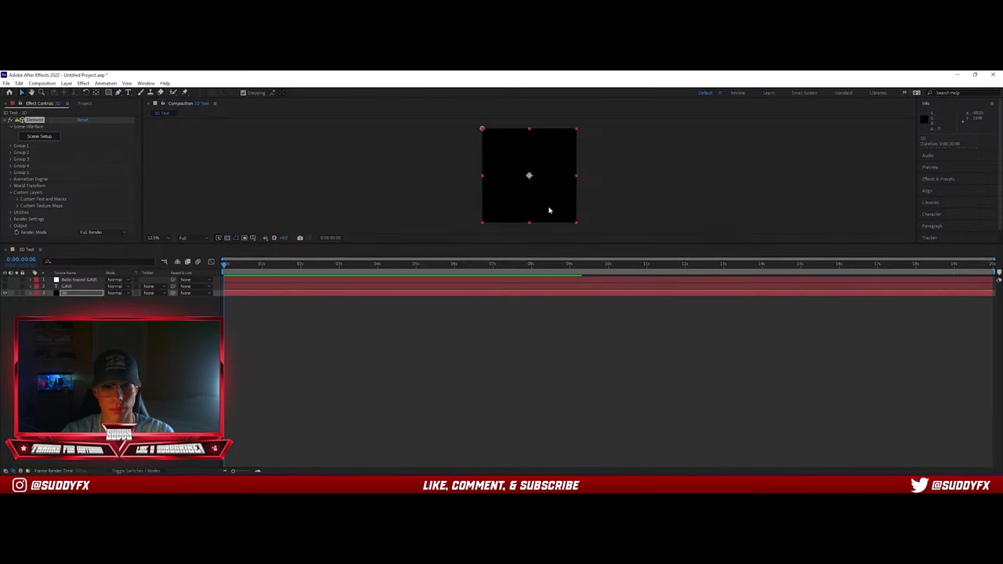
key("period")
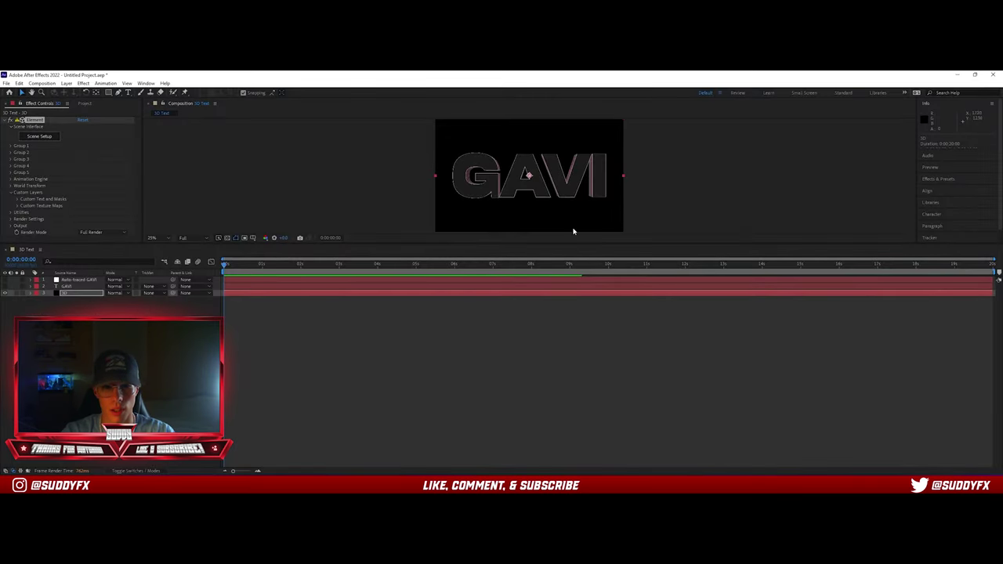
left_click_drag(575, 241, 586, 345)
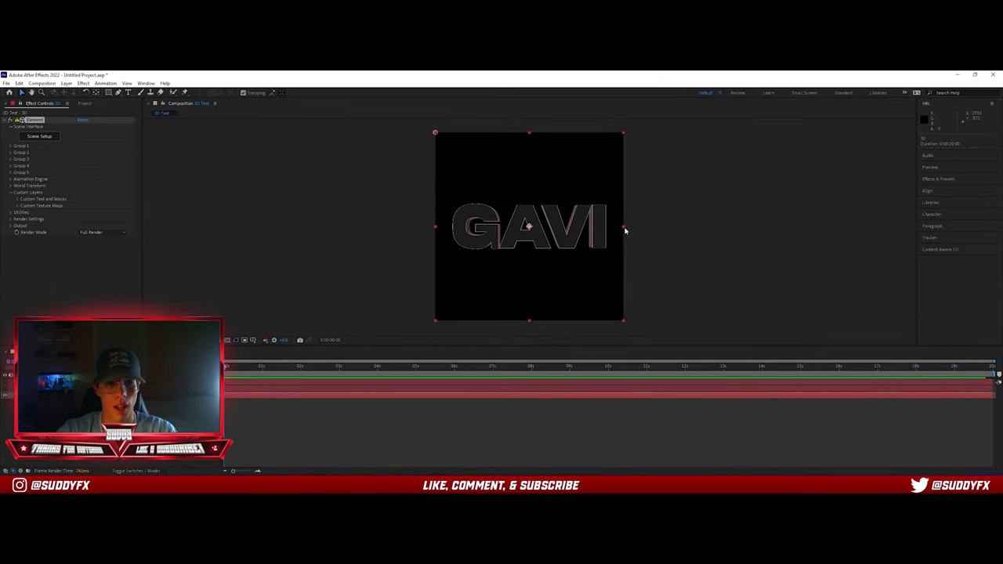
left_click(406, 223)
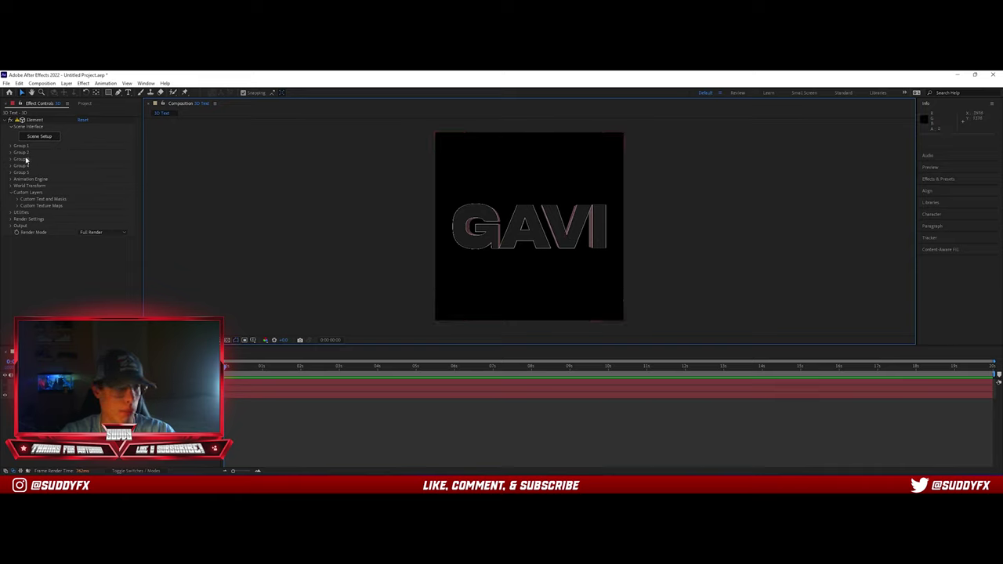
- Enable ambient occlusion in Element's render settings
left_click(12, 193)
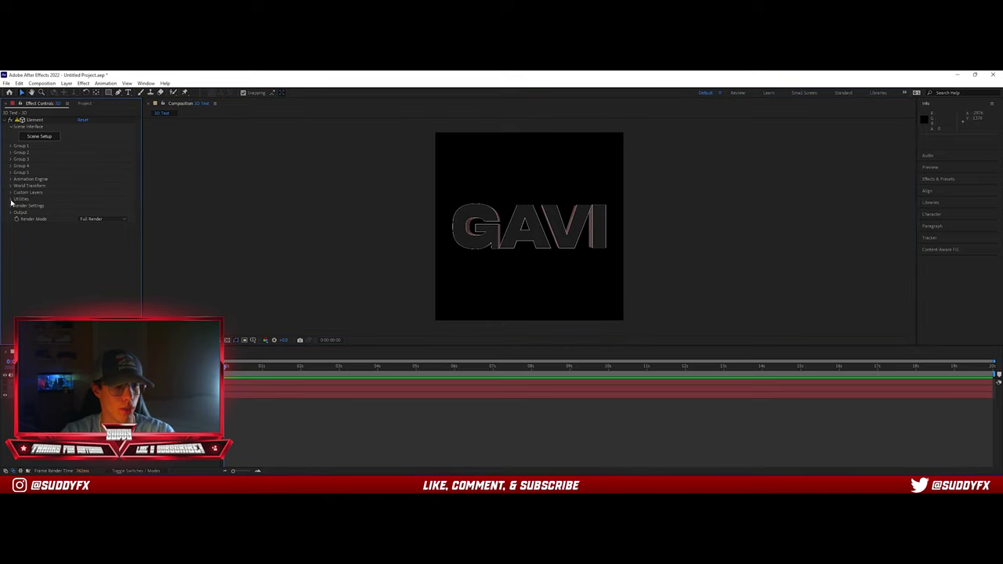
left_click(11, 207)
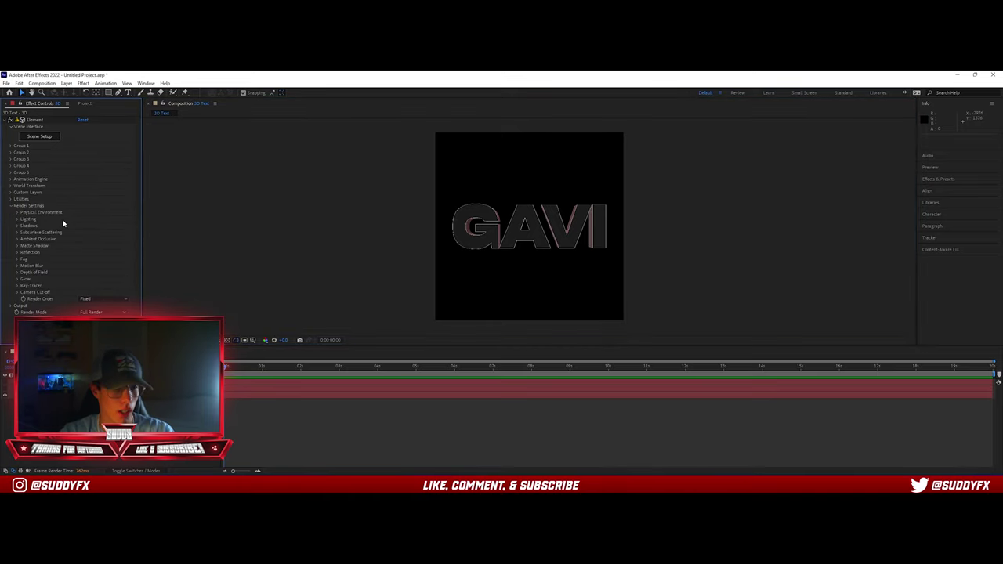
left_click(17, 239)
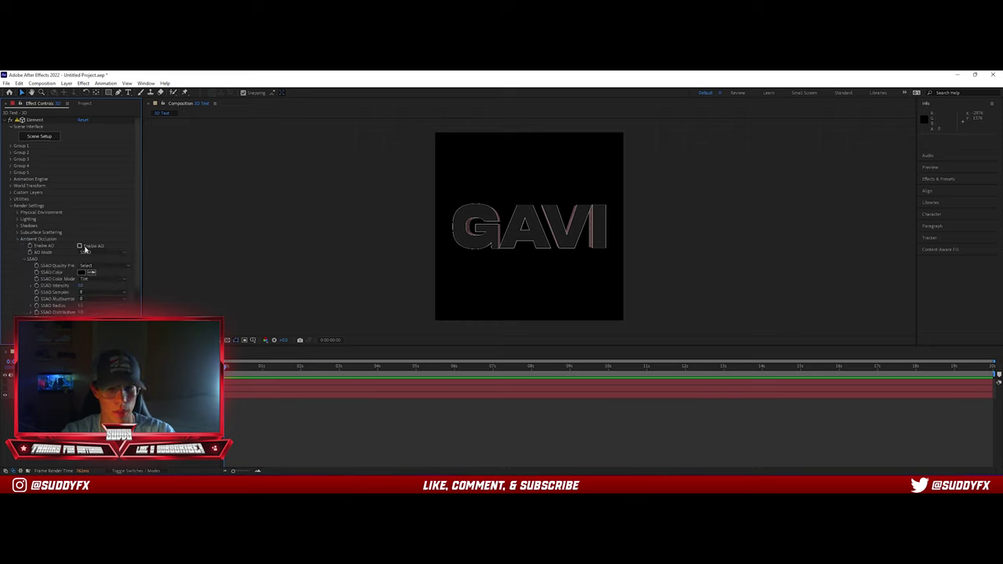
left_click(79, 246)
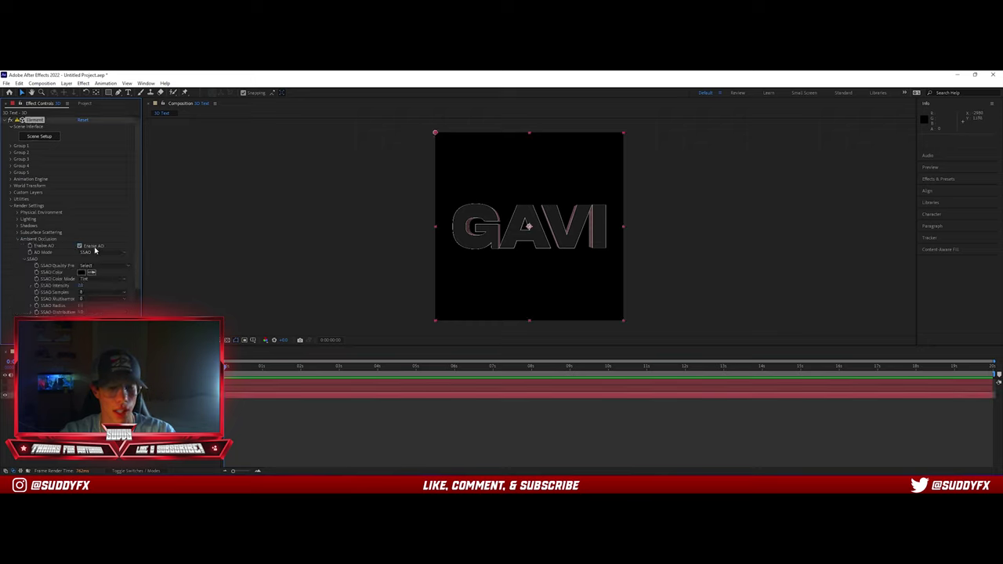
- Try the Ray-Traced ambient occlusion mode, return to SSAO and collapse its detail groups
left_click(96, 253)
left_click(102, 269)
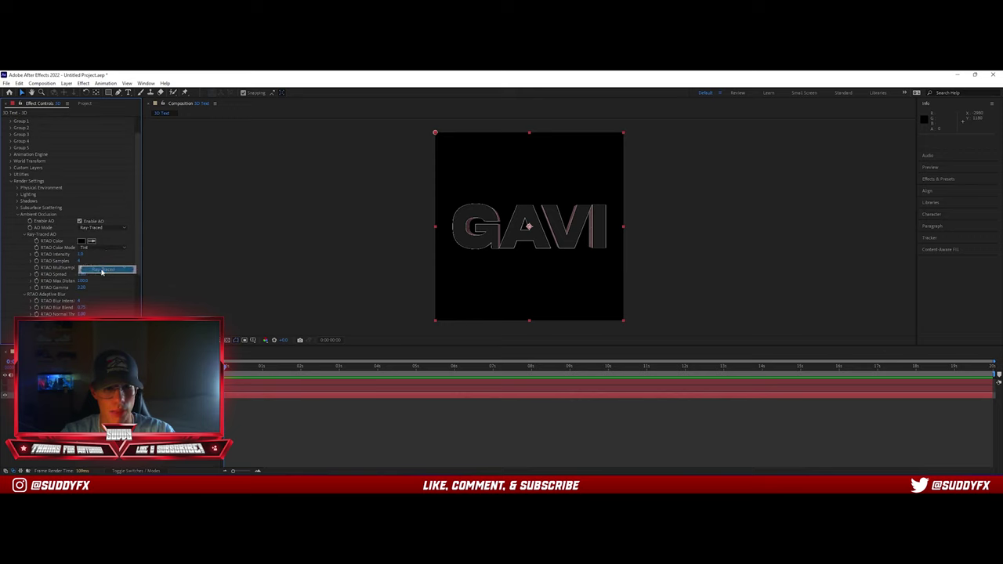
left_click(102, 228)
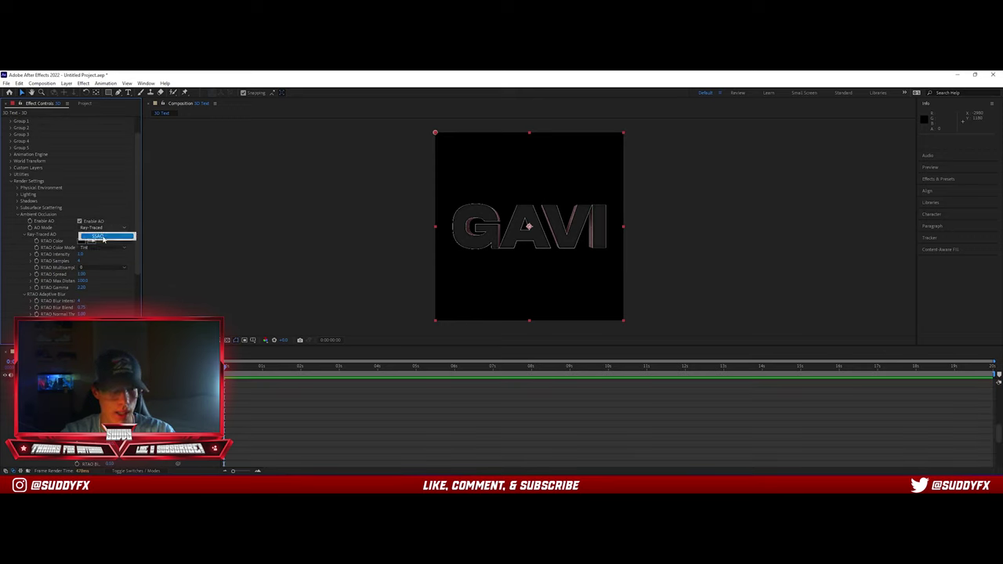
left_click(94, 232)
left_click(25, 214)
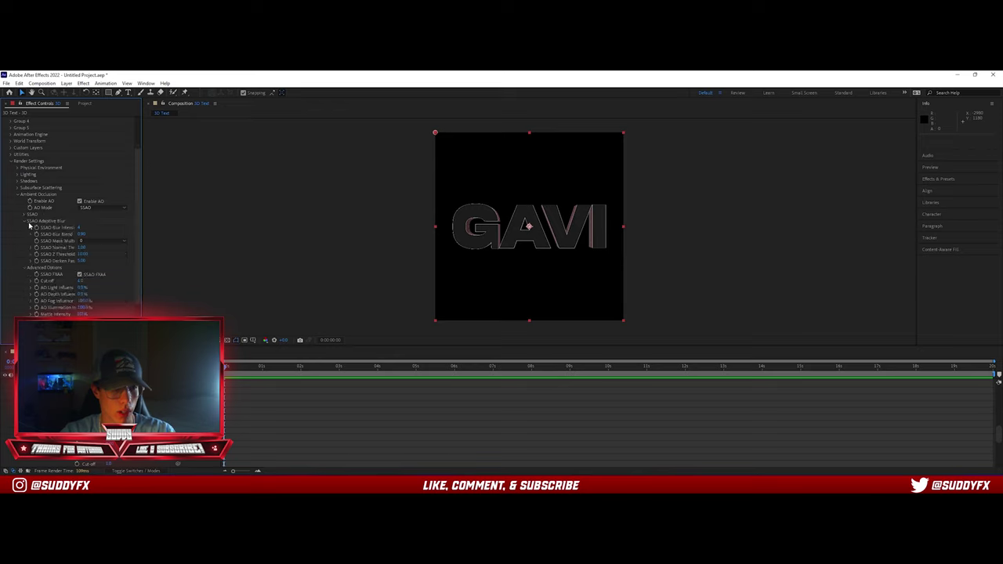
left_click(25, 221)
left_click(25, 228)
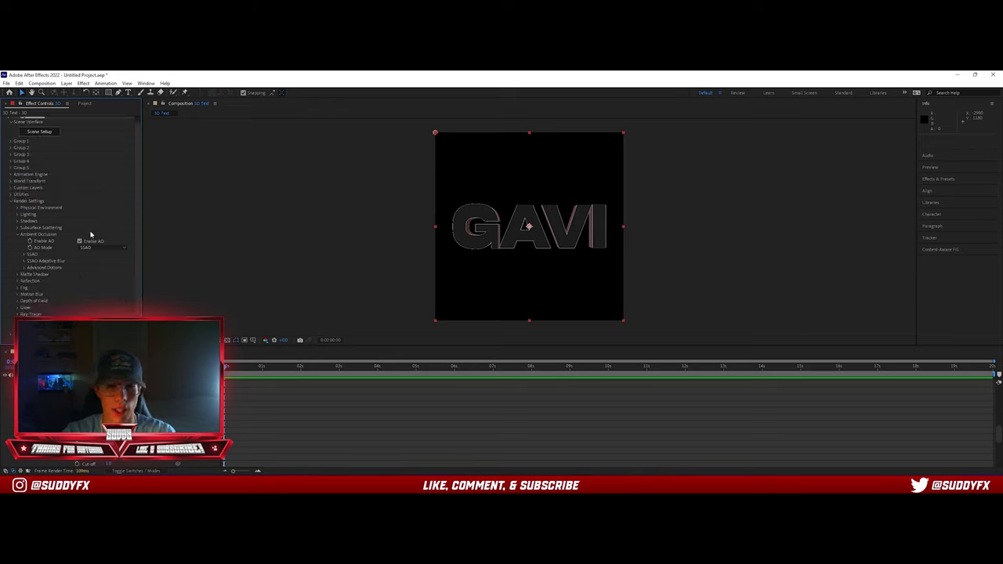
scroll(508, 234, "up", 2)
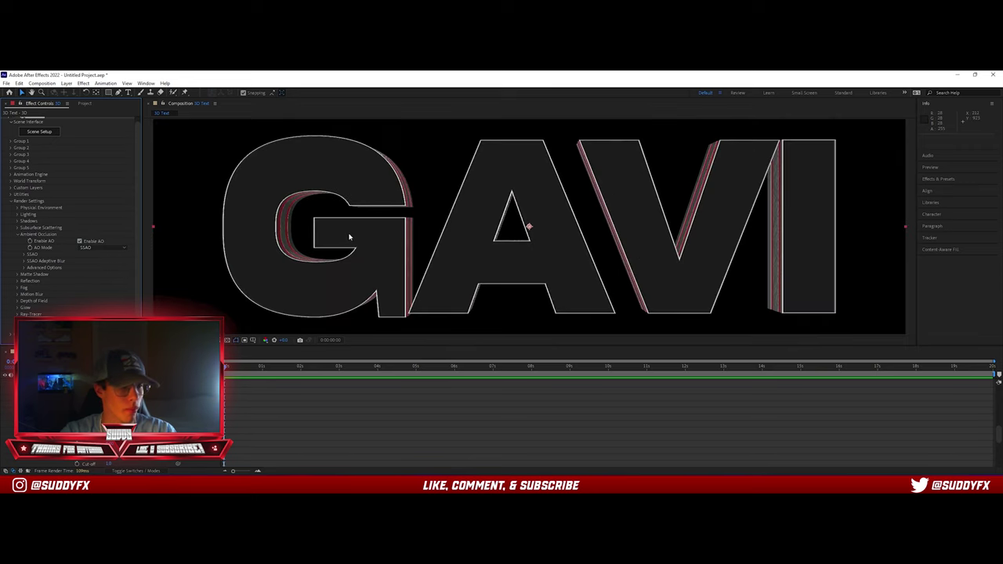
- Test different SSAO intensities on the letters, starting with a very strong one, followed by 2 and 10
left_click(24, 258)
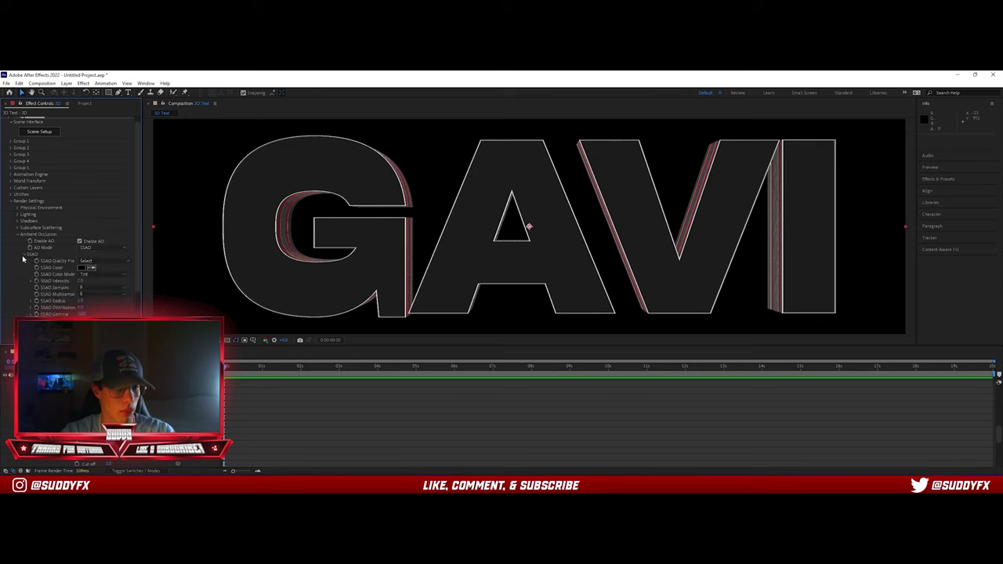
left_click_drag(83, 280, 148, 285)
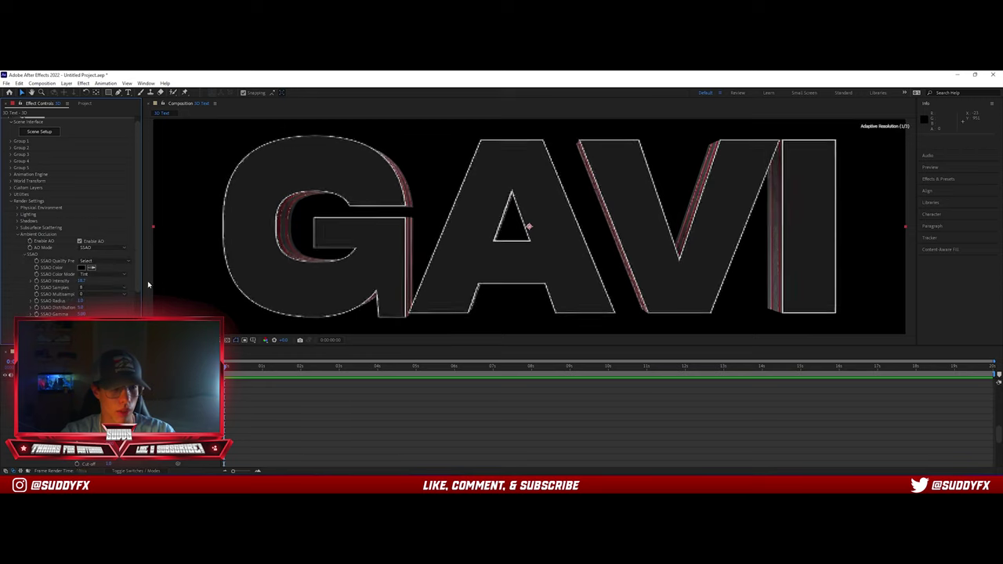
mouse_move(81, 281)
left_mouse_down()
mouse_move(274, 284)
mouse_move(259, 284)
left_mouse_up()
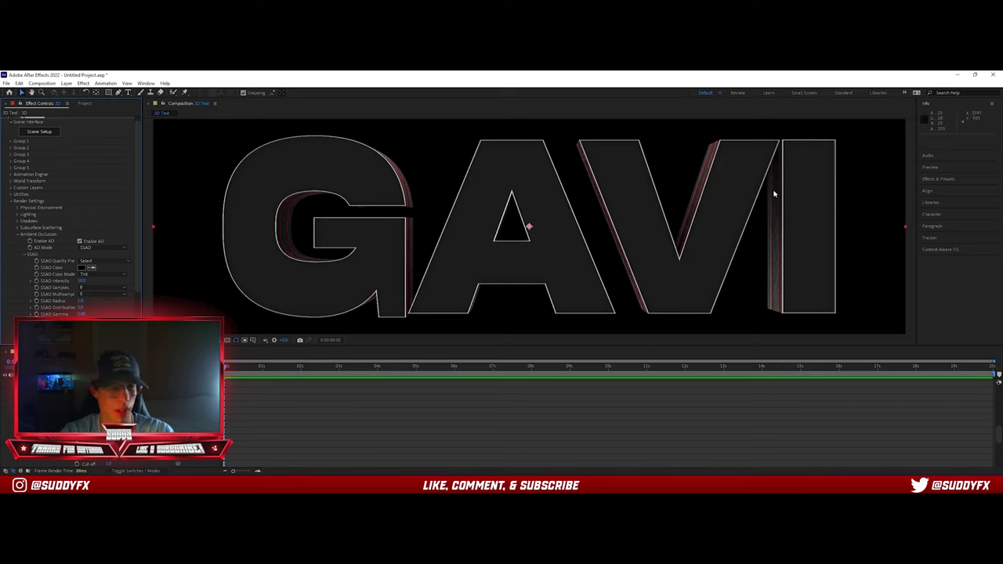
left_click(83, 280)
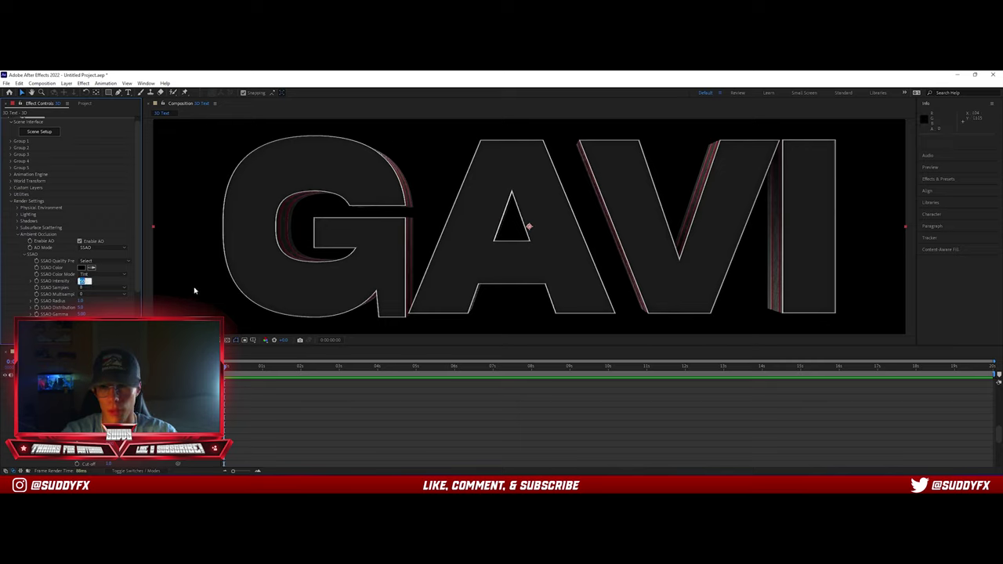
type("2")
key("Return")
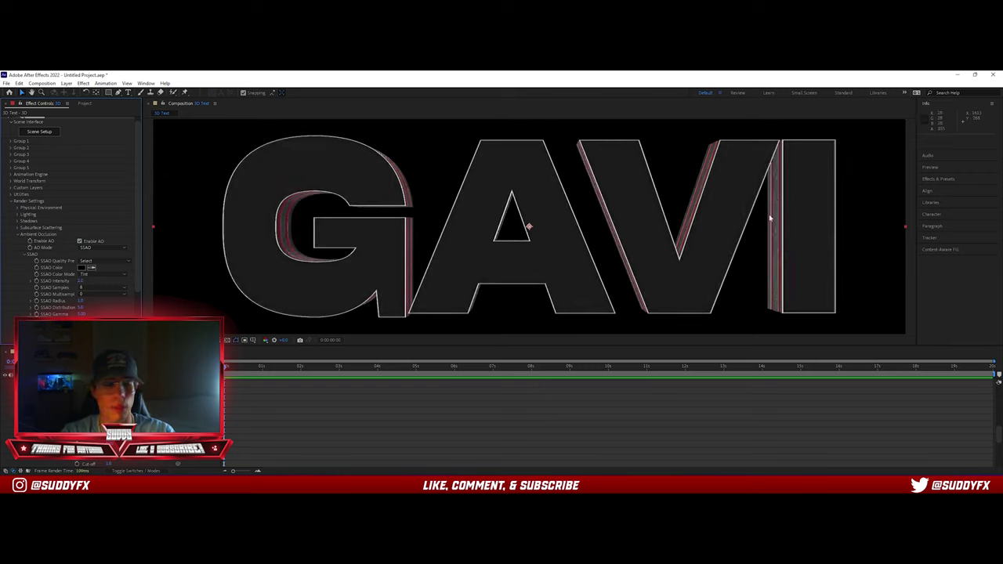
left_click(83, 280)
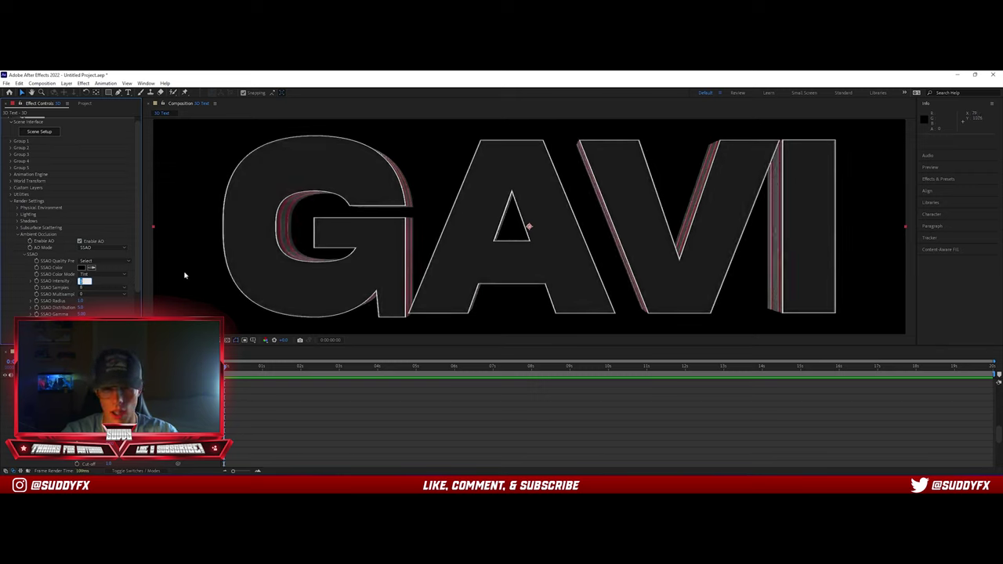
type("10")
key("Return")
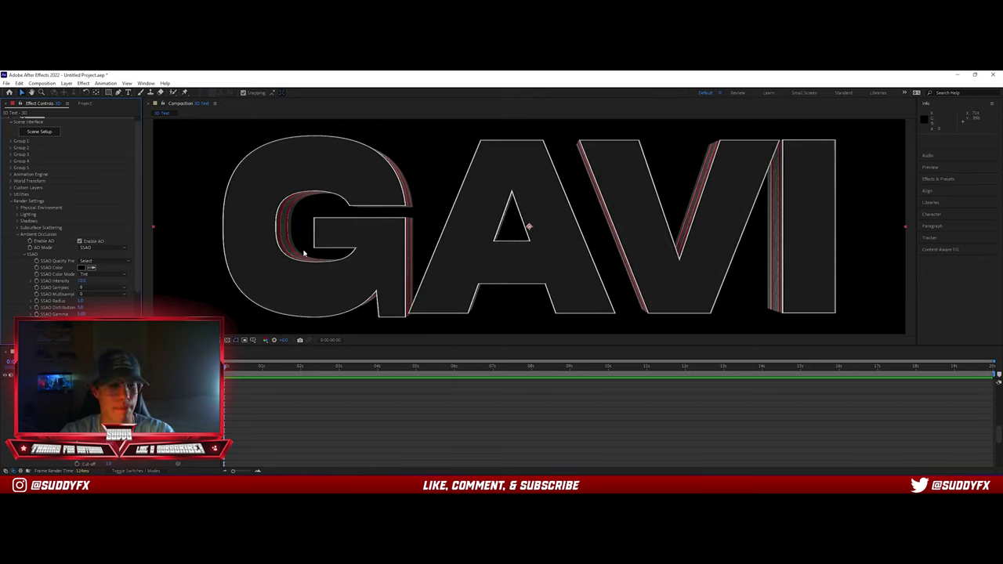
- Set the SSAO intensity to 25 and collapse the SSAO settings
left_click(83, 280)
type("25")
key("Return")
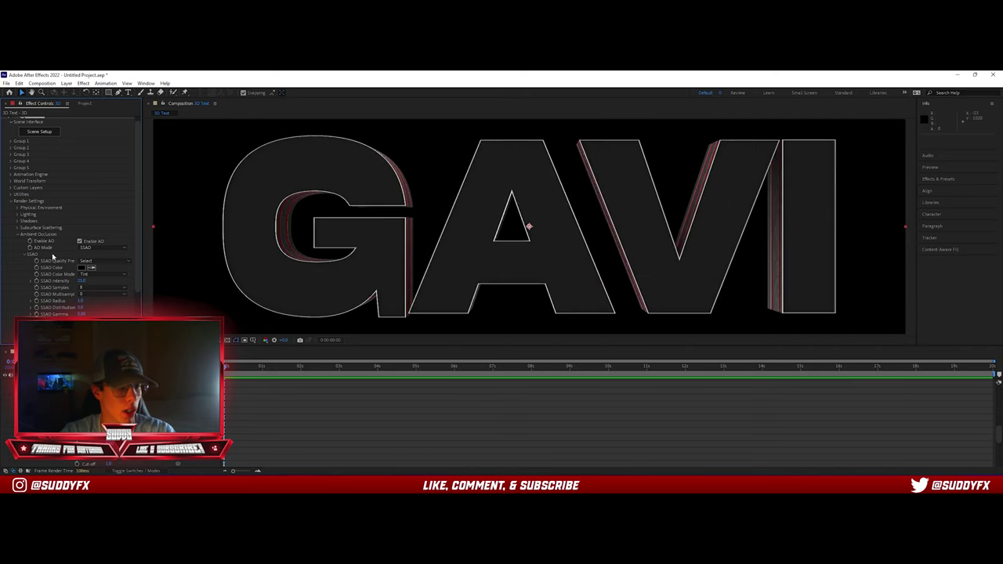
left_click(24, 254)
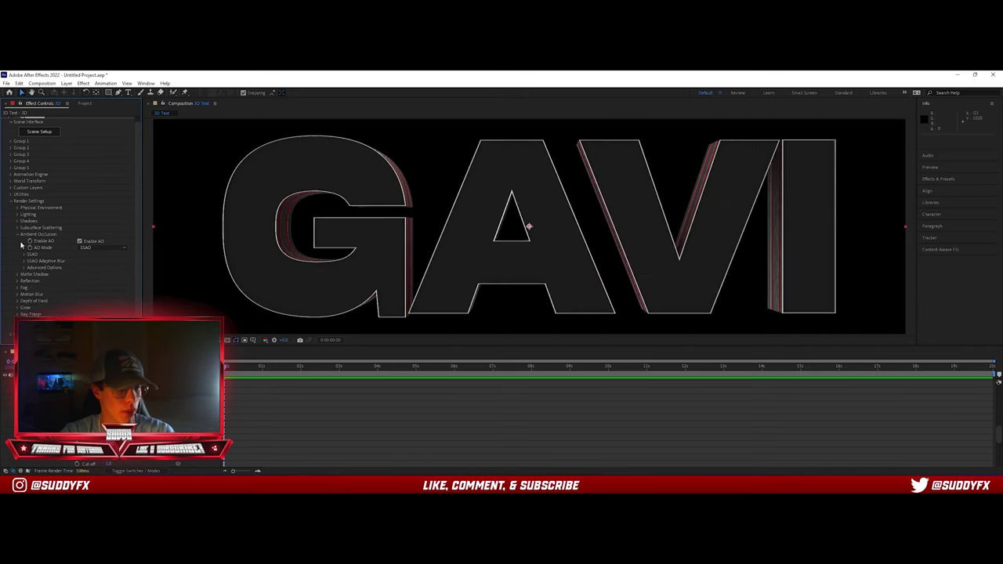
- Collapse the ambient occlusion settings, try a lower Physical Environment exposure on the letters, and set it back to 1
left_click(18, 235)
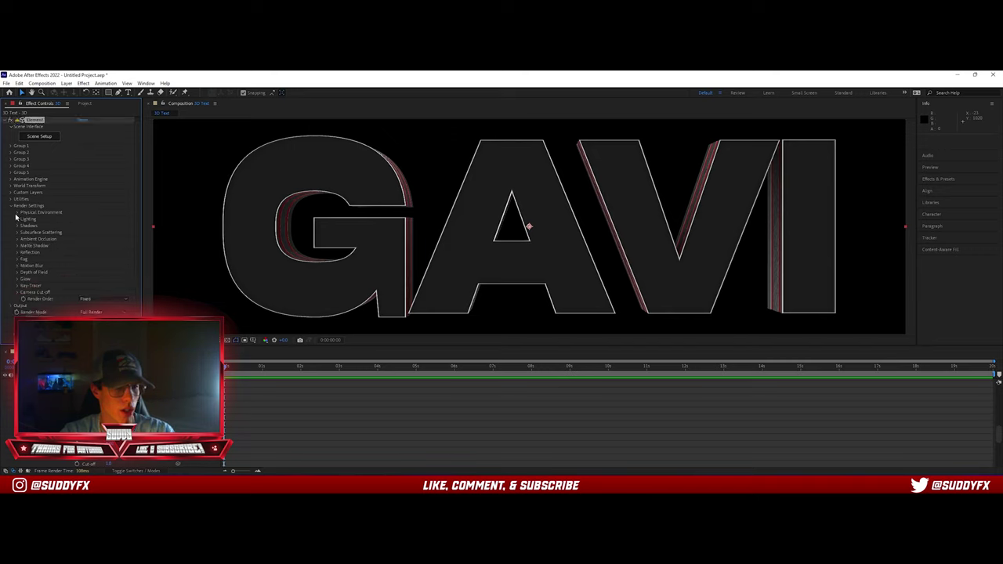
left_click(17, 214)
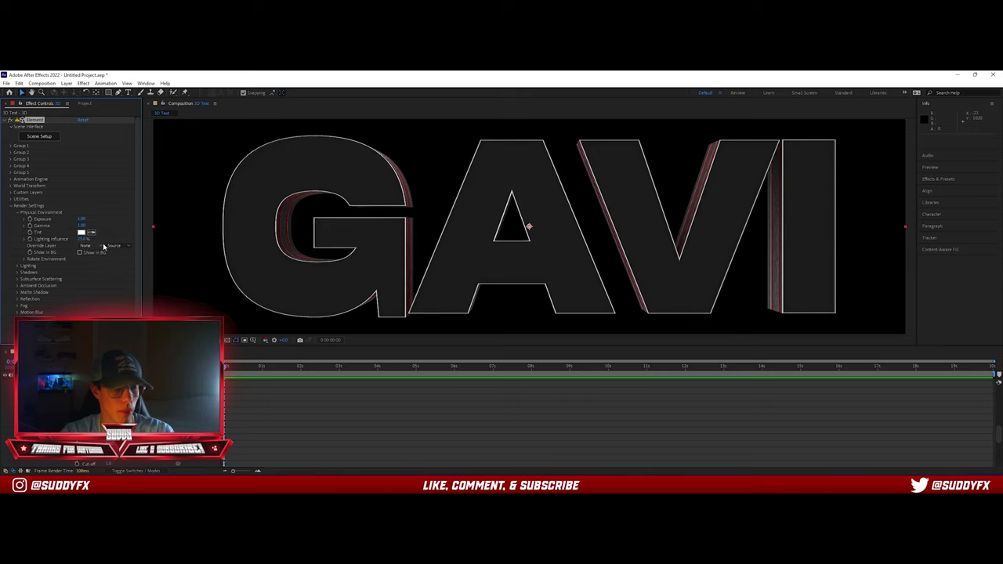
left_click_drag(93, 218, 65, 219)
left_click(84, 218)
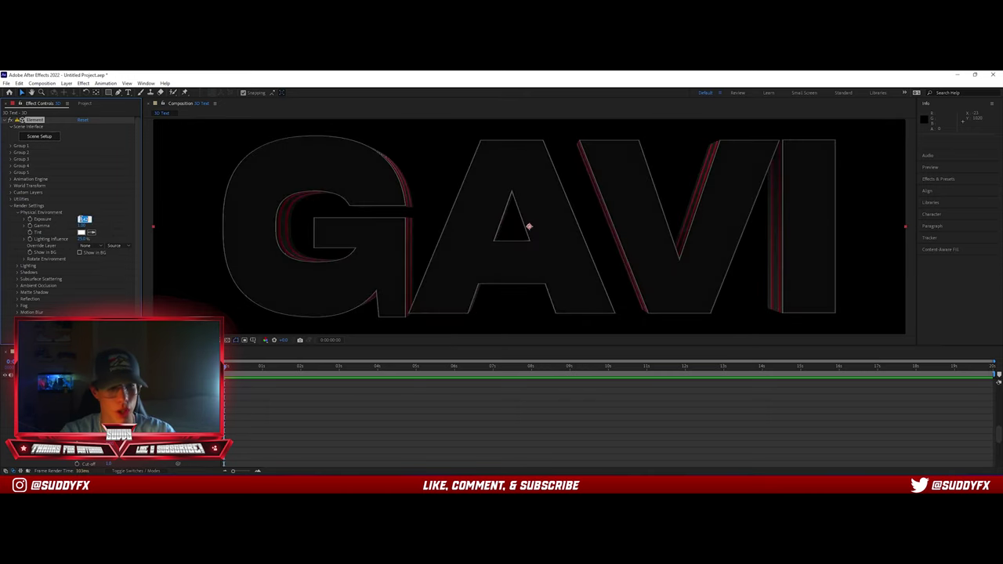
type("1")
key("Return")
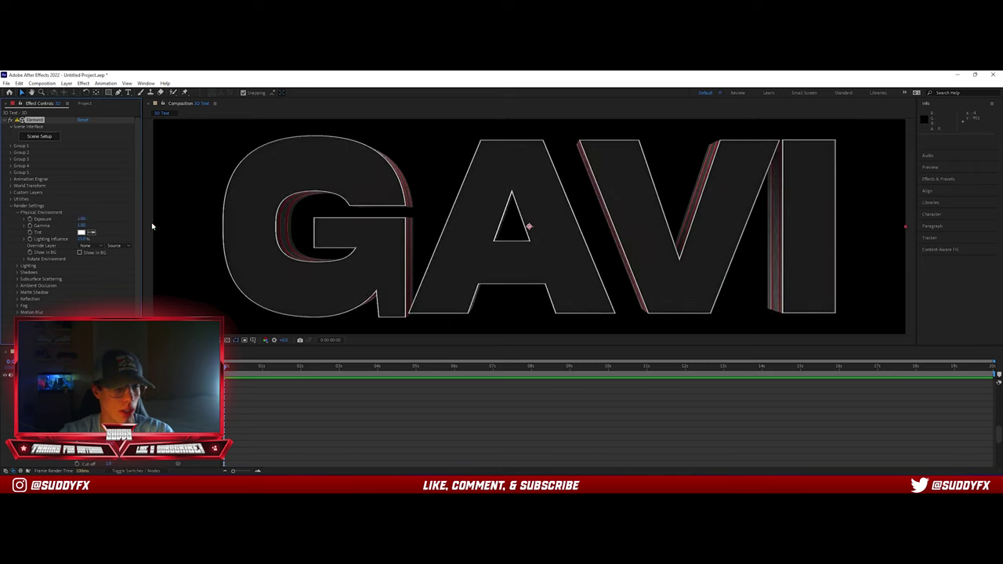
left_click(18, 213)
- Try the Dramatic, Cinema and Clean Blue presets as additional lighting on the letters
left_click(17, 219)
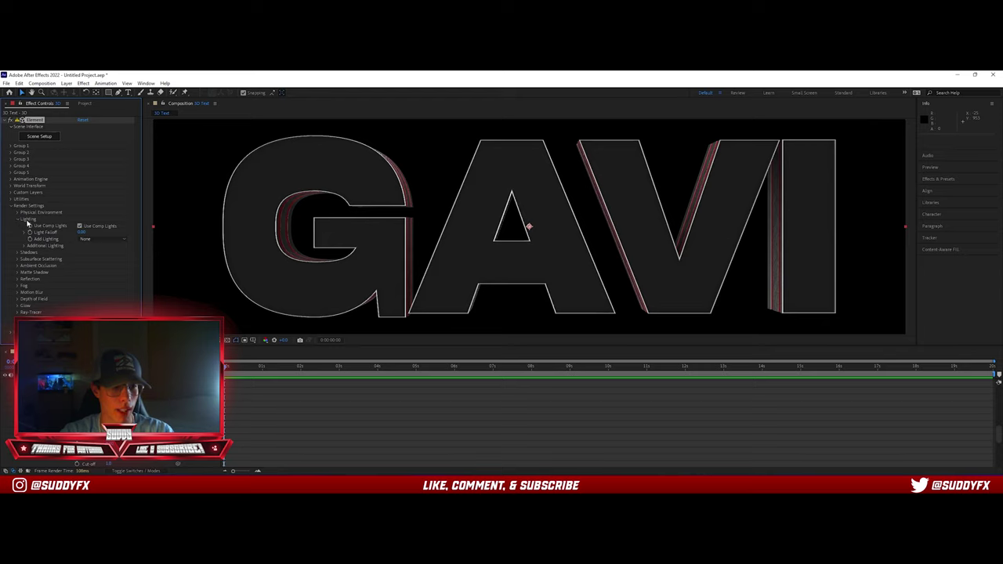
left_click(98, 238)
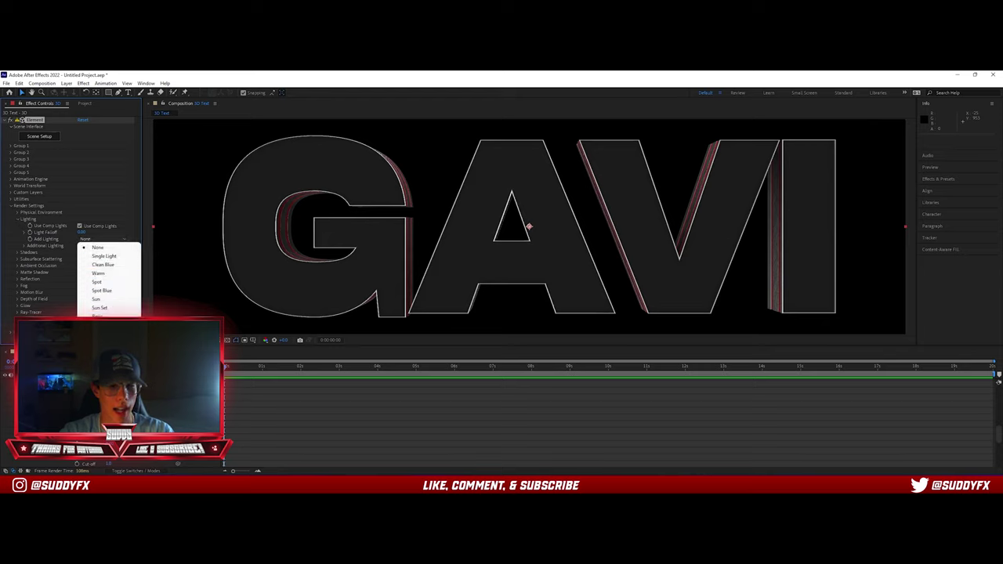
left_click(100, 316)
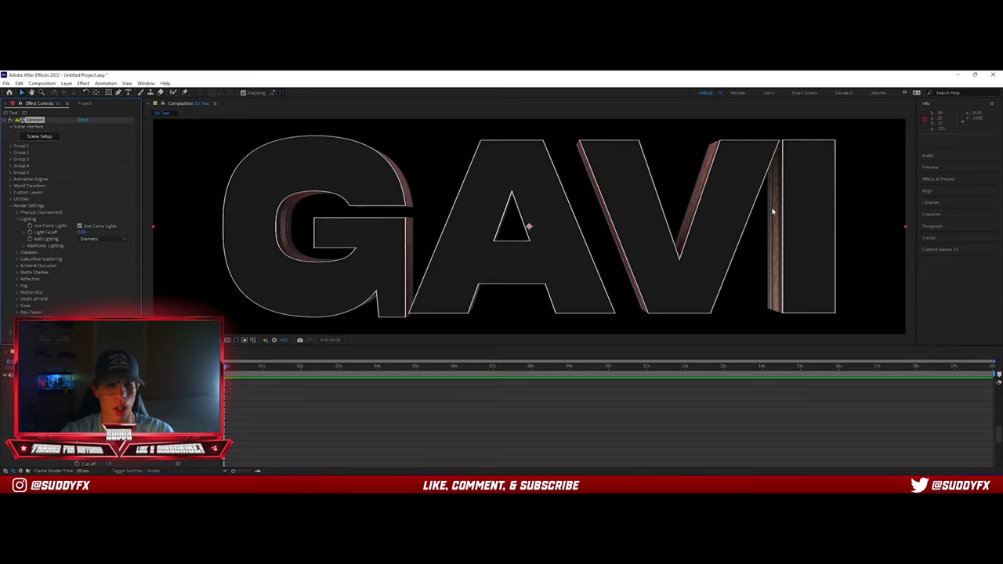
left_click(117, 239)
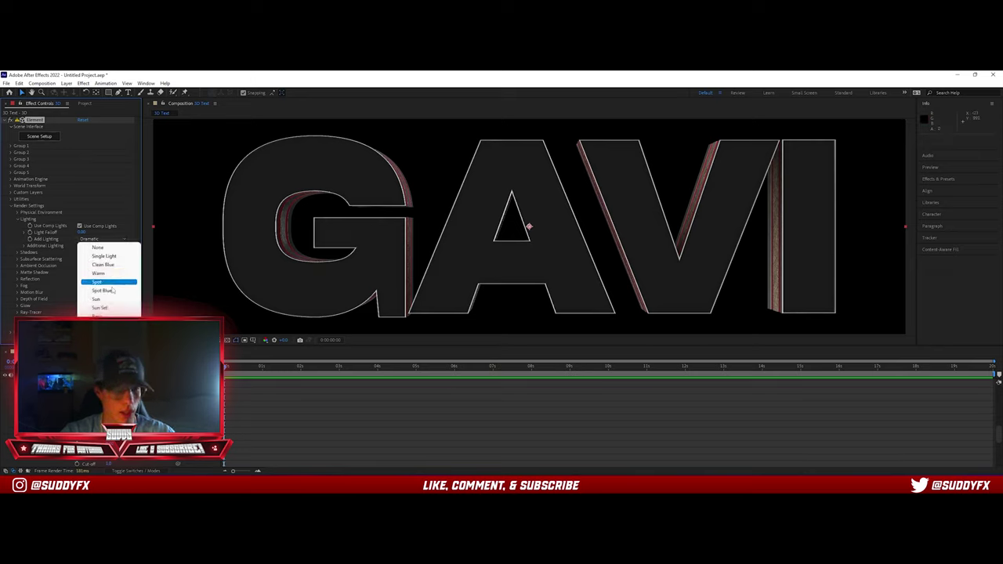
left_click(110, 325)
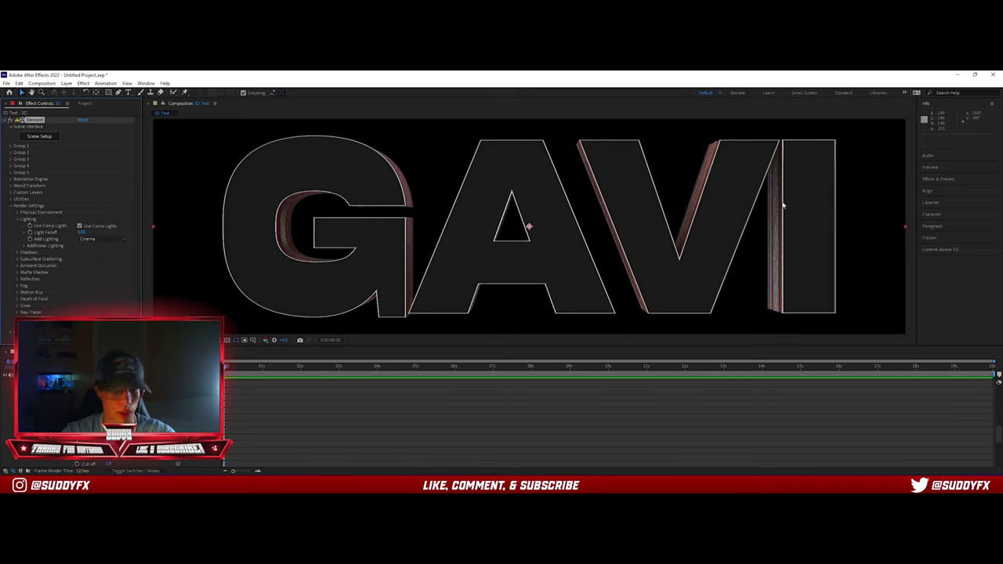
left_click(109, 239)
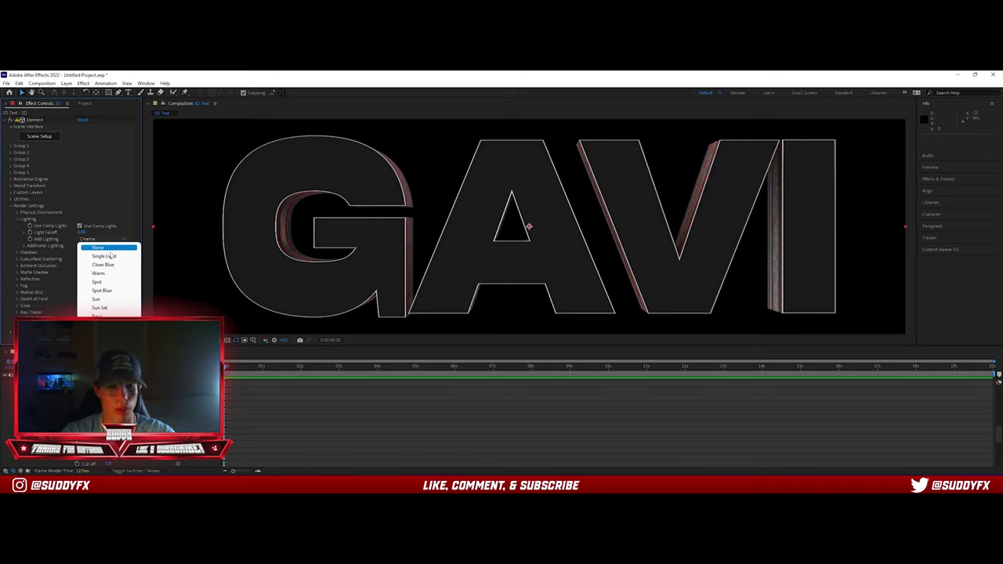
left_click(105, 262)
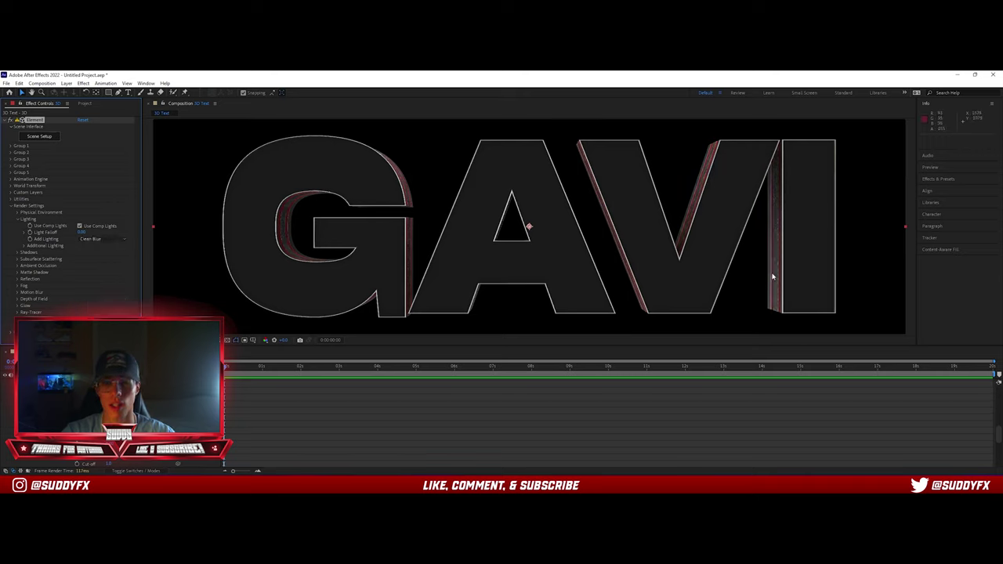
- Choose a different additional lighting preset in place of Clean Blue and collapse the Lighting and Render Settings groups
left_click(106, 239)
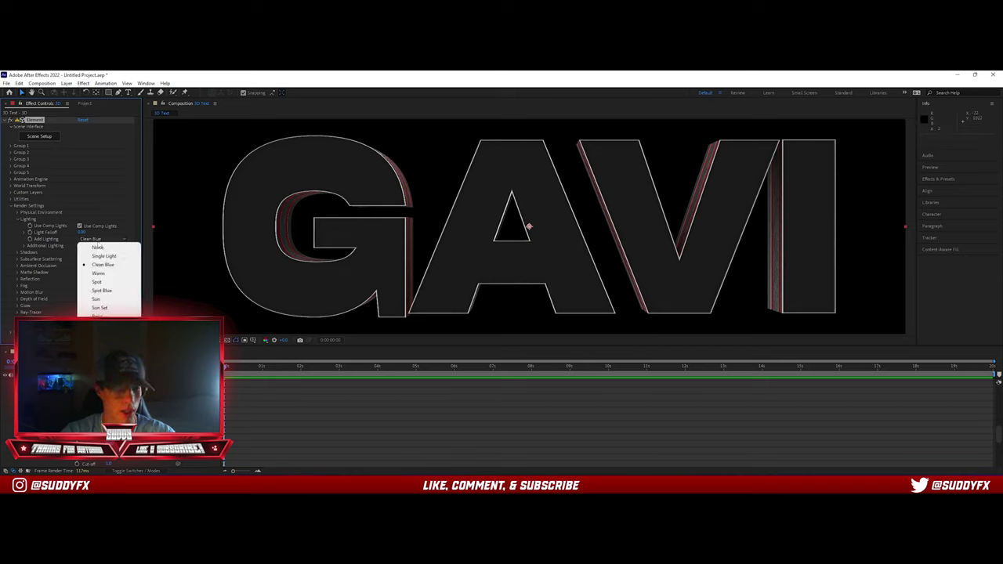
left_click(98, 342)
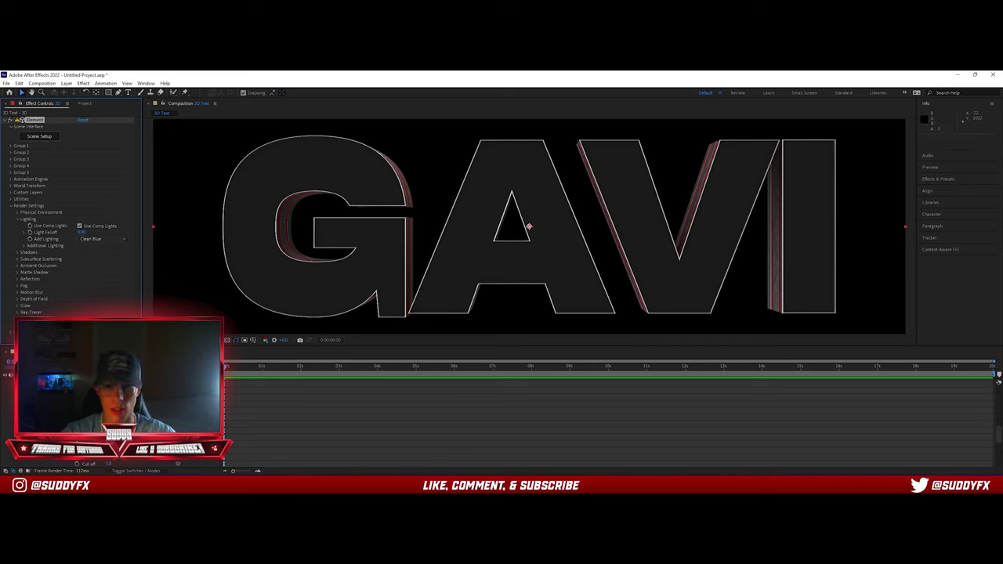
left_click(21, 220)
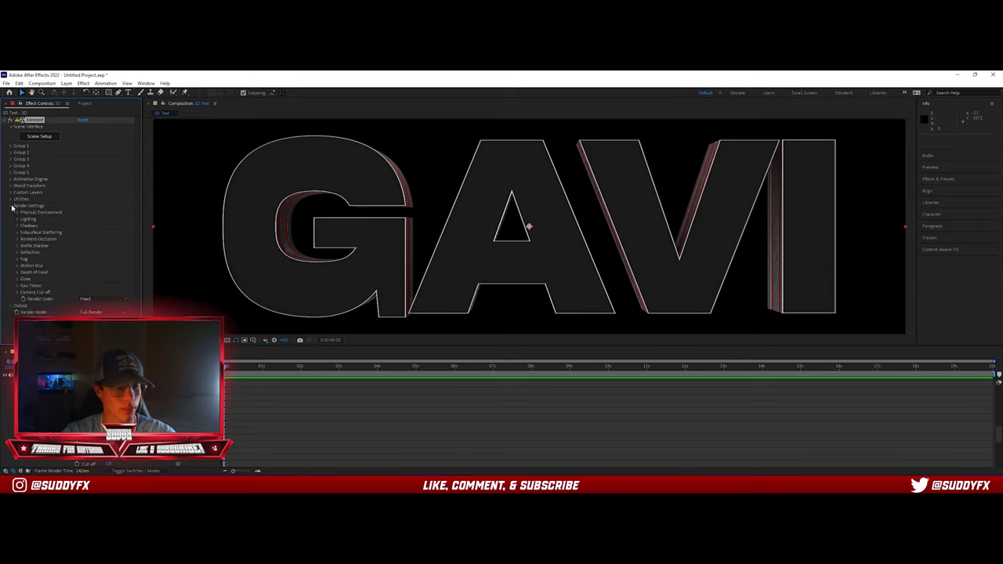
left_click(13, 206)
scroll(609, 423, "up", 3)
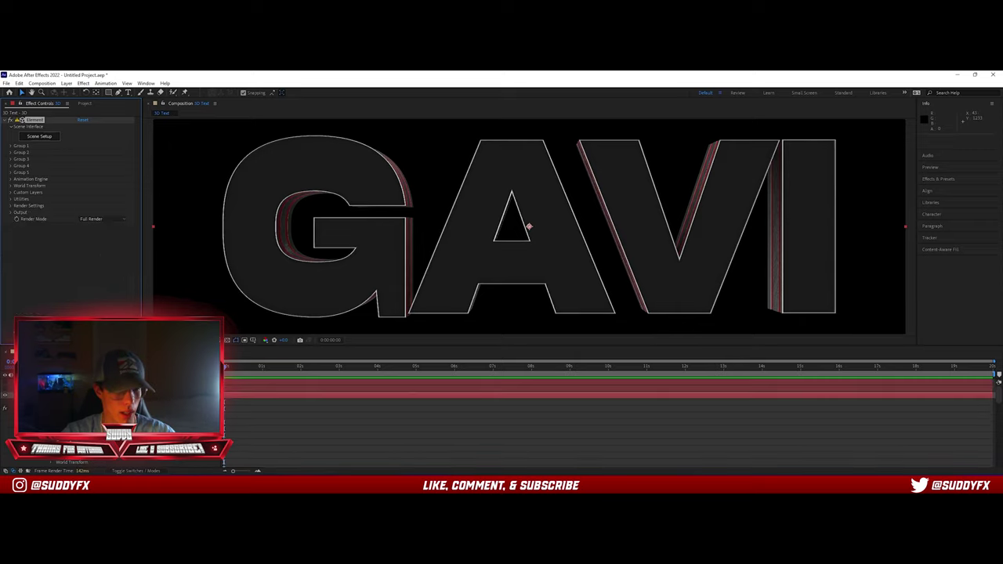
- Collapse the 3D layer's properties, then make the Auto-traced GAVI layer visible and select it
key("u")
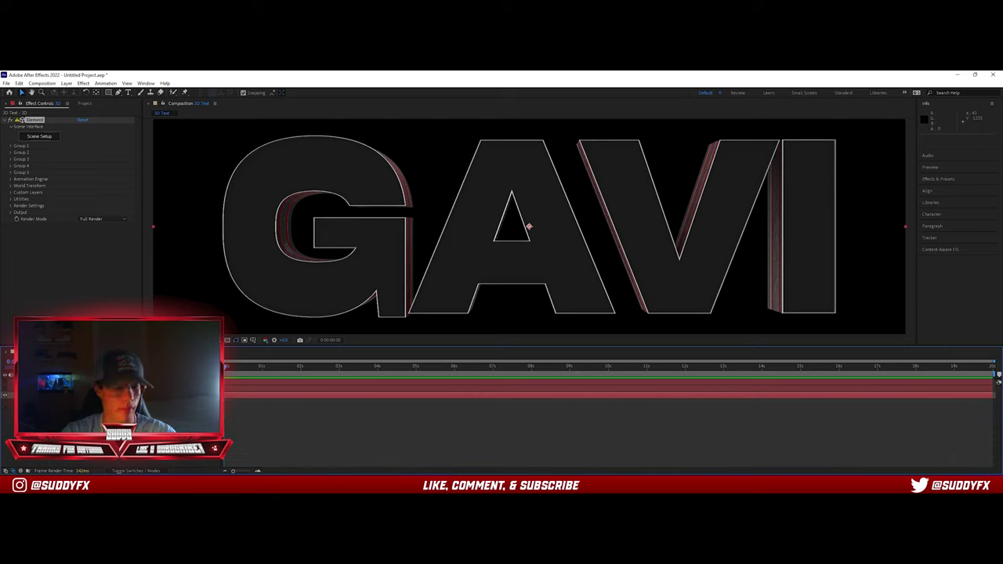
left_click(6, 382)
left_click(62, 382)
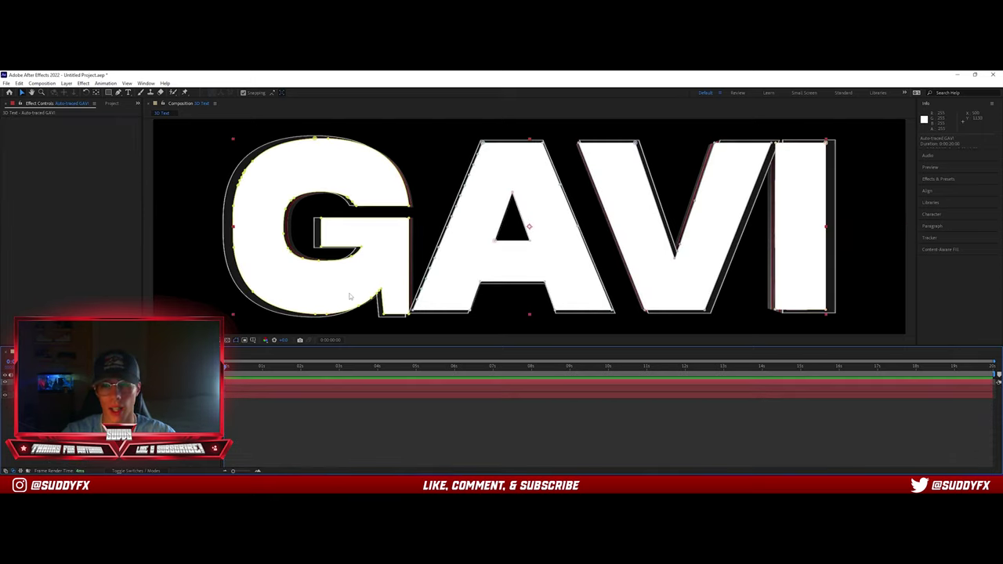
scroll(486, 298, "down", 1)
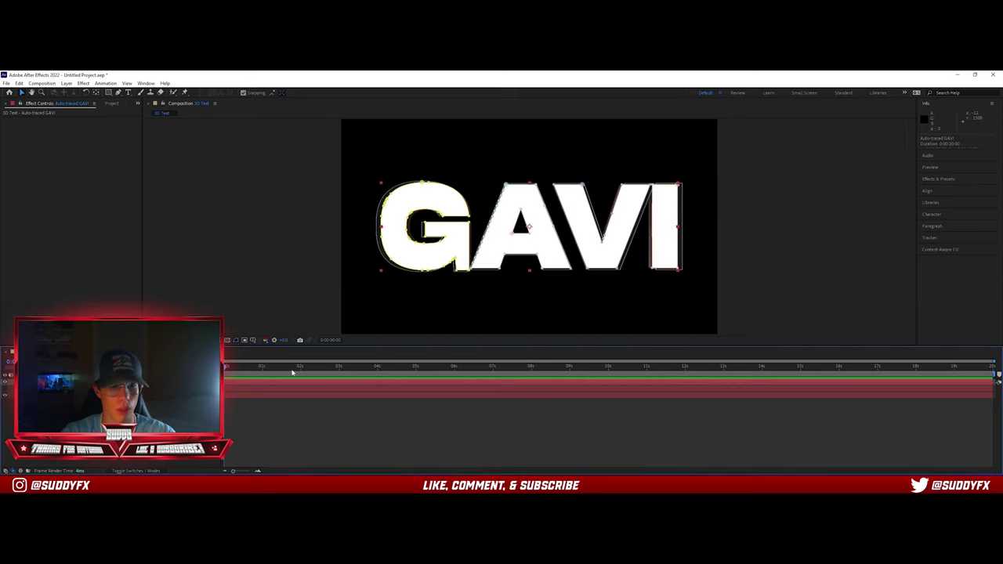
scroll(283, 278, "up", 1)
scroll(283, 263, "down", 1)
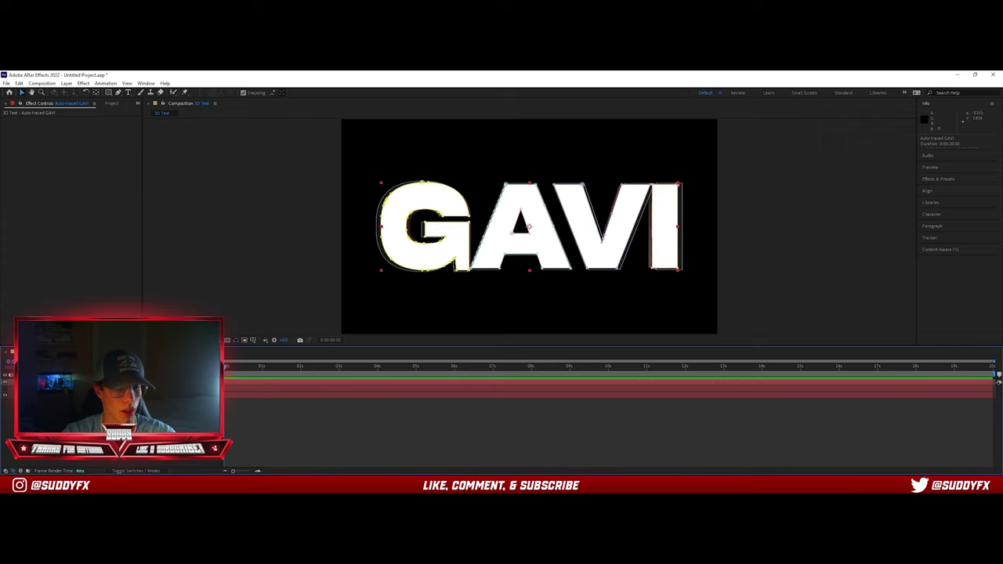
- Add a two-node camera to the composition using the 50mm preset
left_click(133, 405)
right_click(133, 404)
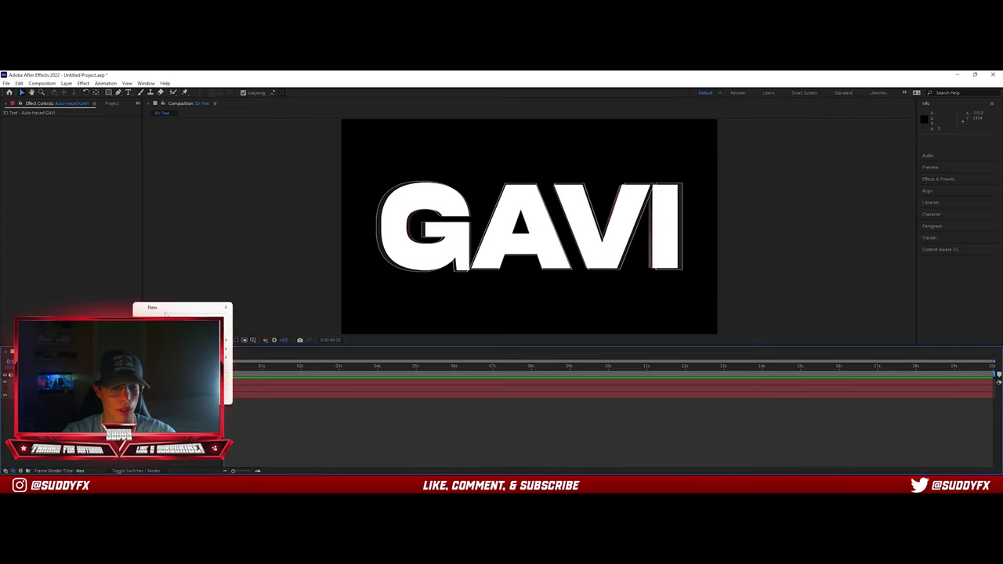
mouse_move(165, 312)
left_click(252, 346)
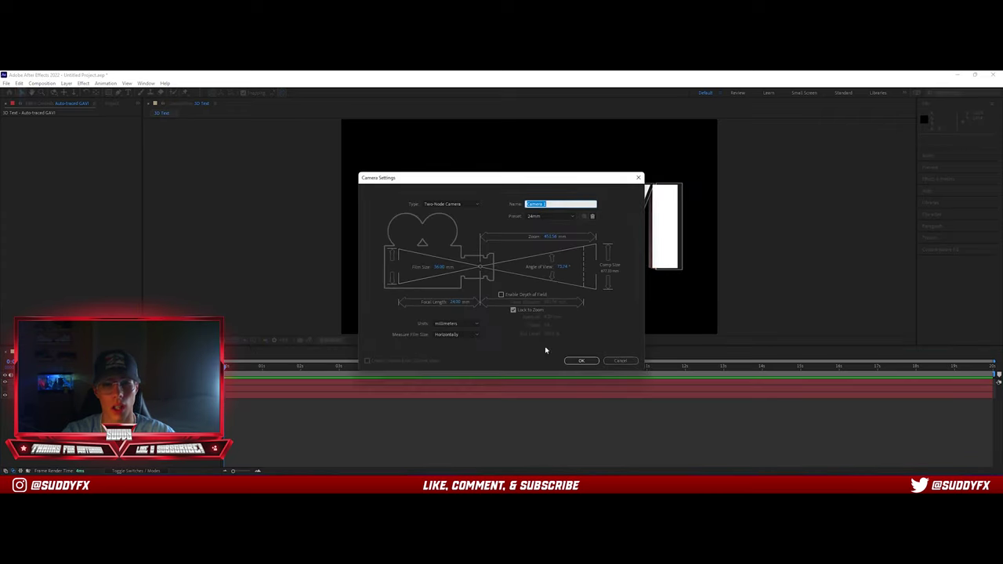
left_click(556, 217)
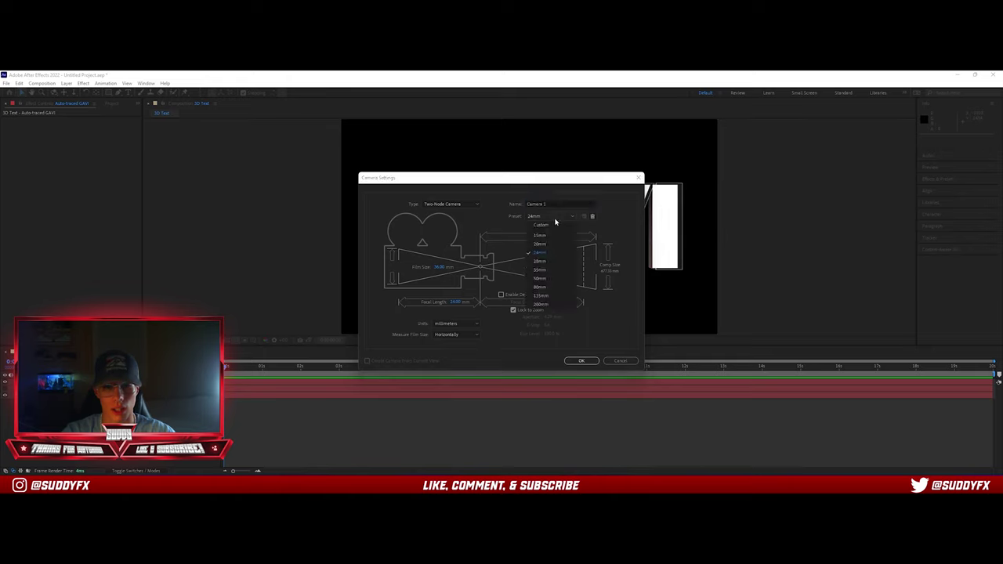
left_click(540, 279)
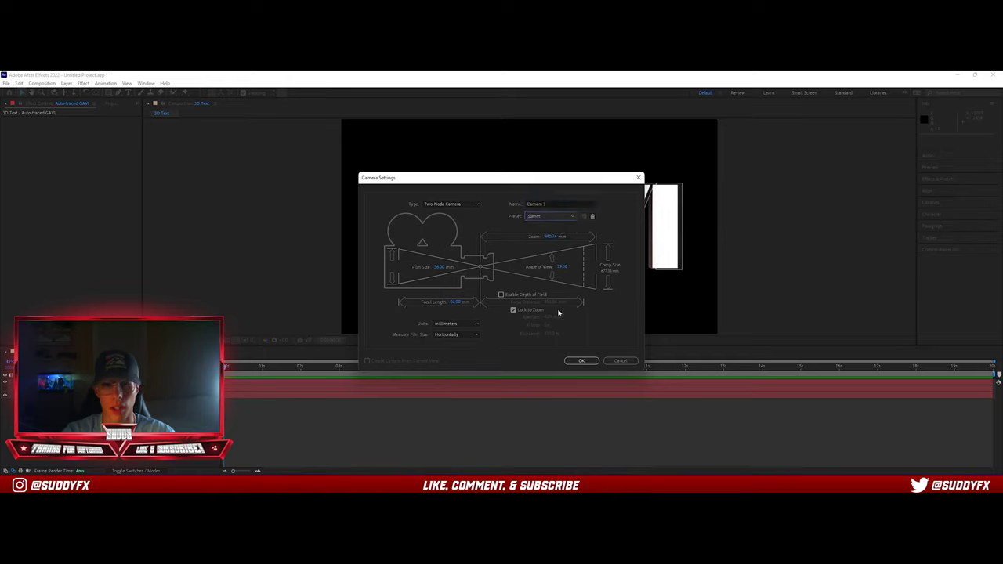
left_click(581, 361)
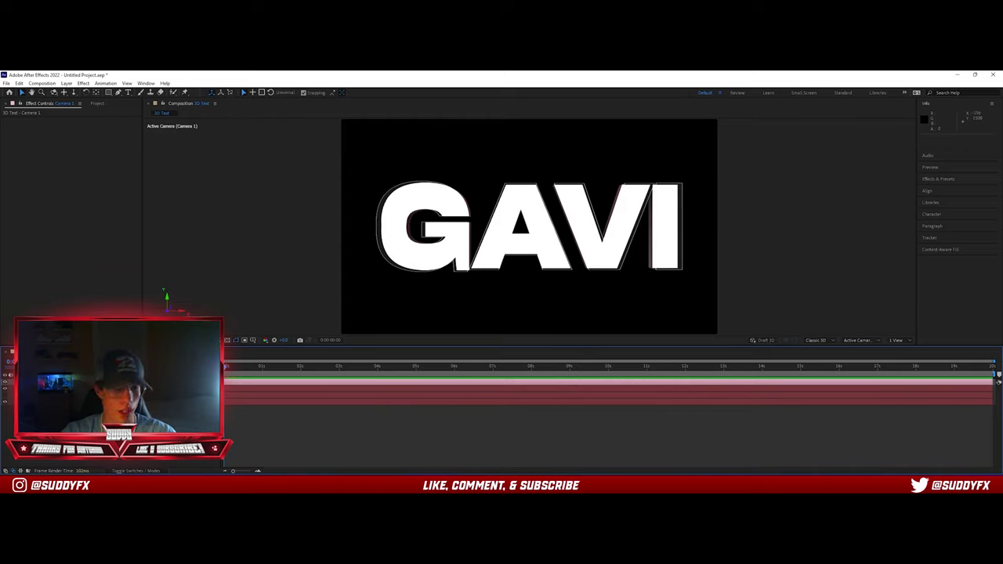
- Turn the Auto-traced GAVI layer into a 3D layer
left_click(118, 389)
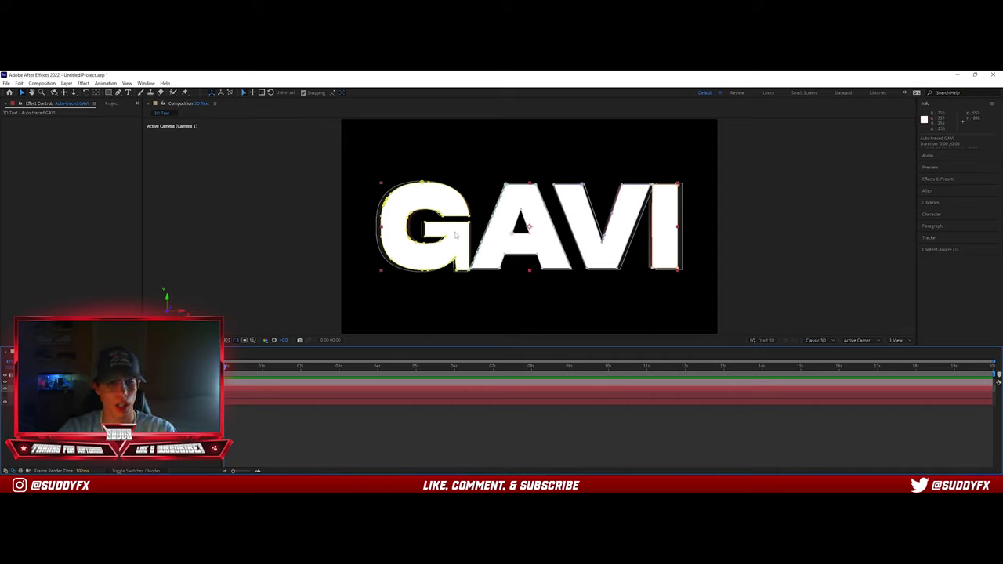
left_click(84, 83)
left_click(118, 203)
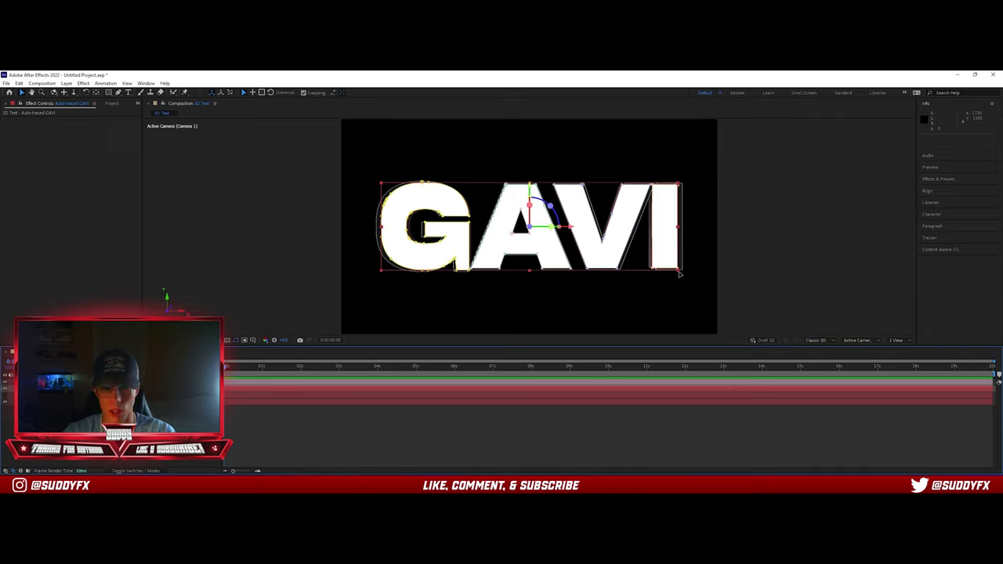
- Try to enlarge the Auto-traced GAVI layer from its lower corner beside the I, undoing the mask path edits
left_click_drag(679, 271, 683, 272)
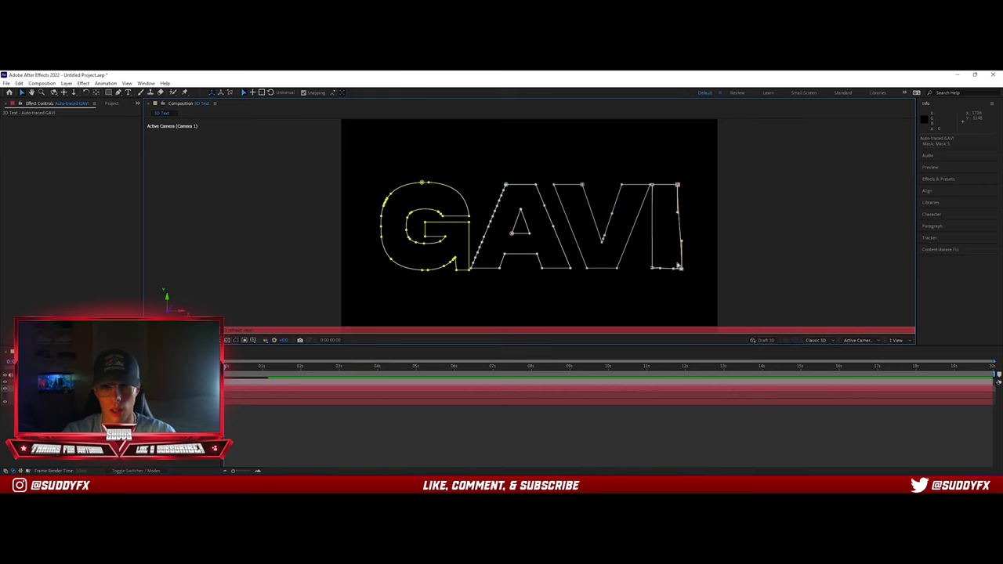
key("ctrl+z")
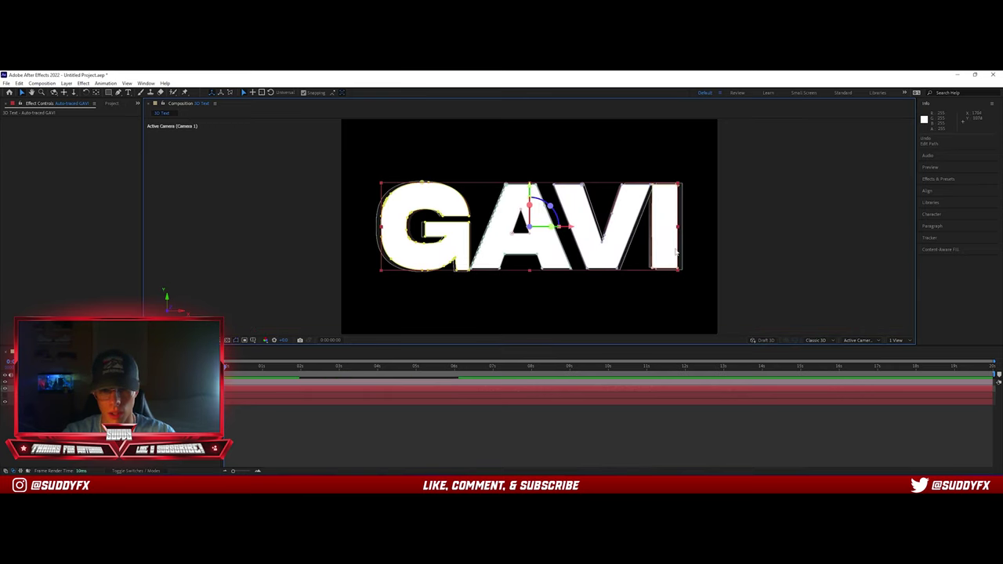
left_click(680, 273)
key("ctrl+z")
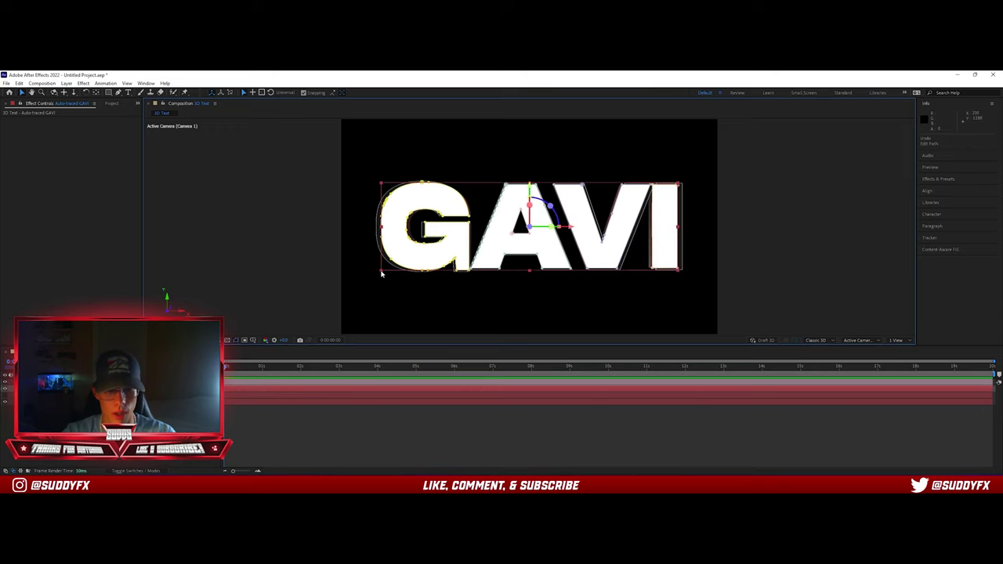
- Scale the Auto-traced GAVI layer to about 103% so it covers the front faces of the 3D letters, and deselect it
left_click_drag(381, 271, 377, 272)
key("Caps_Lock")
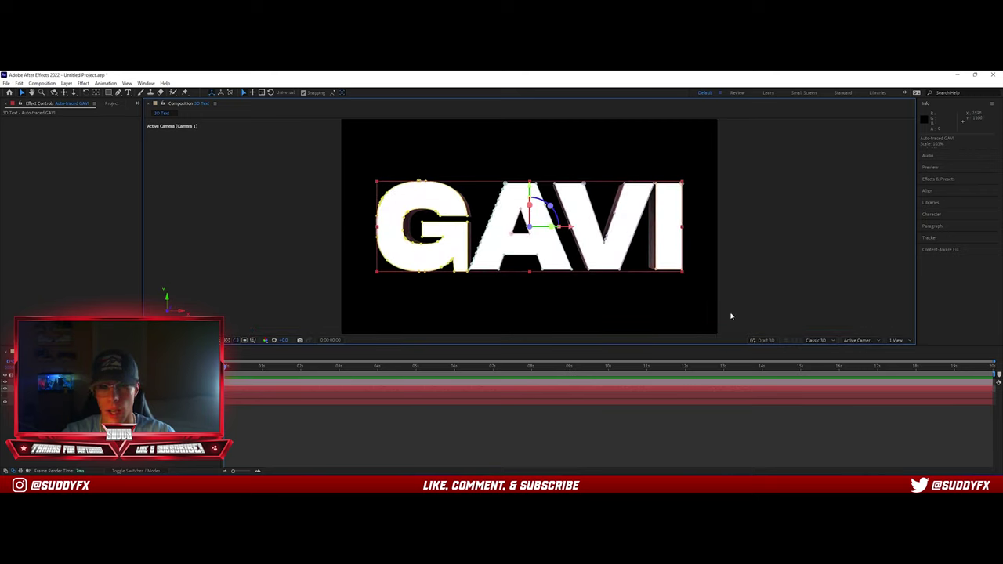
left_click(710, 309)
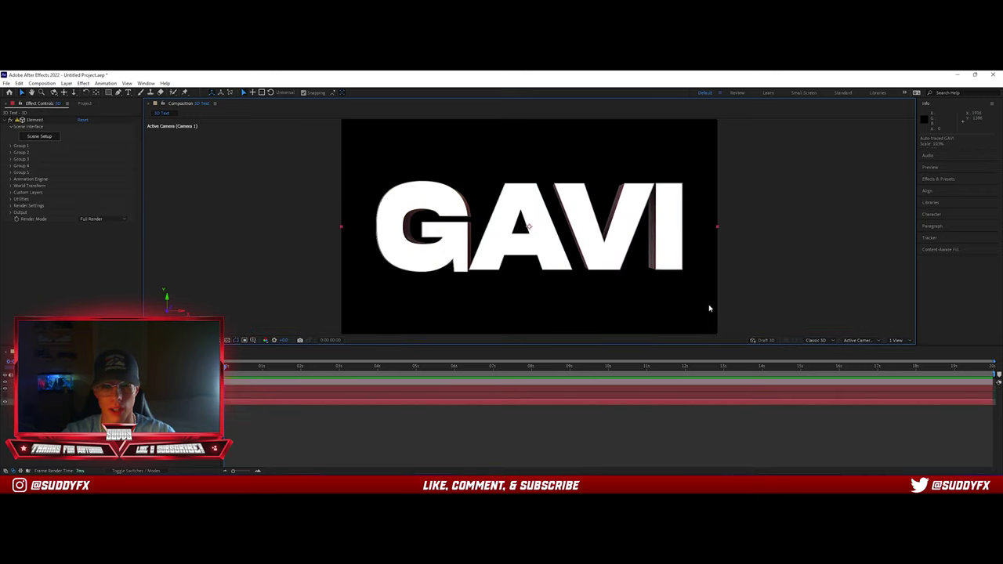
- In the Left view, move the Auto-traced GAVI layer forward to a Z position of about -72, near the letters' front face
left_click(860, 340)
left_click(863, 244)
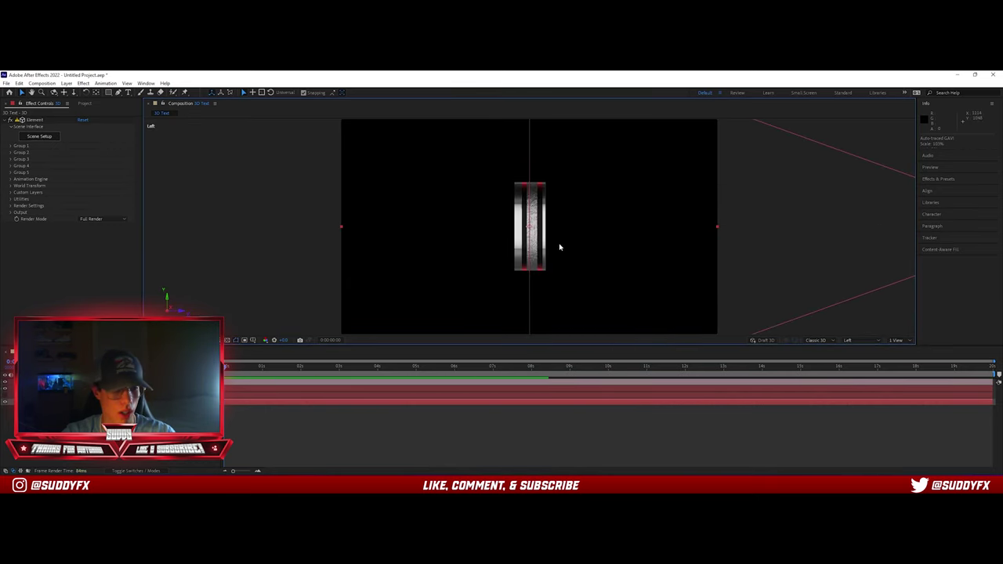
left_click(286, 389)
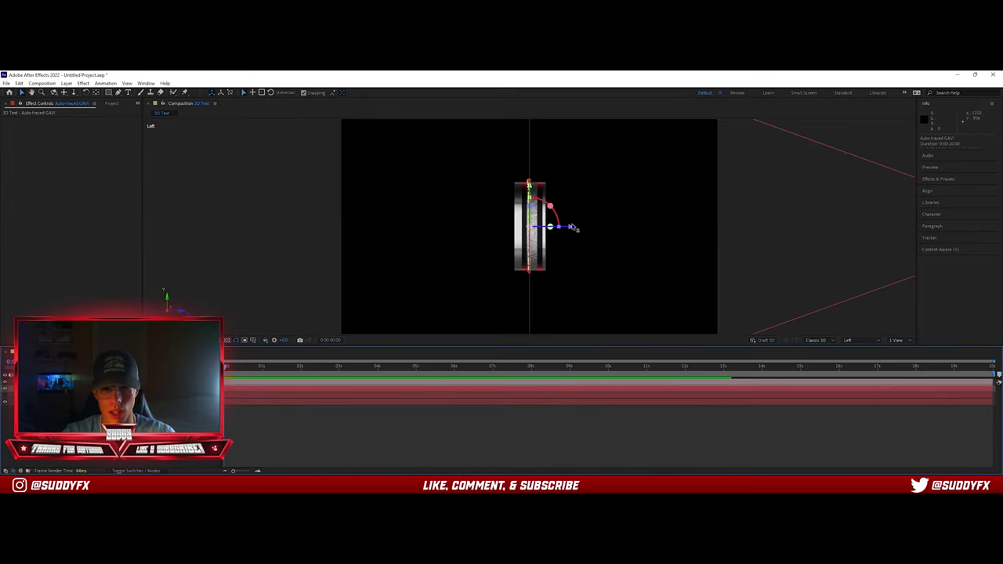
left_click_drag(569, 226, 586, 229)
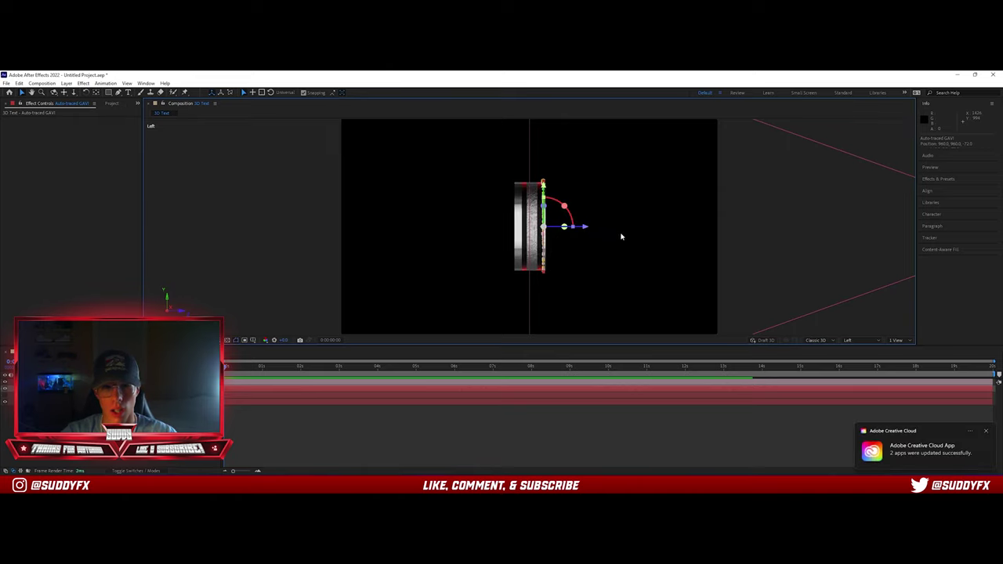
left_click(612, 238)
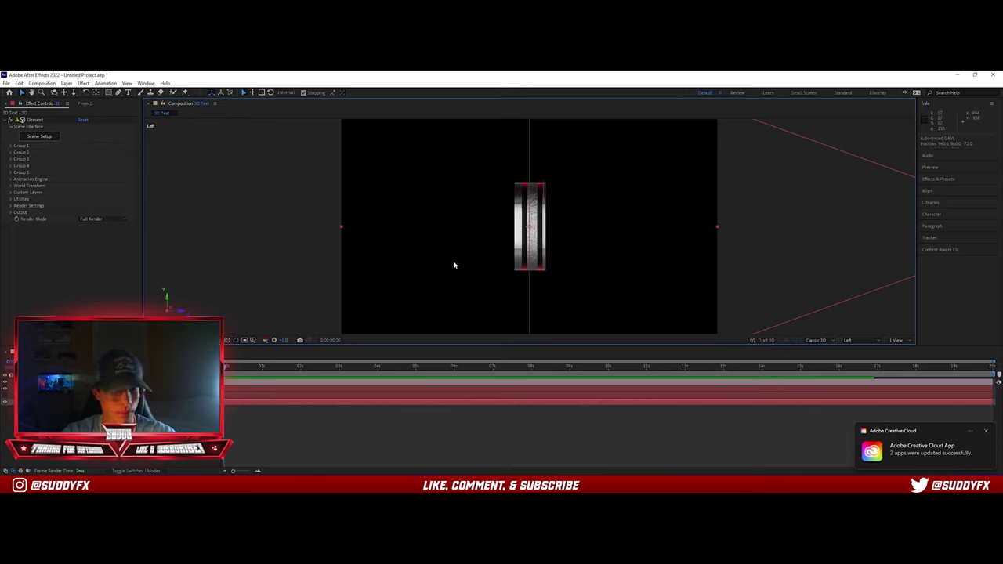
- In the Left view, move the Auto-traced GAVI layer to a Z position of about -74, and check the fit through the active camera
left_click(78, 388)
left_click_drag(584, 228, 585, 228)
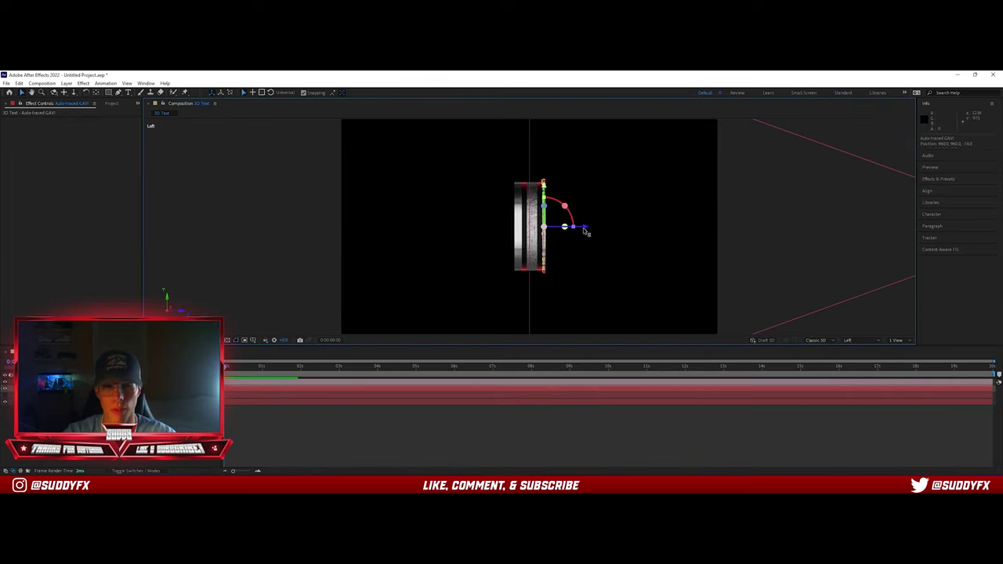
left_click(614, 245)
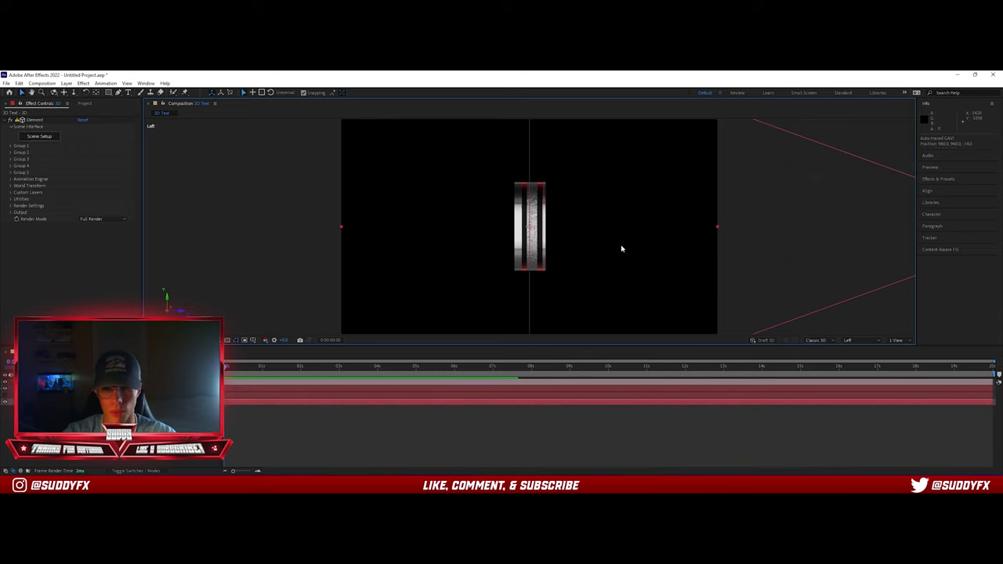
left_click(865, 340)
left_click(854, 208)
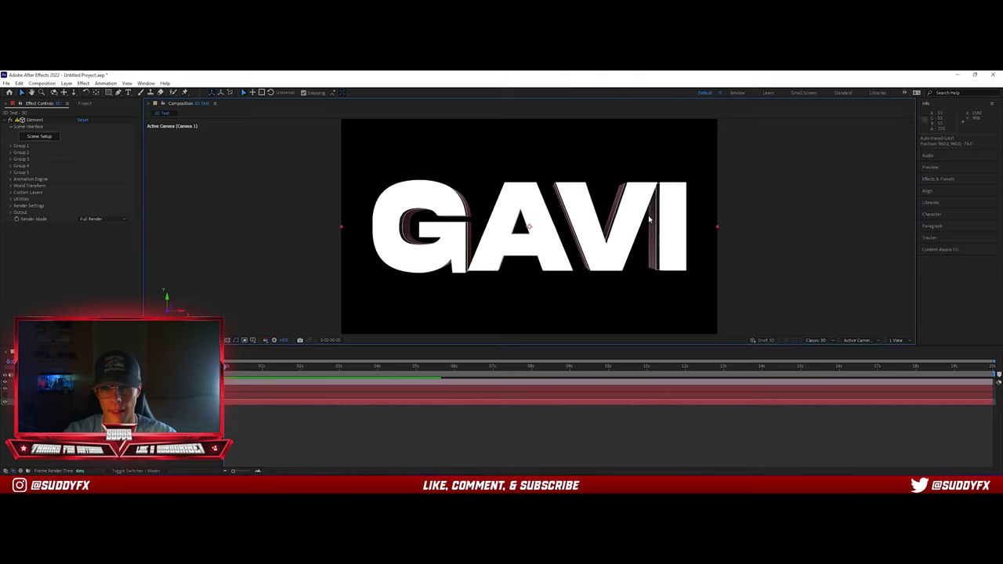
- In the Left view, move the Auto-traced GAVI layer slightly back toward the letters along Z, and return to the active camera view
left_click(853, 341)
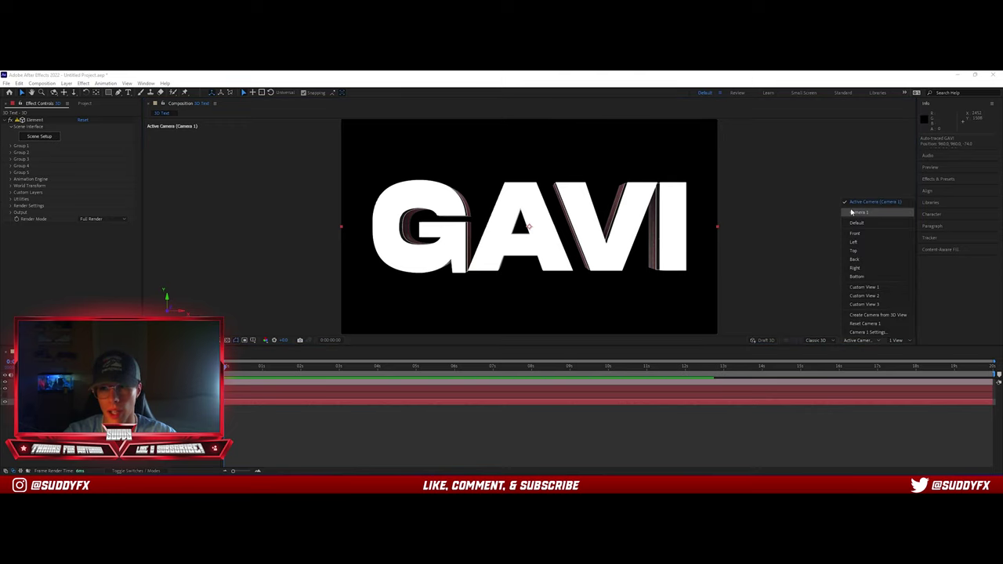
left_click(854, 234)
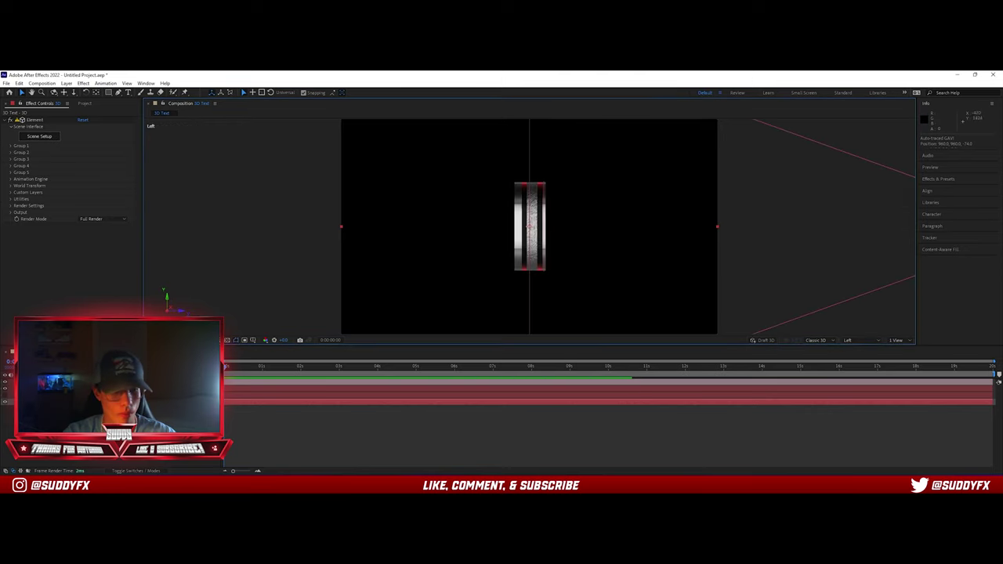
left_click(118, 389)
left_click_drag(586, 228, 578, 227)
left_click(848, 340)
left_click(862, 202)
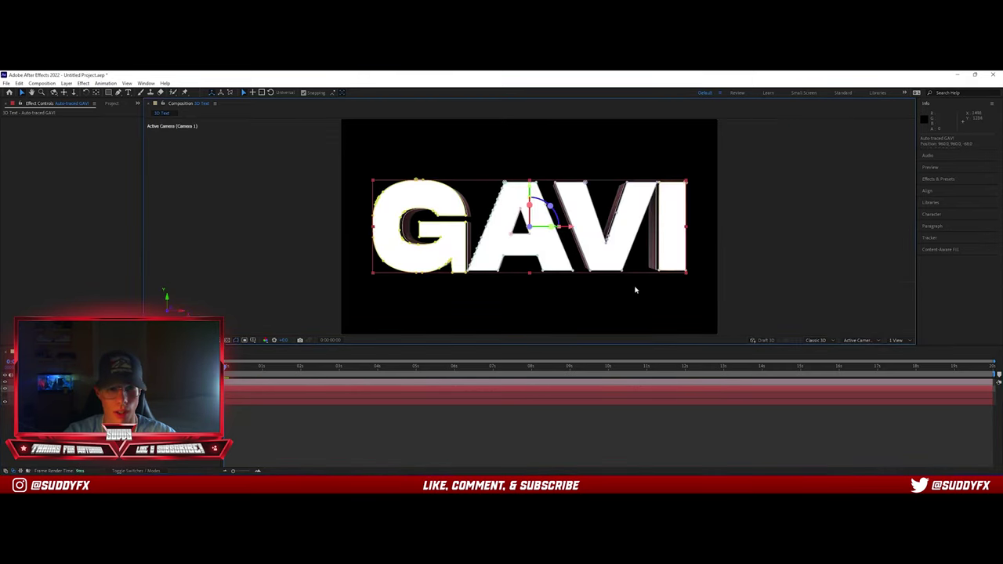
- Scale the Auto-traced GAVI layer down to about 101% to fit the letters' front faces, undoing the stray mask edit, and deselect it
left_click(376, 252)
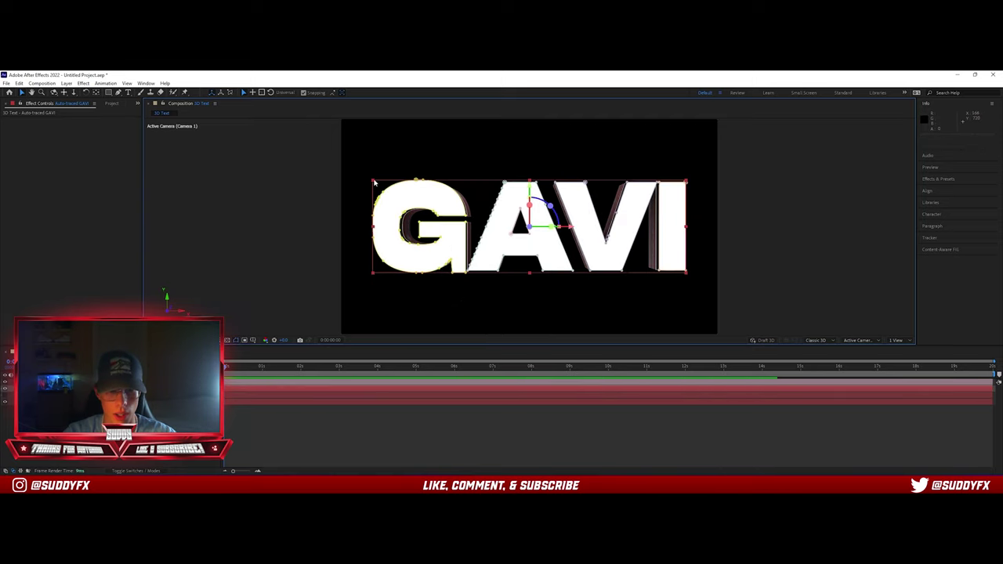
left_click_drag(374, 181, 377, 184)
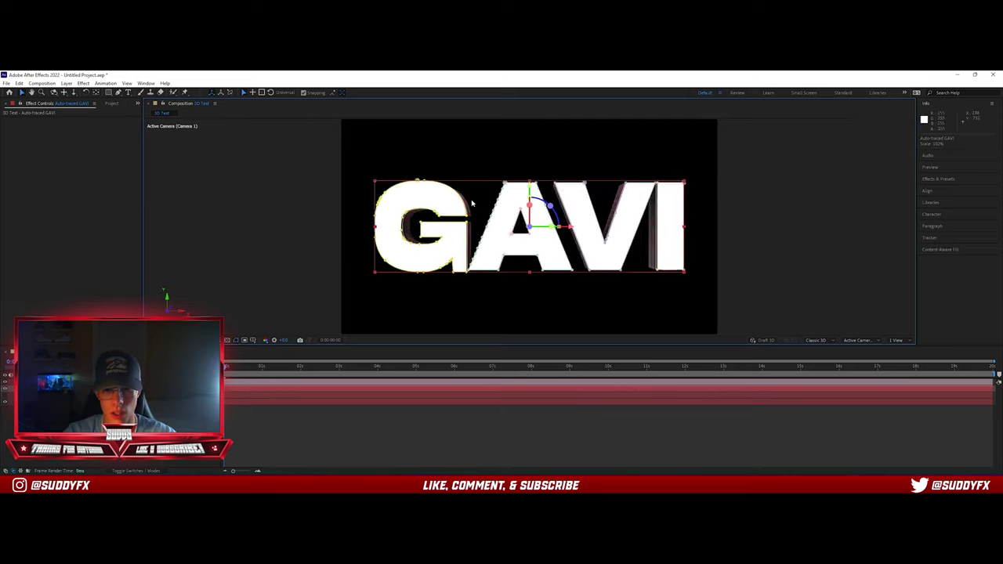
left_click(744, 256)
left_click(676, 237)
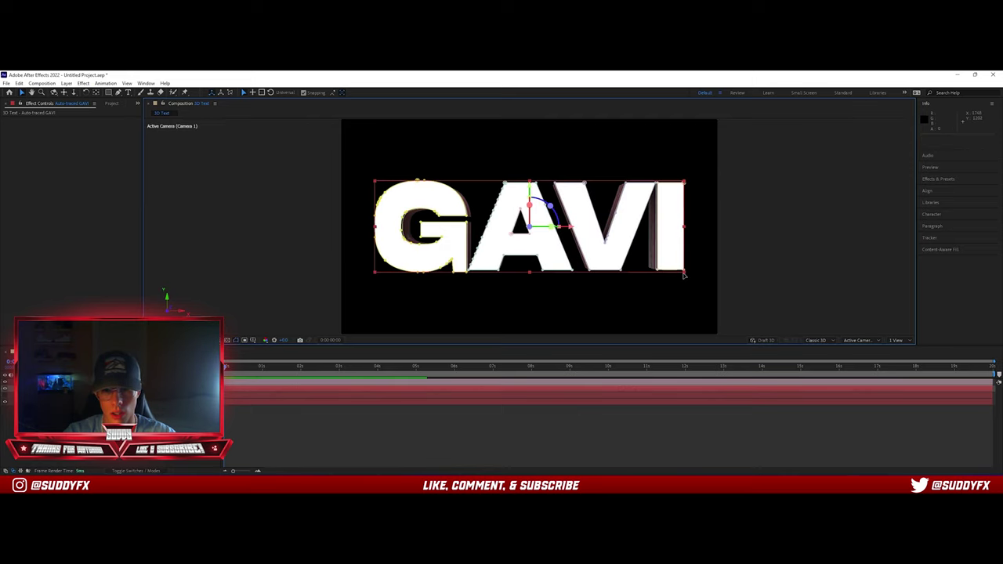
left_click_drag(683, 273, 681, 272)
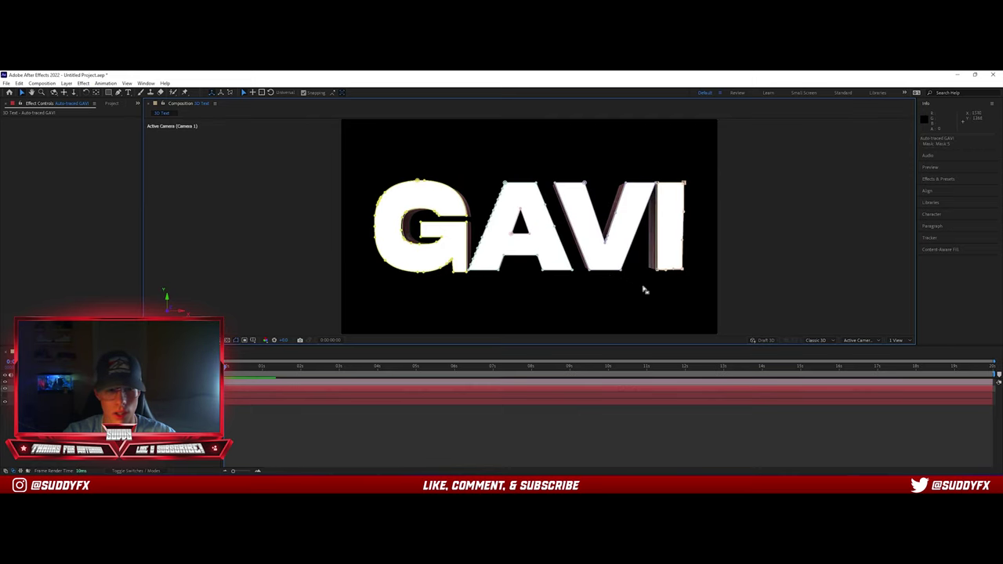
key("ctrl+z")
left_click_drag(375, 181, 377, 183)
left_click(582, 301)
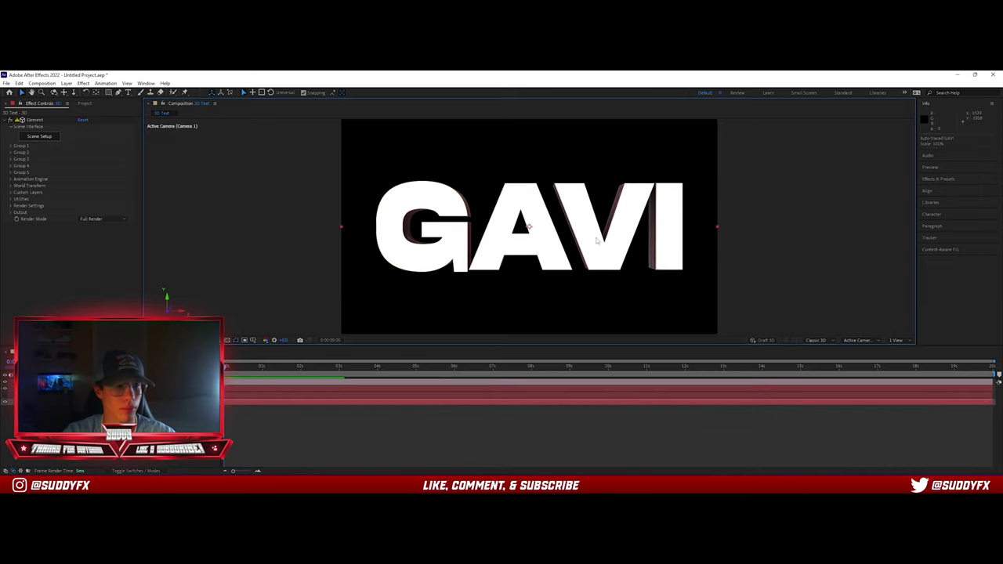
- Apply the Video Copilot Saber effect to the Auto-traced GAVI layer
left_click(78, 388)
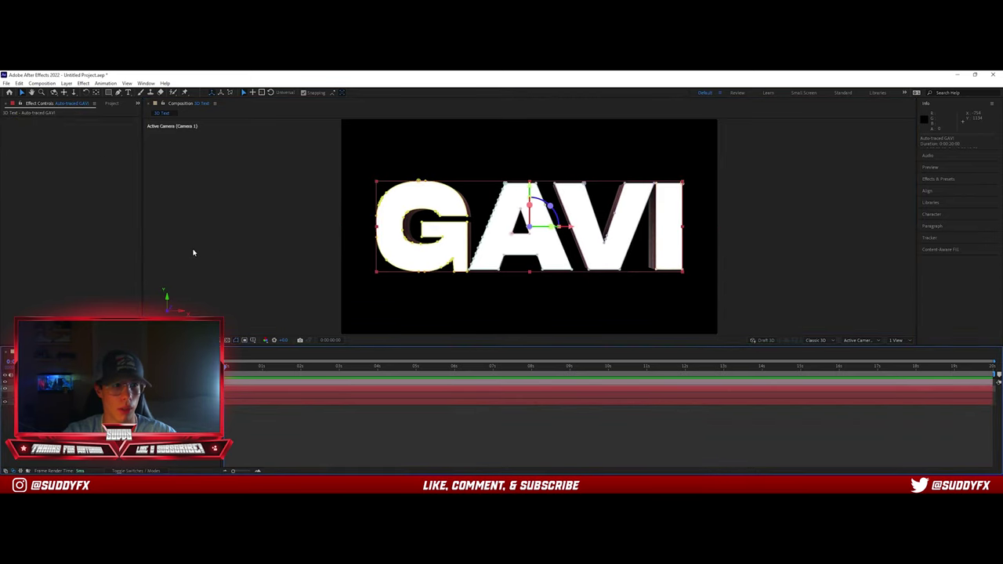
left_click(67, 83)
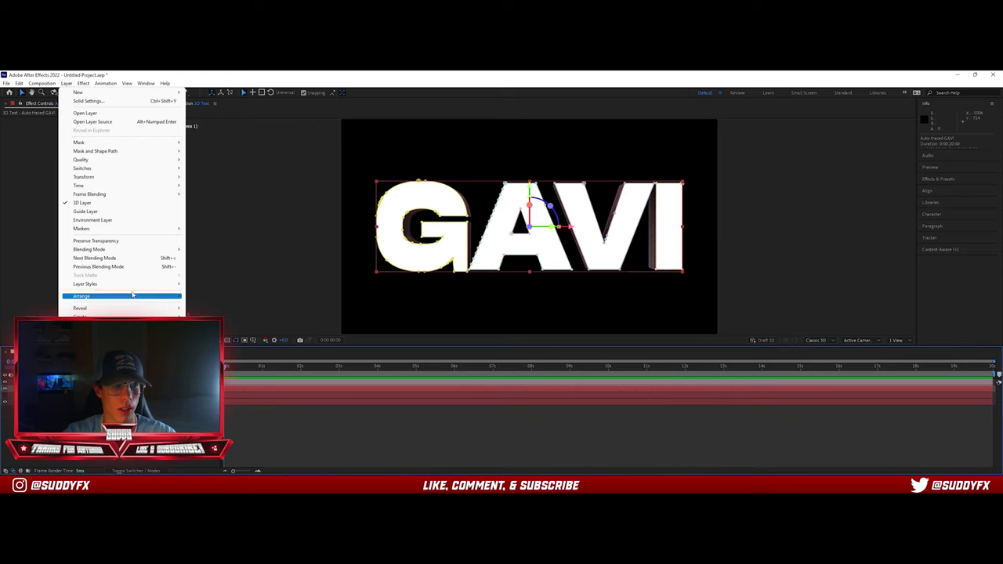
mouse_move(83, 83)
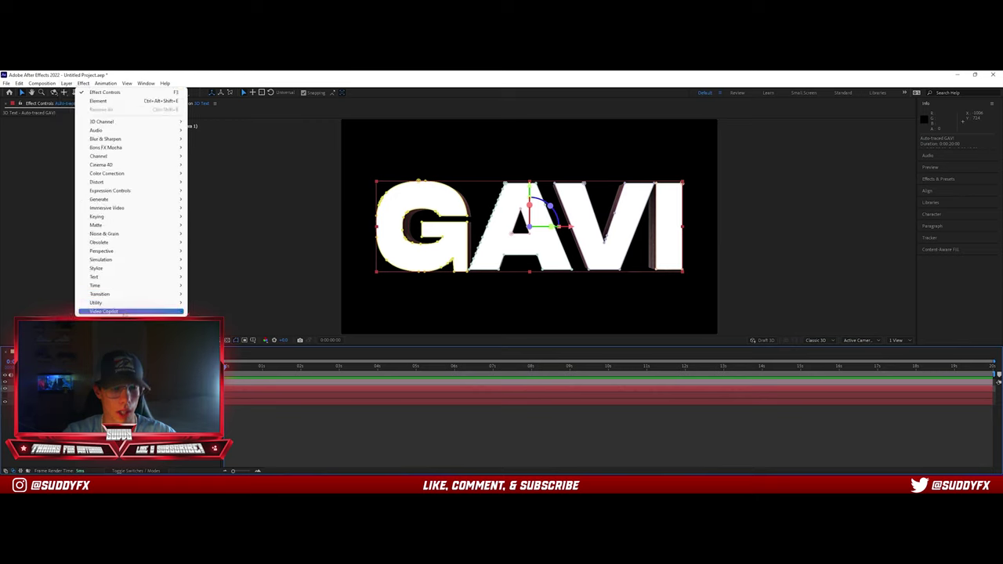
mouse_move(104, 311)
left_click(211, 320)
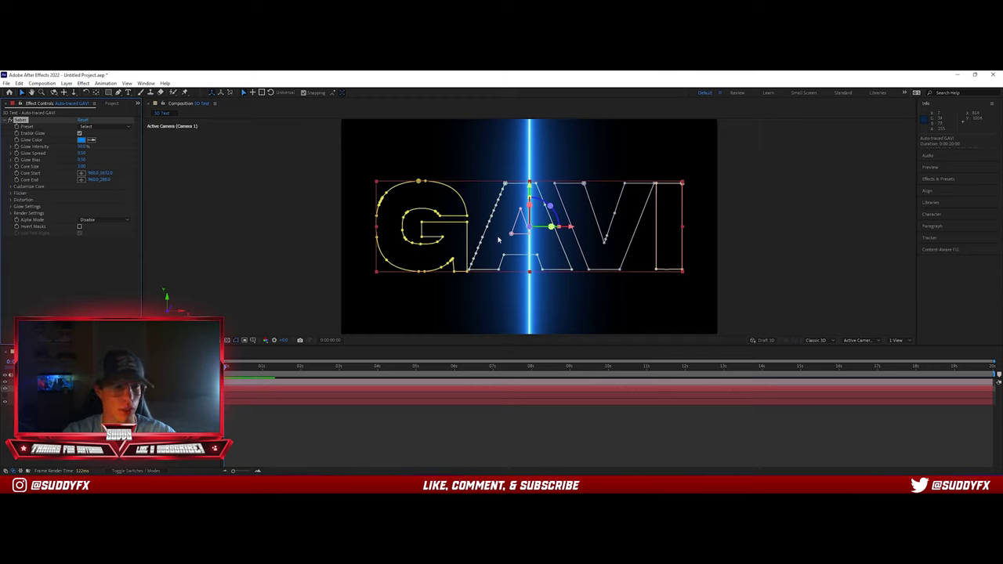
- Set Saber's glow color to FF0000
left_click(80, 141)
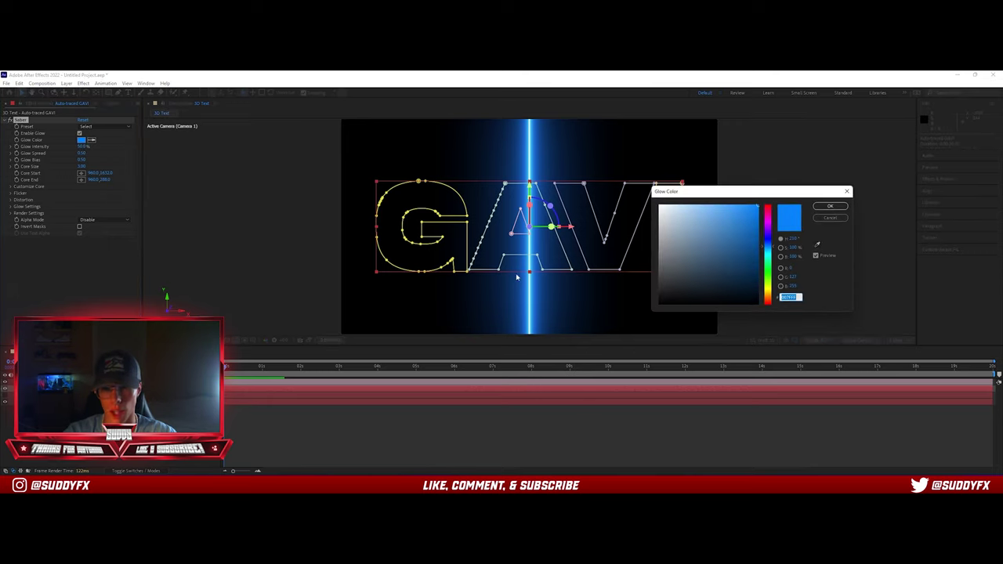
type("FF0000")
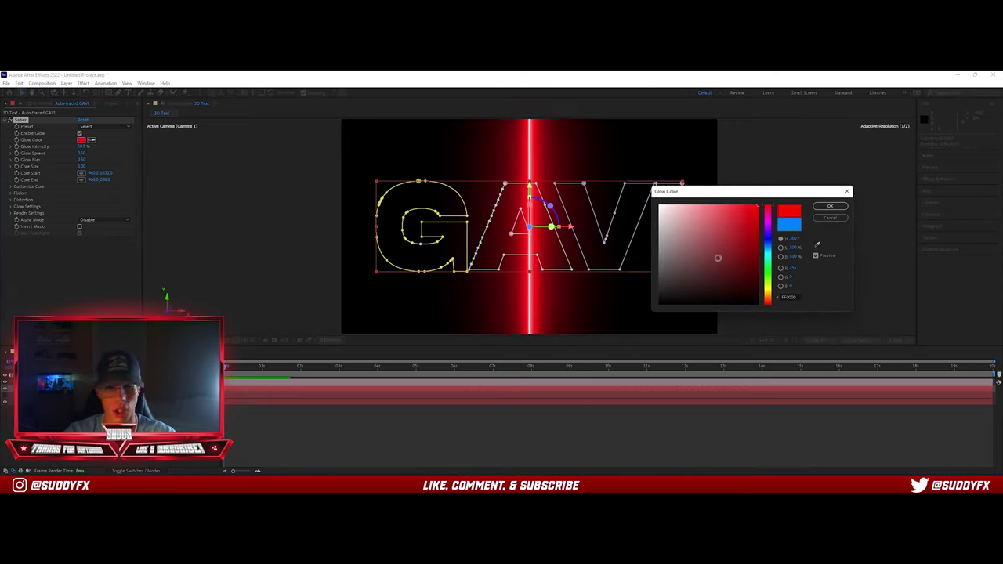
left_click(830, 207)
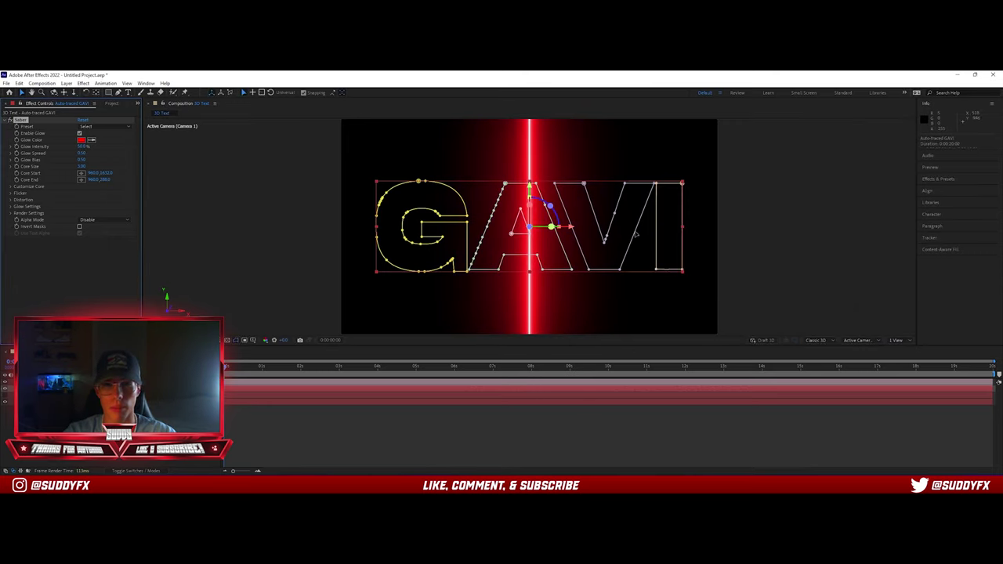
- Apply Saber's Arc Reactor preset and change its glow color to red
left_click(101, 127)
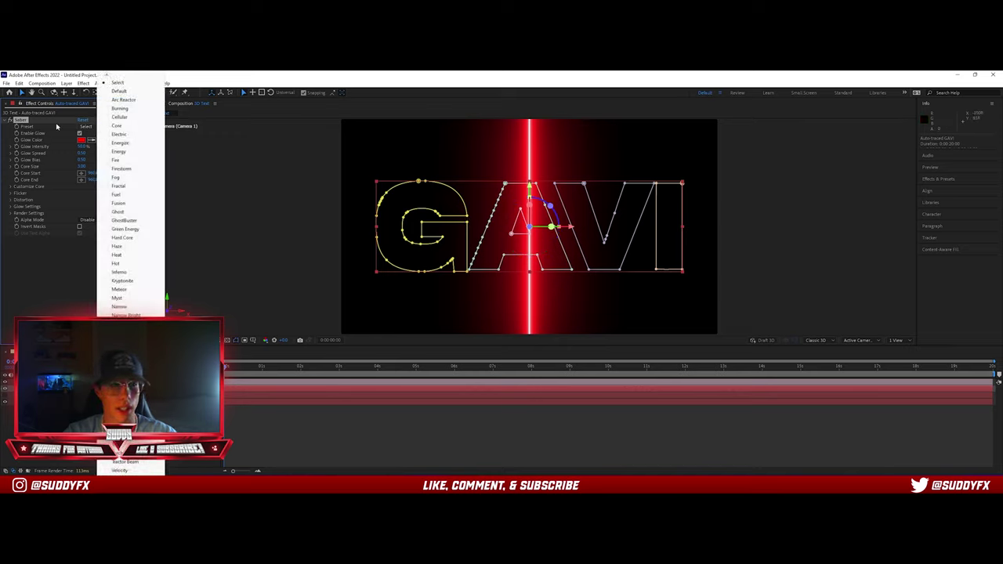
left_click(122, 100)
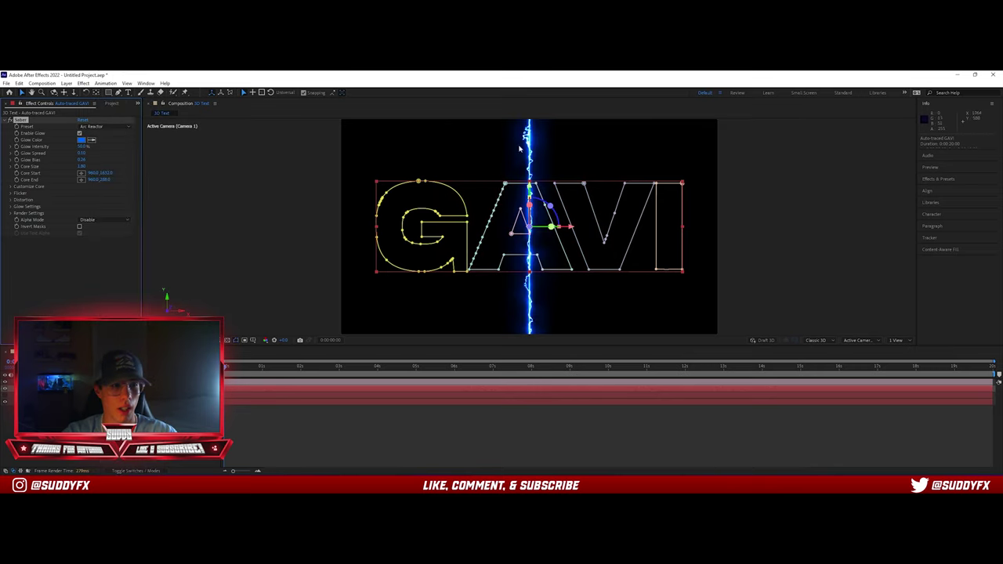
left_click(82, 141)
left_click(737, 242)
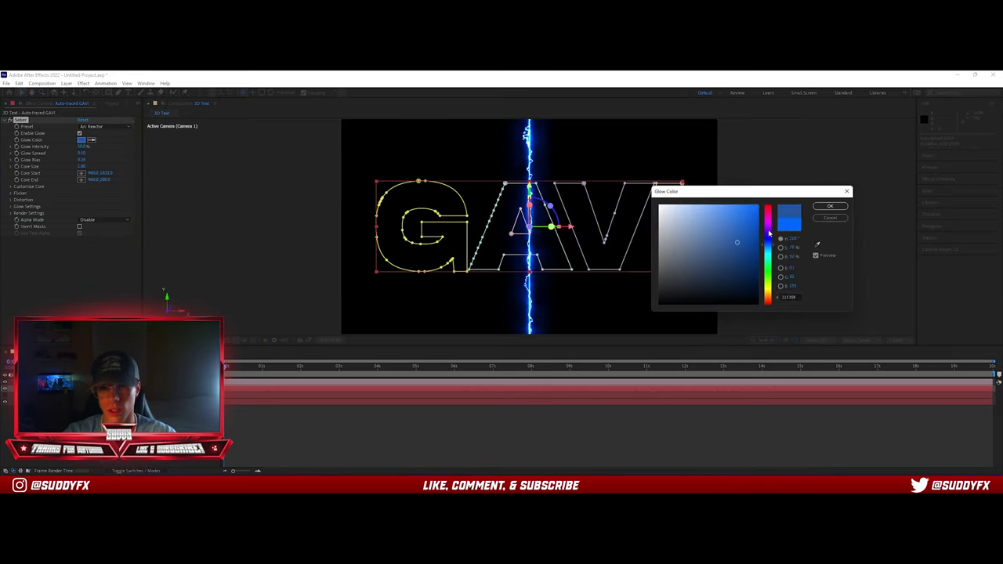
left_click_drag(769, 234, 773, 194)
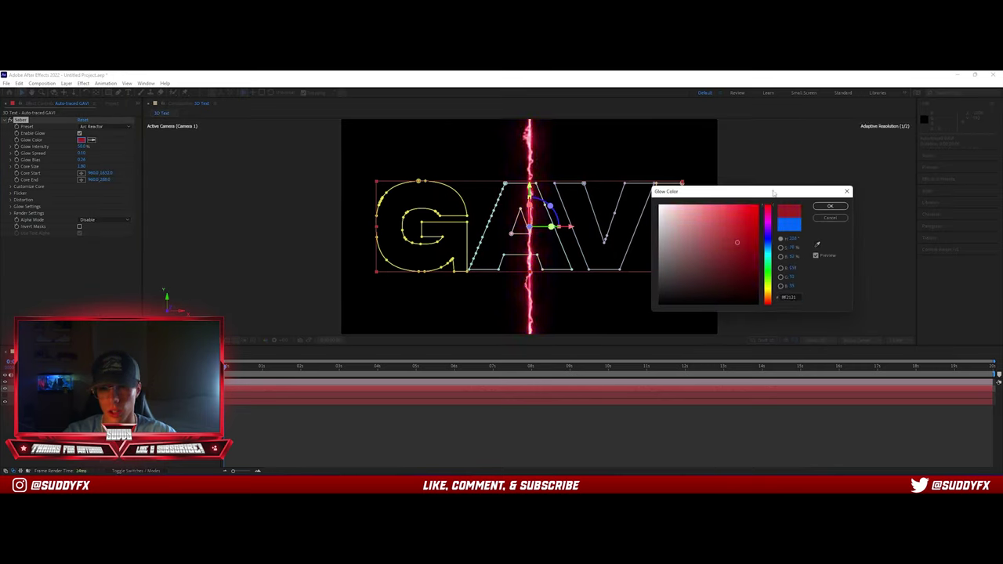
left_click(830, 206)
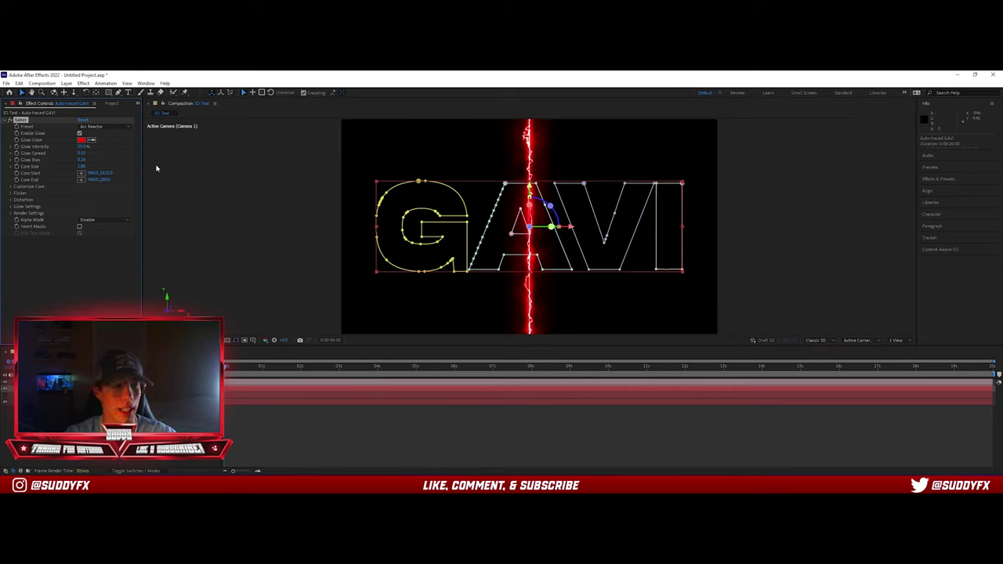
- Set Saber's alpha mode to Enable Masks and its composite setting to Transparent
left_click(102, 220)
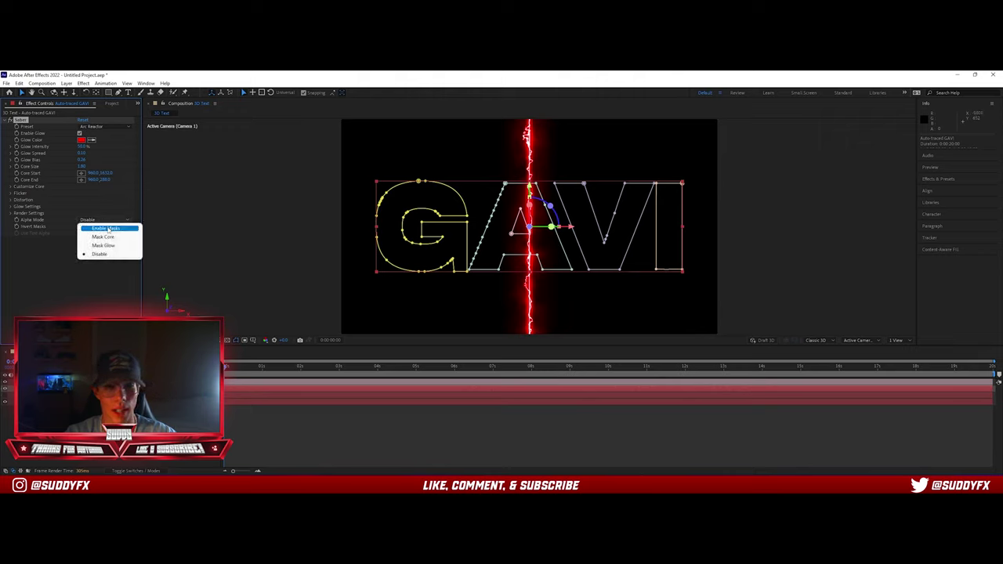
left_click(109, 228)
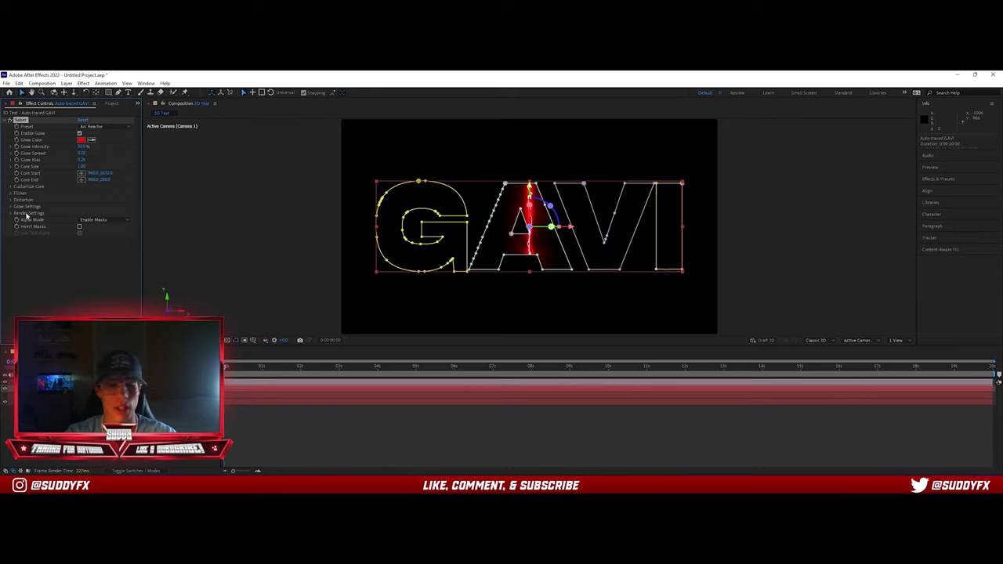
left_click(10, 214)
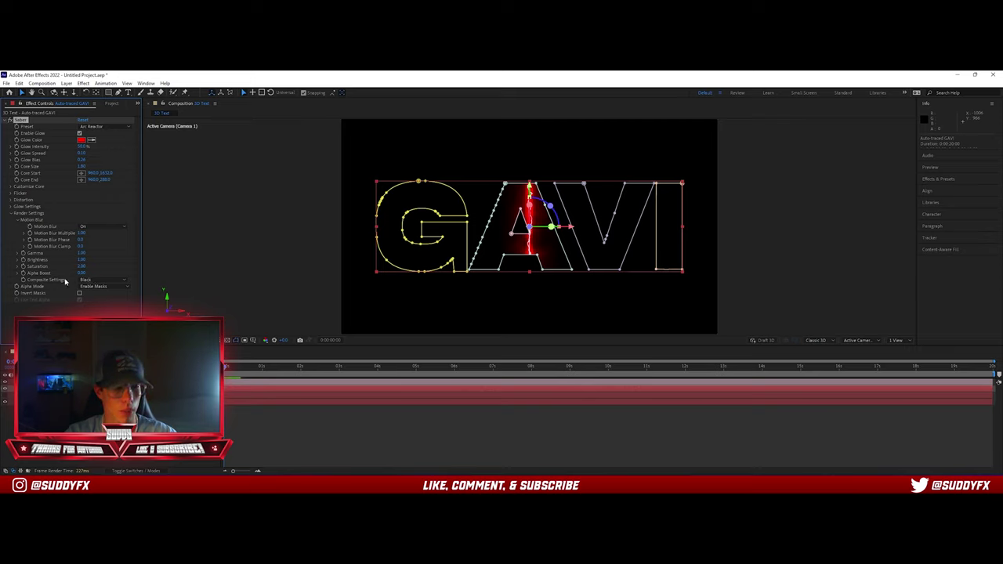
left_click(93, 282)
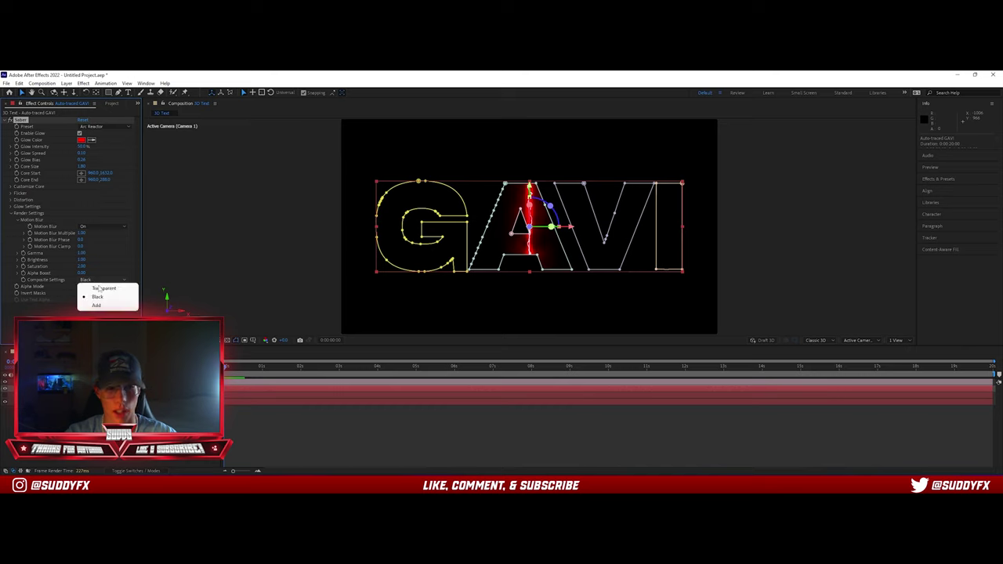
left_click(102, 290)
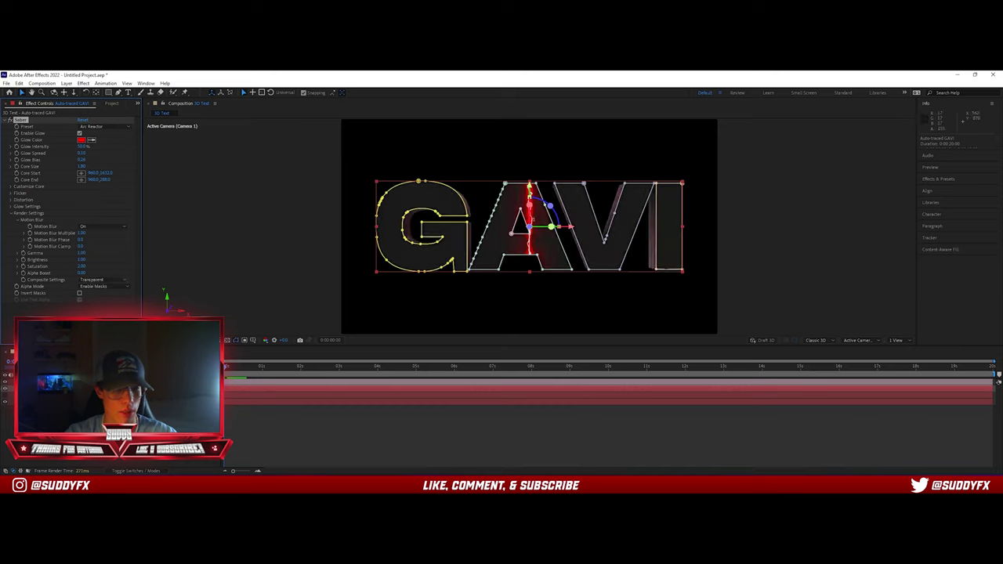
left_click(11, 213)
- Set Saber's core type to Layer Masks so the glow follows the letter outlines, and deselect the layer
left_click(11, 206)
left_click(11, 206)
left_click(11, 186)
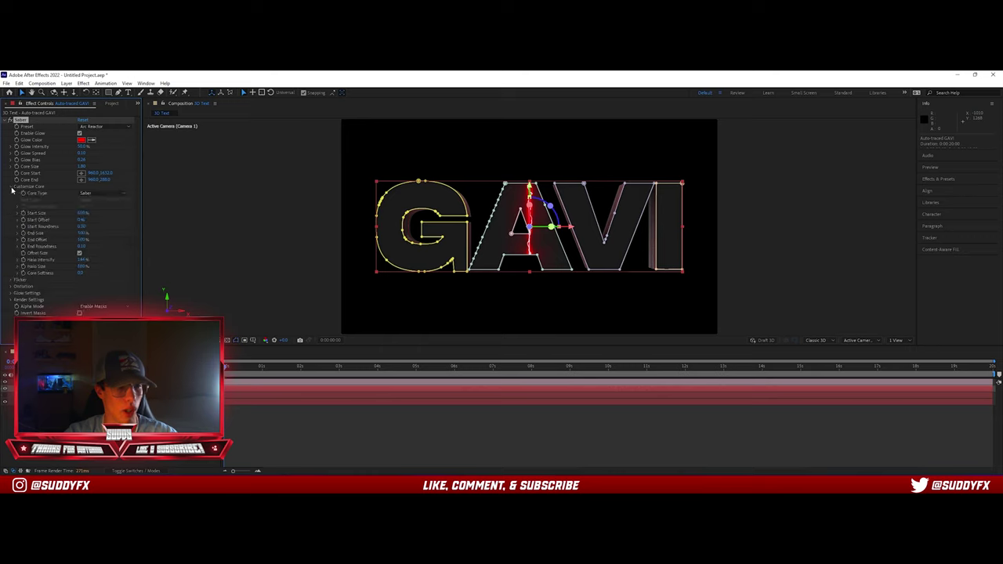
left_click(118, 194)
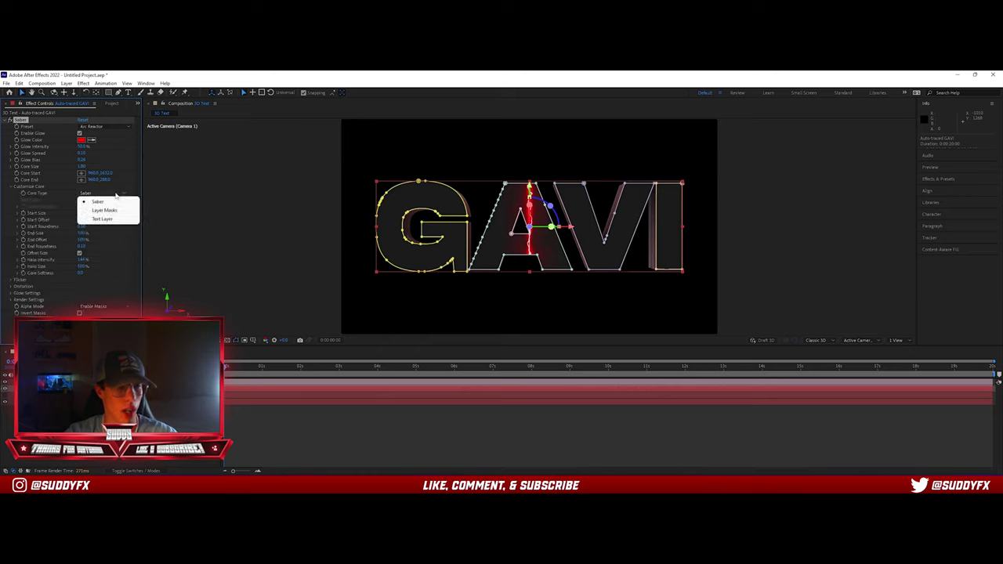
left_click(109, 211)
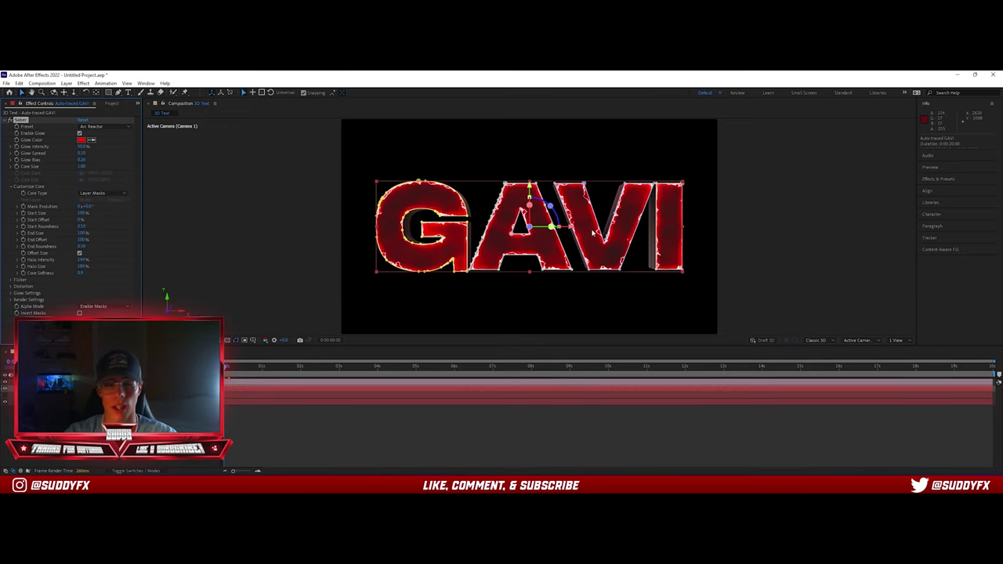
left_click(600, 296)
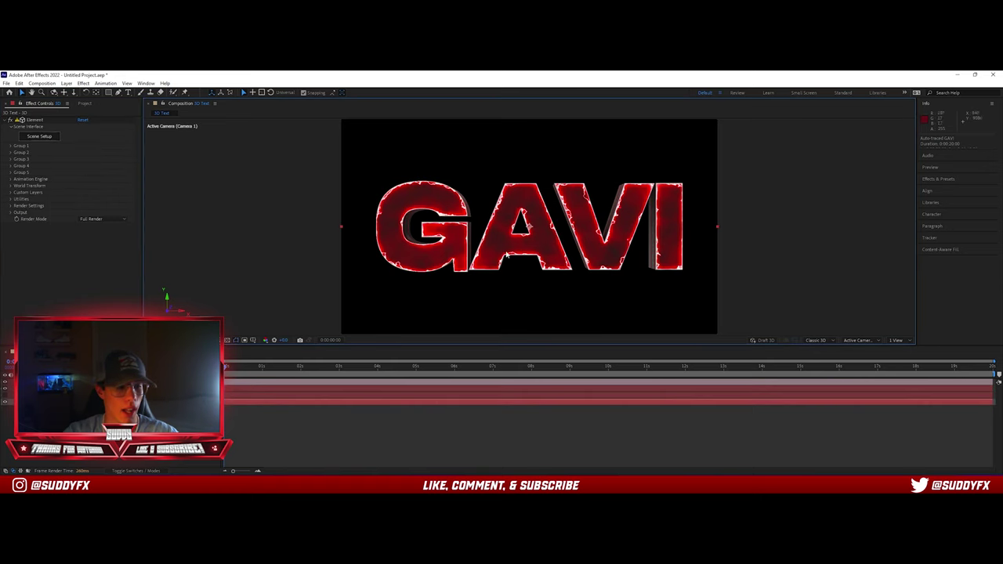
- Reduce the Start Size of the Saber core on the Auto-traced GAVI layer and raise its glow intensity to about 77%
left_click(529, 225)
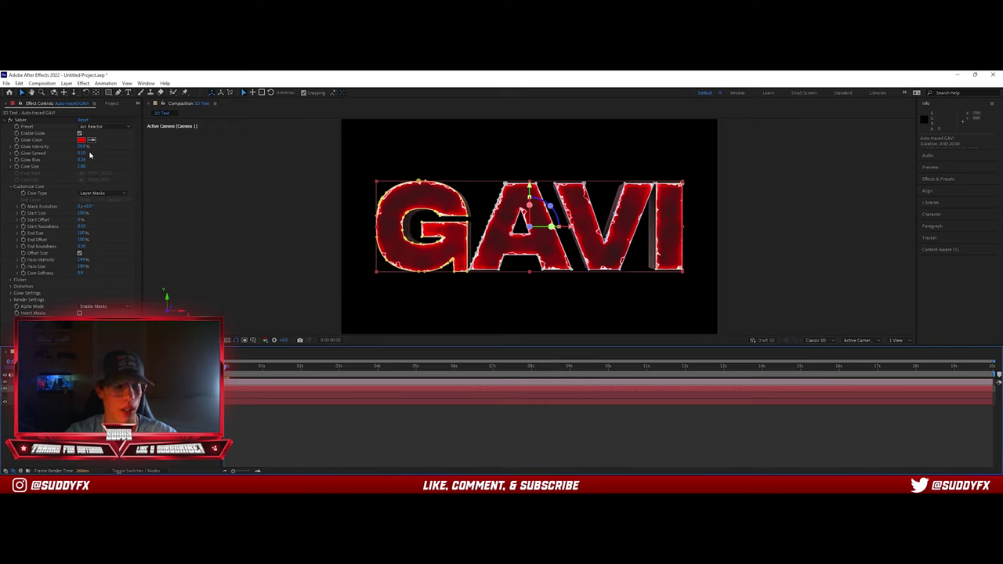
left_click(81, 214)
type("69")
key("Return")
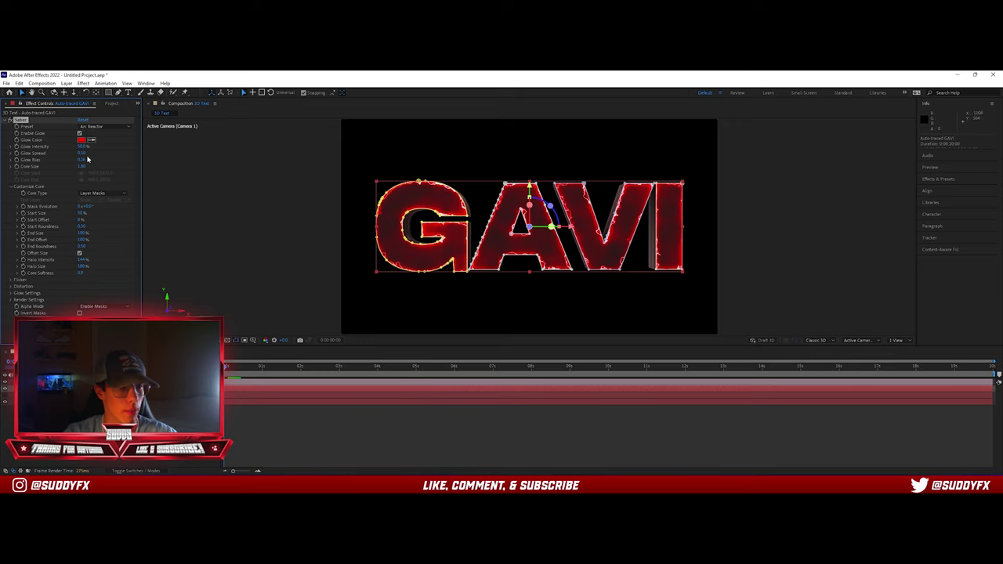
mouse_move(82, 147)
left_mouse_down()
mouse_move(149, 146)
mouse_move(75, 150)
mouse_move(95, 152)
left_mouse_up()
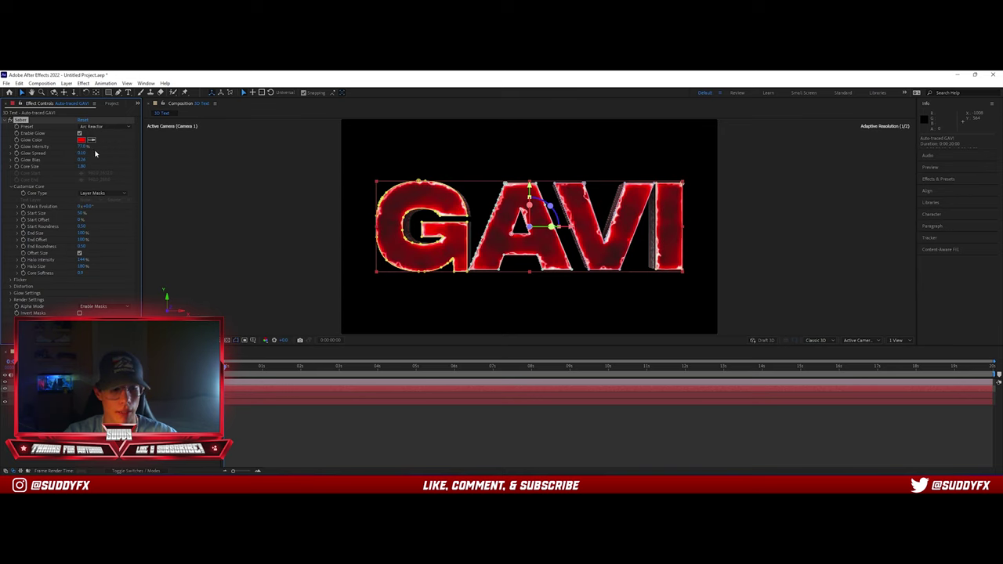
- Reduce Saber's glow intensity to about 75% and raise its glow spread on the Auto-traced GAVI layer
left_click(82, 146)
key("Return")
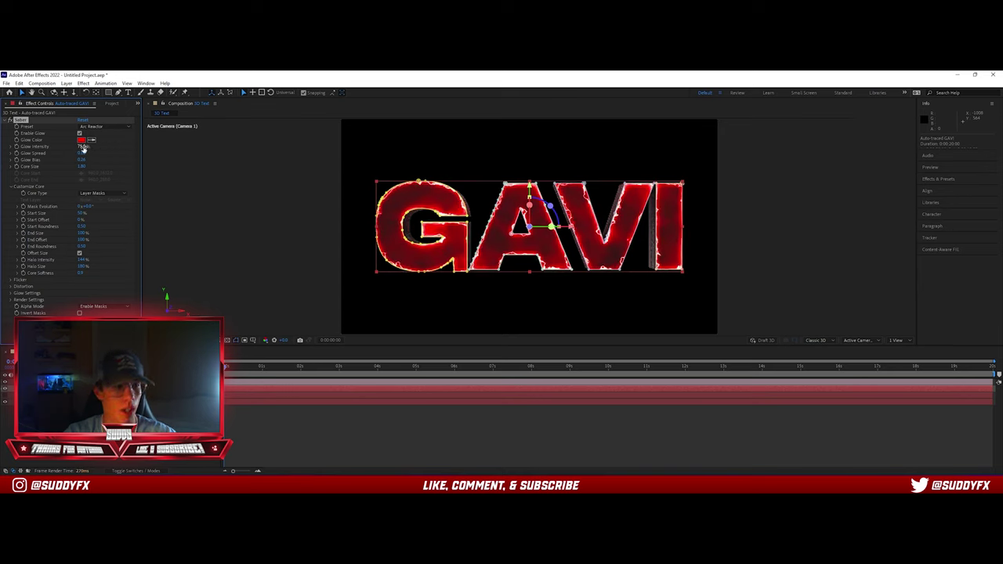
mouse_move(82, 154)
left_mouse_down()
mouse_move(122, 153)
mouse_move(63, 155)
mouse_move(87, 152)
left_mouse_up()
left_click(84, 153)
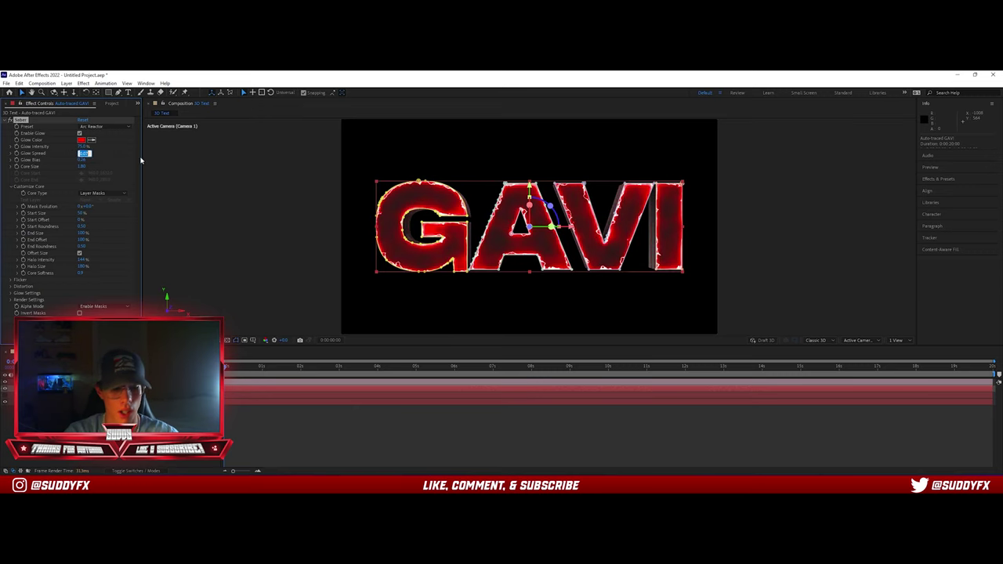
type("0.36")
key("Return")
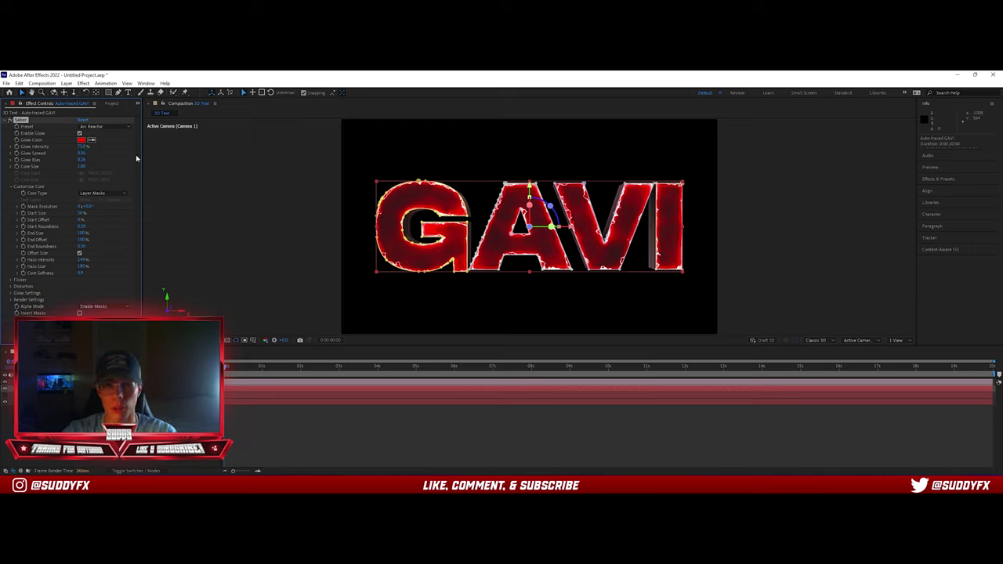
left_click(82, 153)
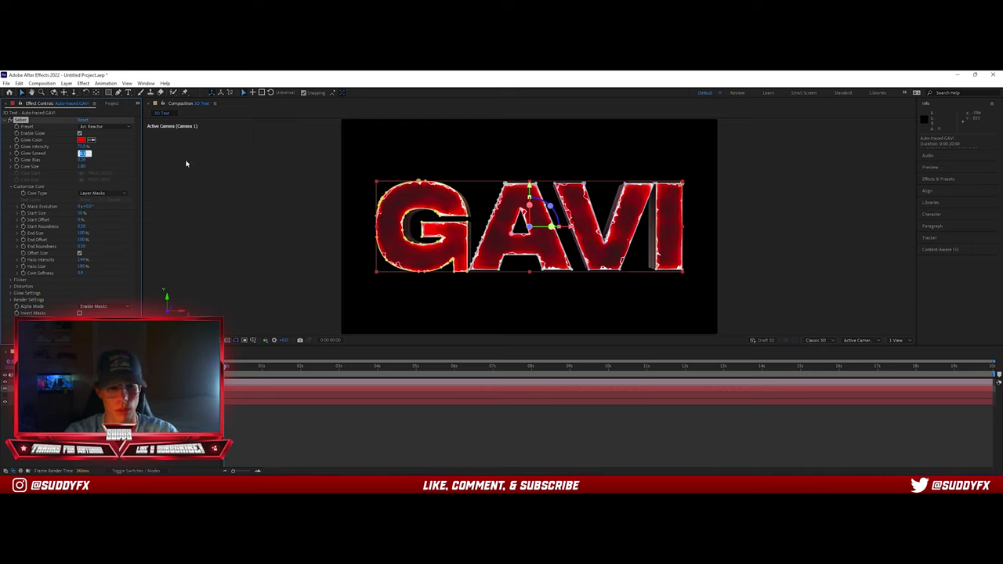
key("Return")
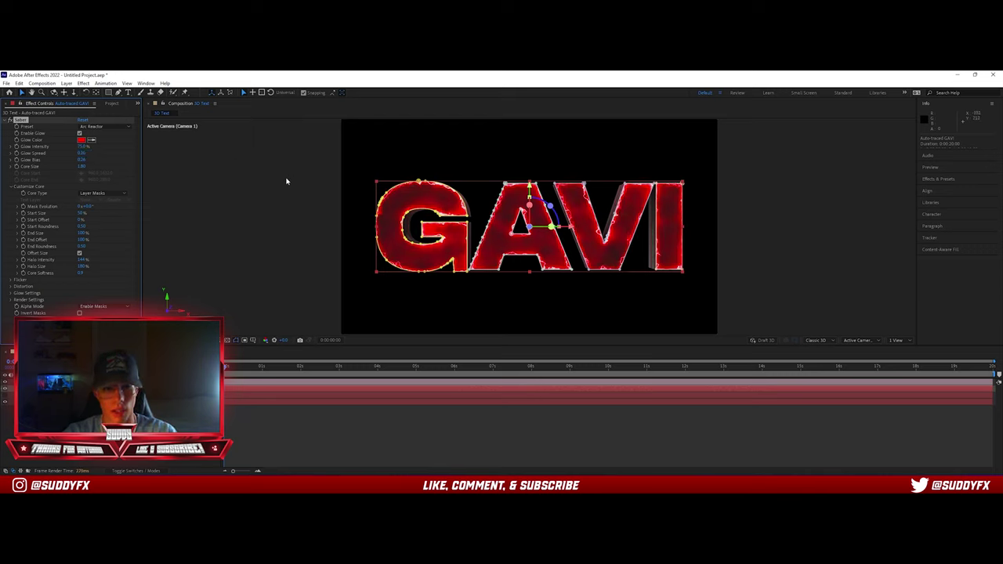
- Set Saber's core size to 1.00 and deselect the layer to show the letters without mask outlines
left_click(83, 160)
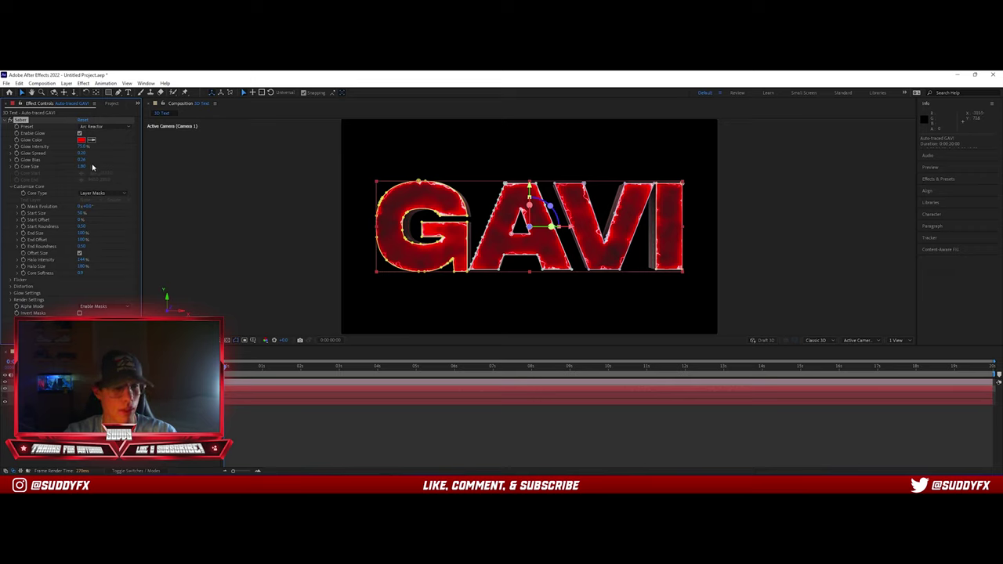
left_click(82, 167)
left_click(83, 167)
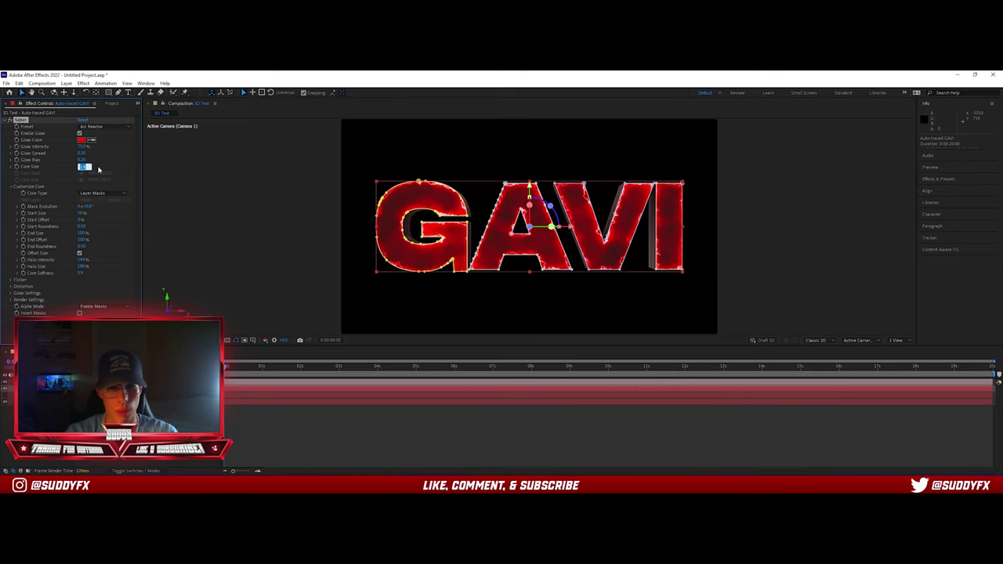
type("1")
key("Return")
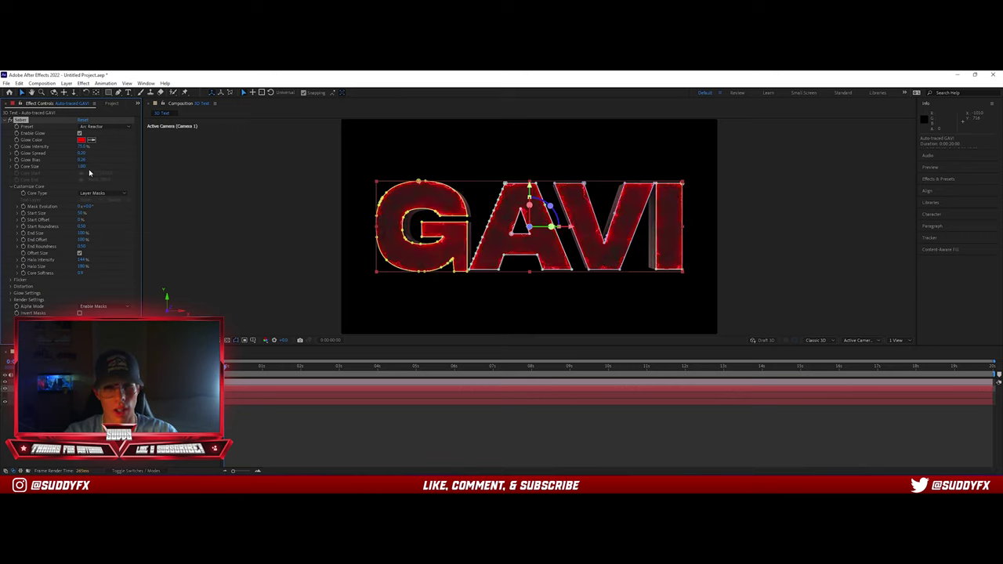
left_click(341, 214)
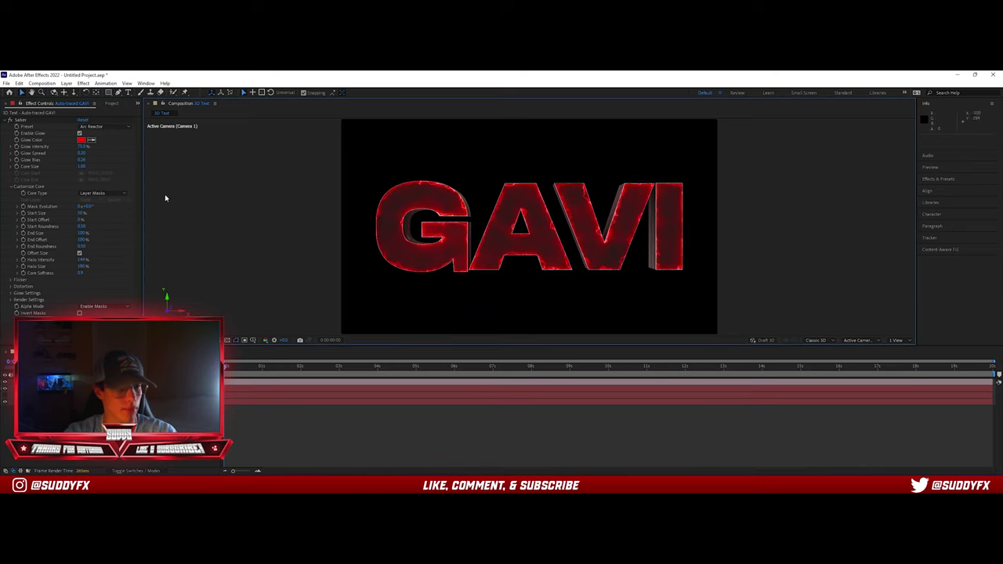
left_click(10, 188)
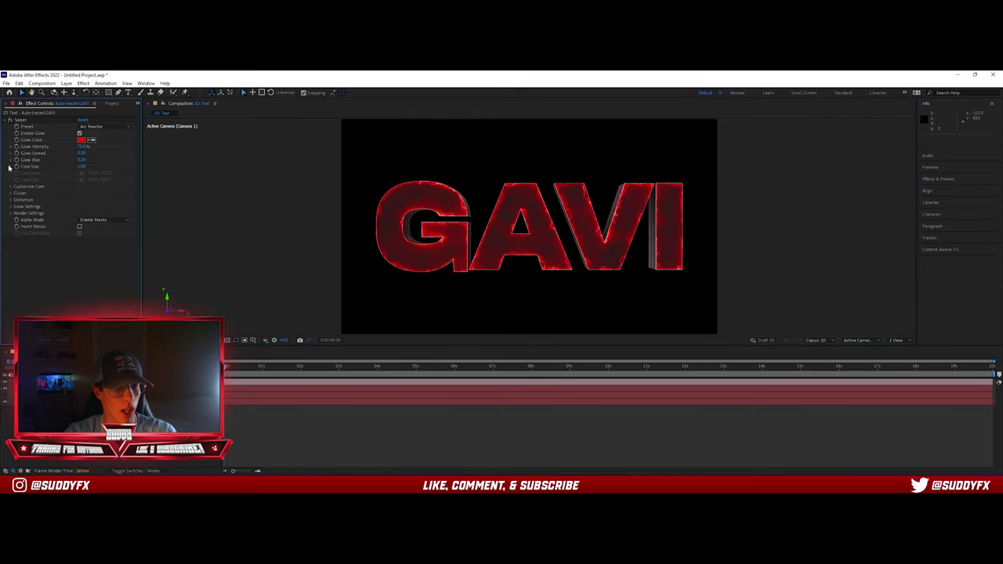
left_click(10, 167)
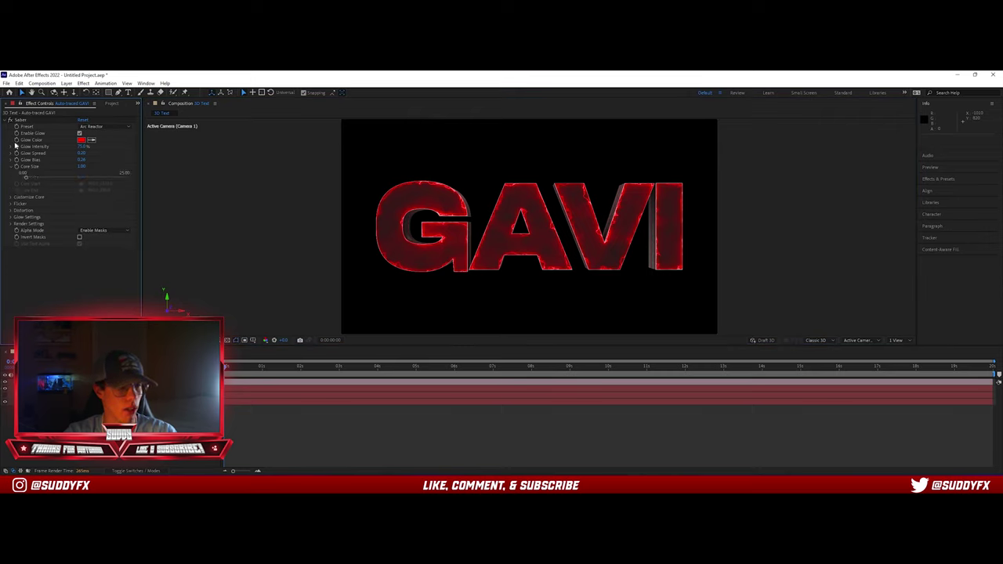
left_click(11, 167)
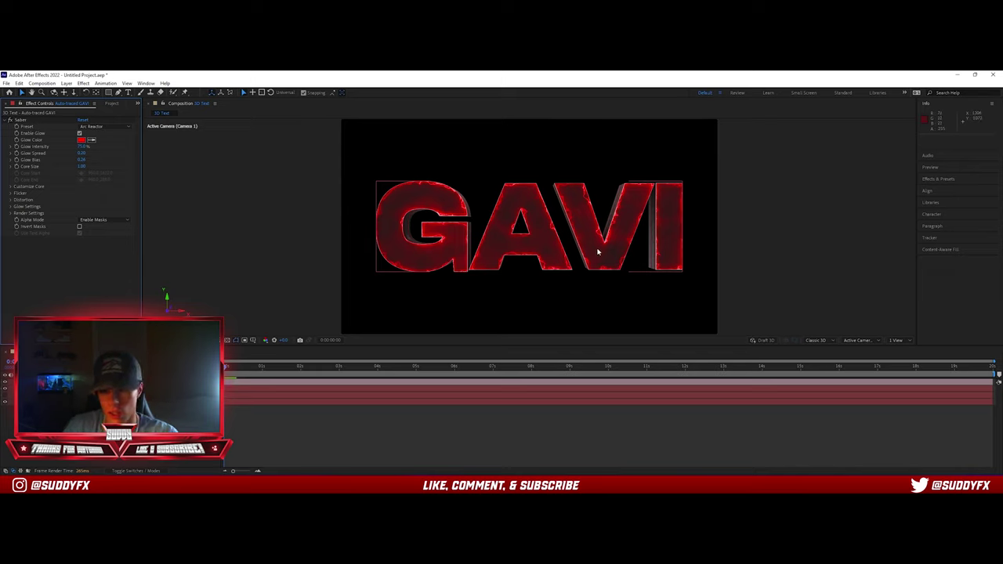
- Try a different mask evolution for Saber's core, reset it to 0, and leave the layer selection
left_click(10, 187)
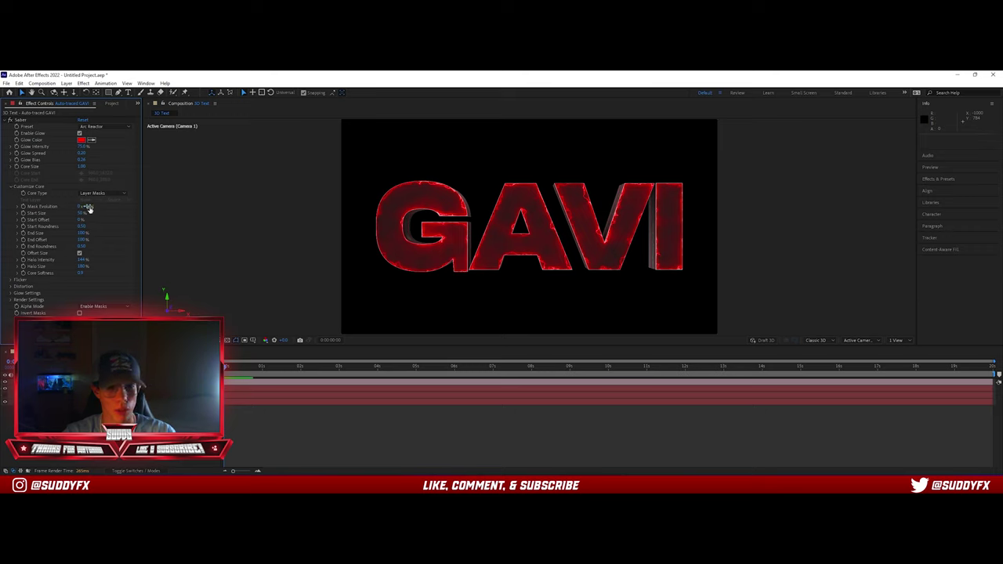
left_click_drag(87, 207, 61, 217)
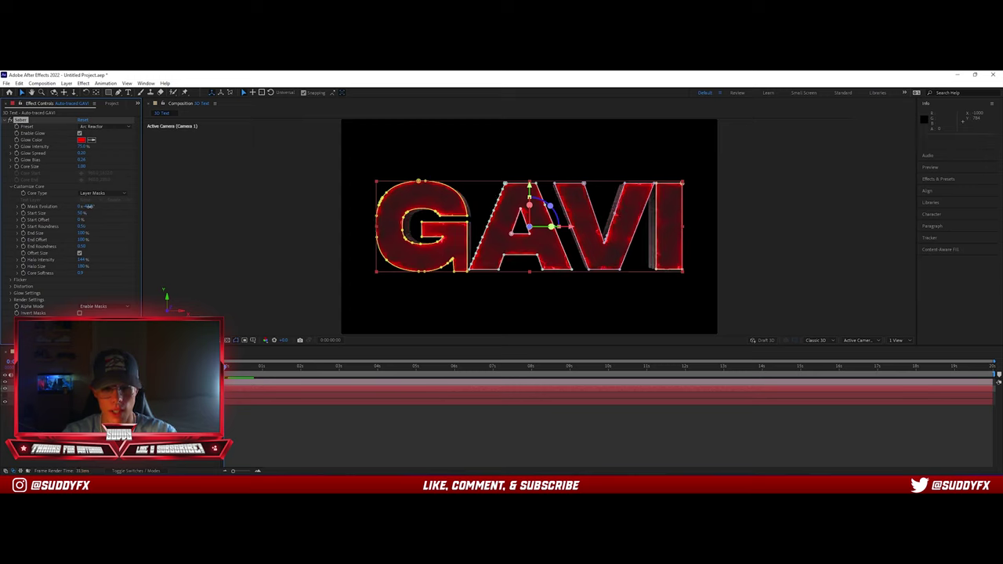
left_click(88, 206)
type("0")
key("Return")
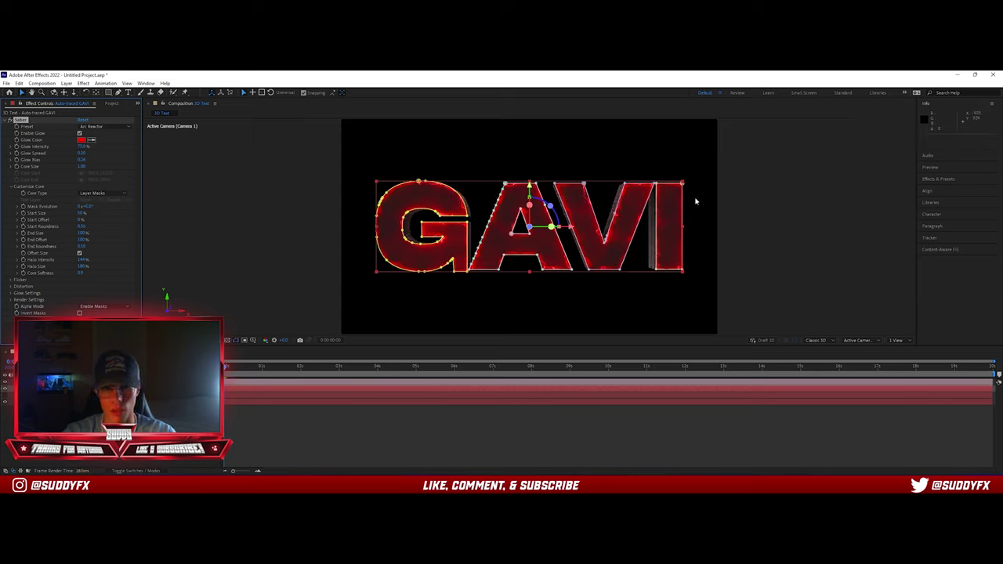
left_click(712, 253)
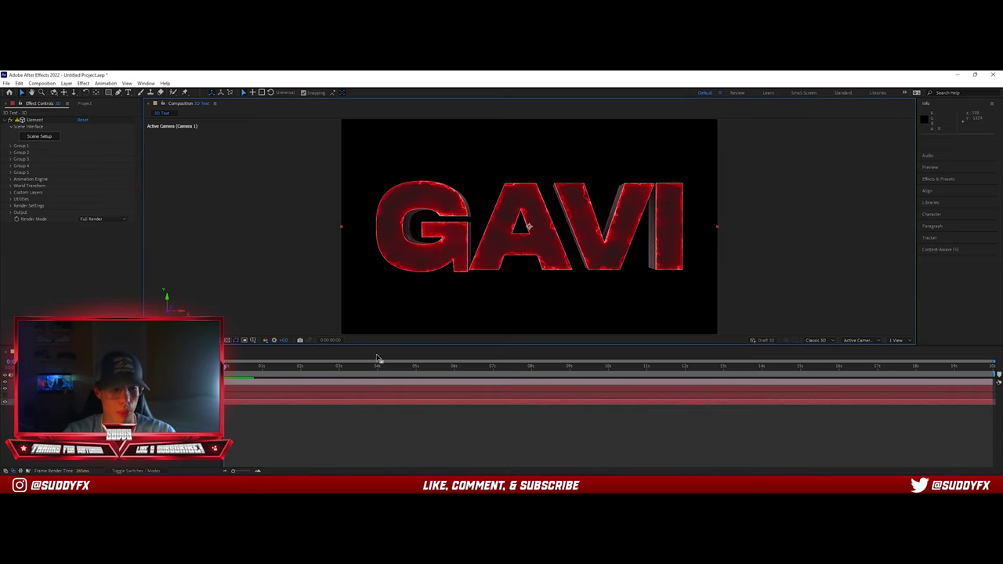
- Orbit Camera 1 with the vertical constraint so the GAVI text is seen slightly from below
left_click(256, 381)
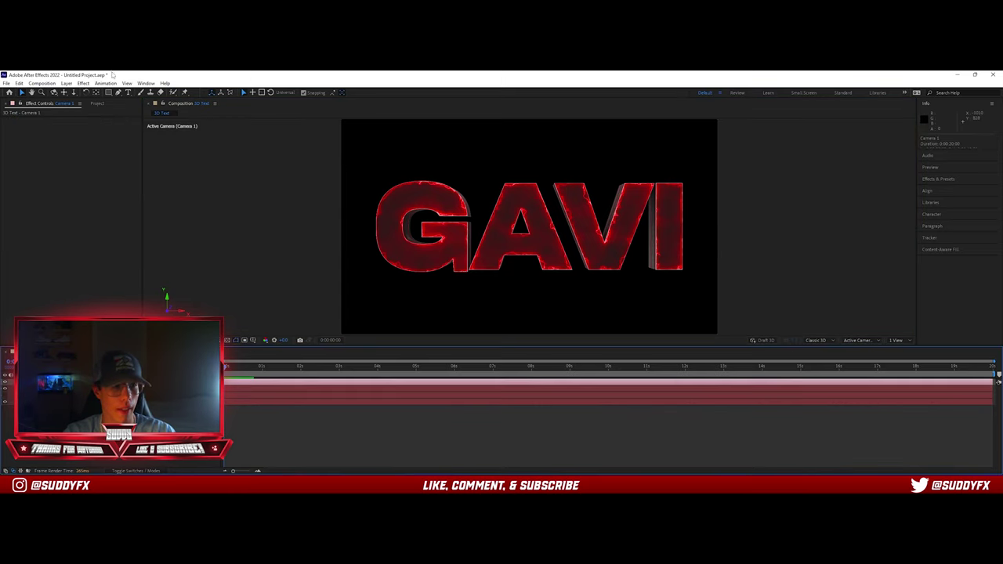
left_click(54, 93)
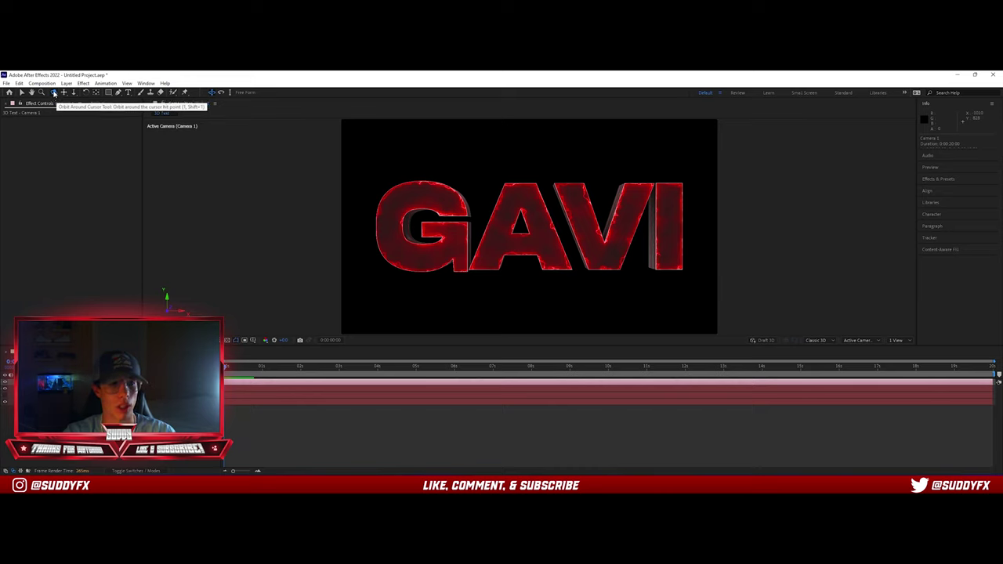
left_click(230, 93)
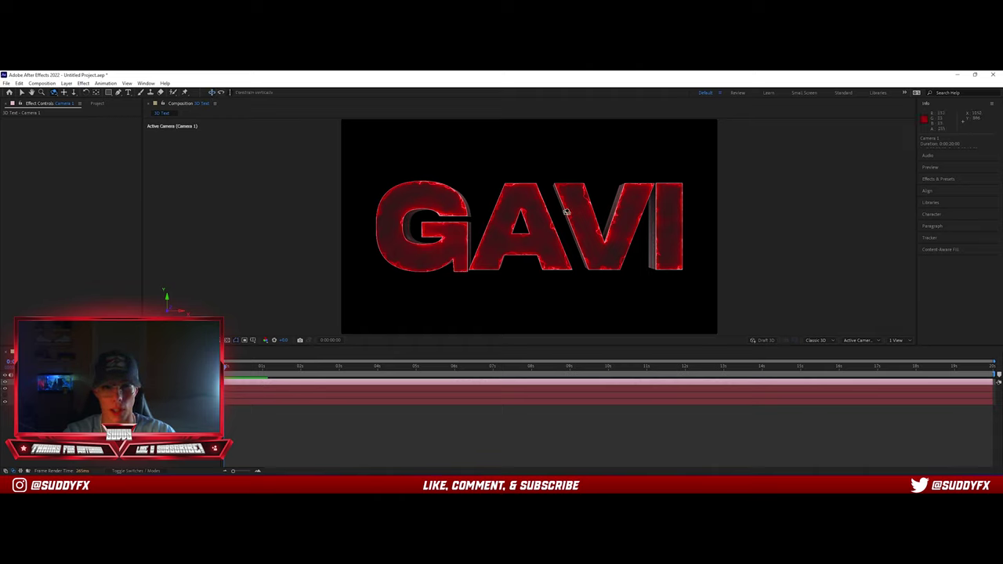
mouse_move(566, 213)
left_mouse_down()
mouse_move(569, 230)
mouse_move(571, 215)
left_mouse_up()
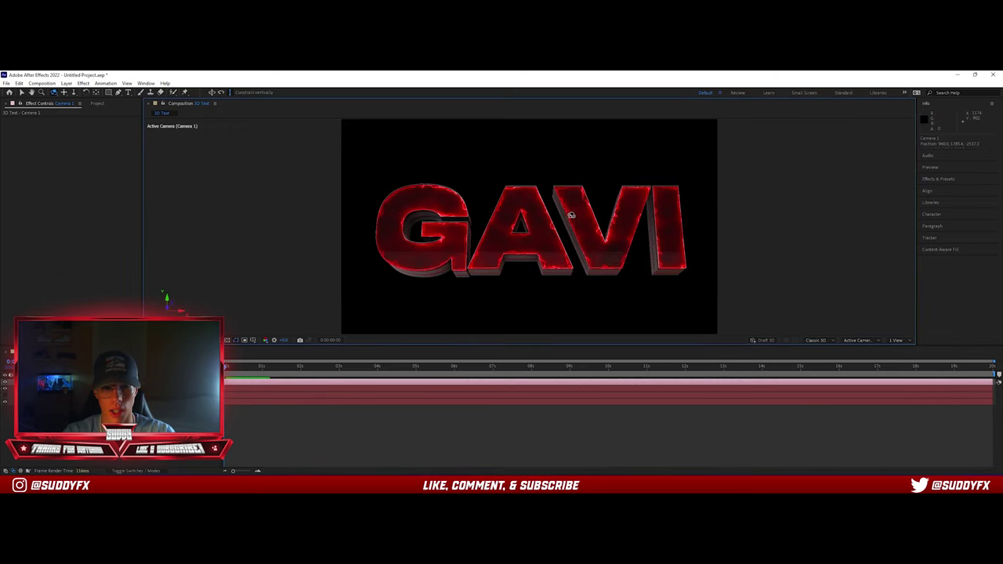
left_click_drag(615, 257, 610, 228)
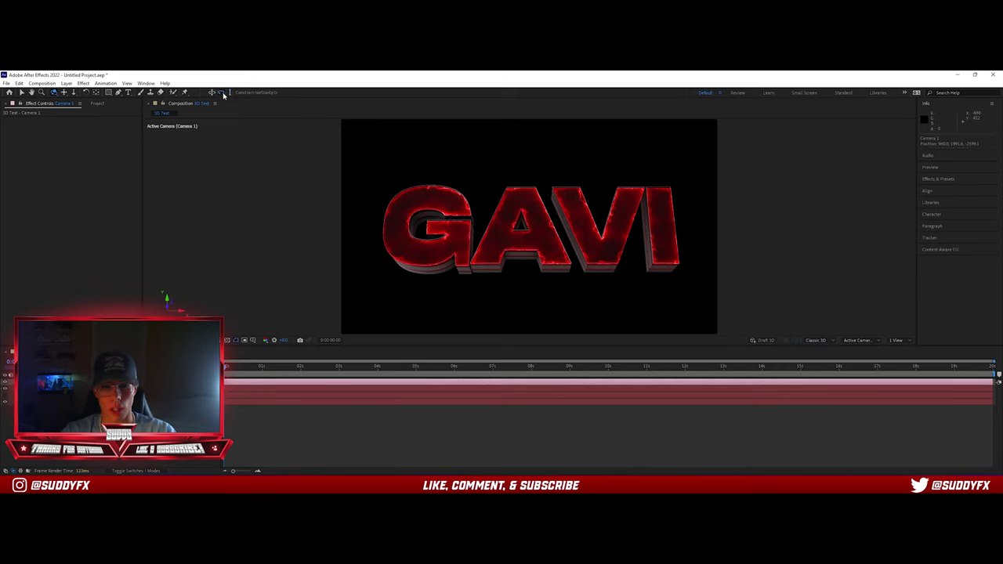
- Try orbiting the camera horizontally and in free form, undo both moves, and return to the Selection tool
mouse_move(497, 236)
left_mouse_down()
mouse_move(586, 231)
mouse_move(432, 228)
mouse_move(634, 244)
mouse_move(510, 233)
left_mouse_up()
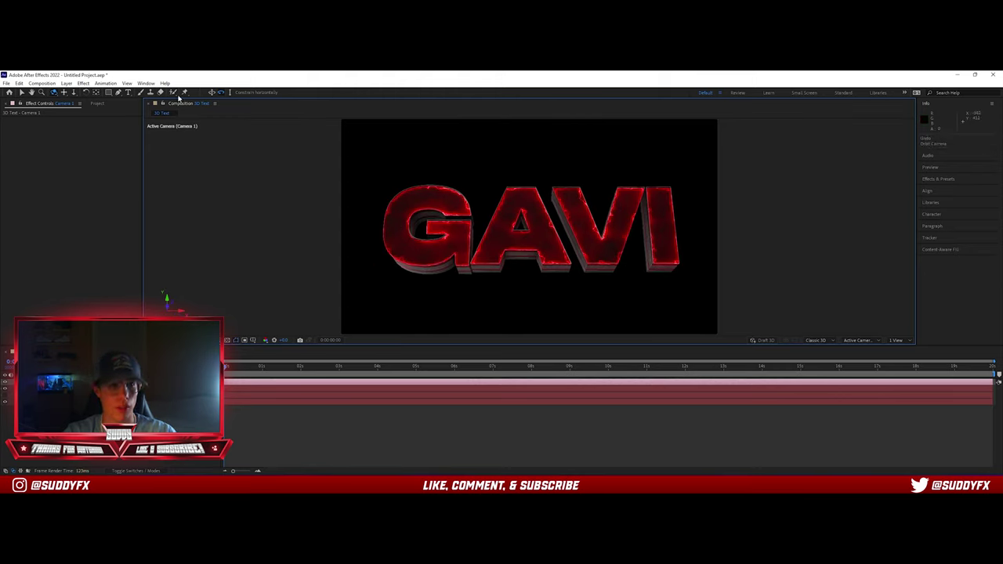
left_click(212, 93)
left_click_drag(485, 210, 537, 270)
key("ctrl+z")
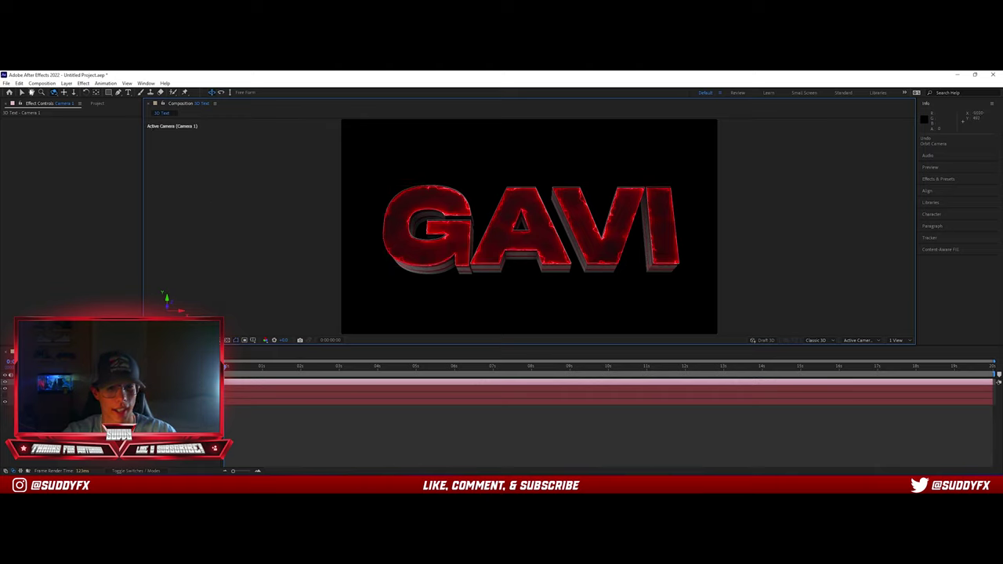
left_click(22, 93)
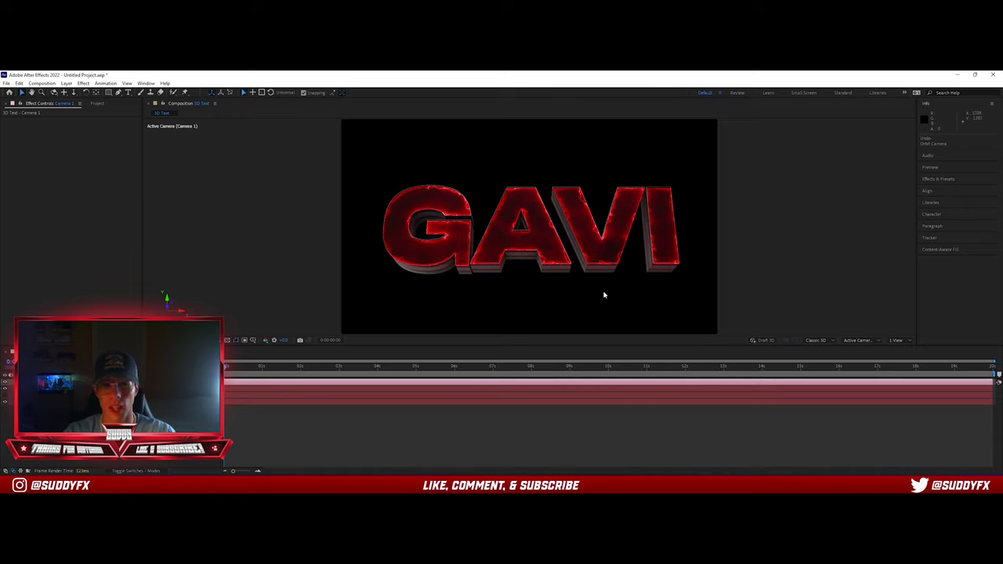
scroll(602, 294, "down", 1)
scroll(601, 293, "up", 1)
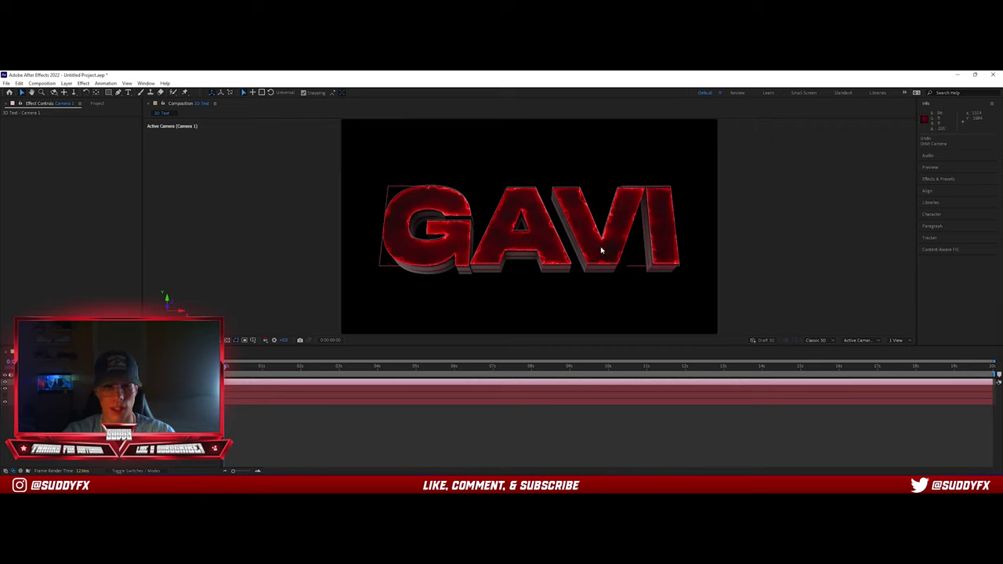
- Send the 3D Text composition to the Adobe Media Encoder queue
left_click(6, 83)
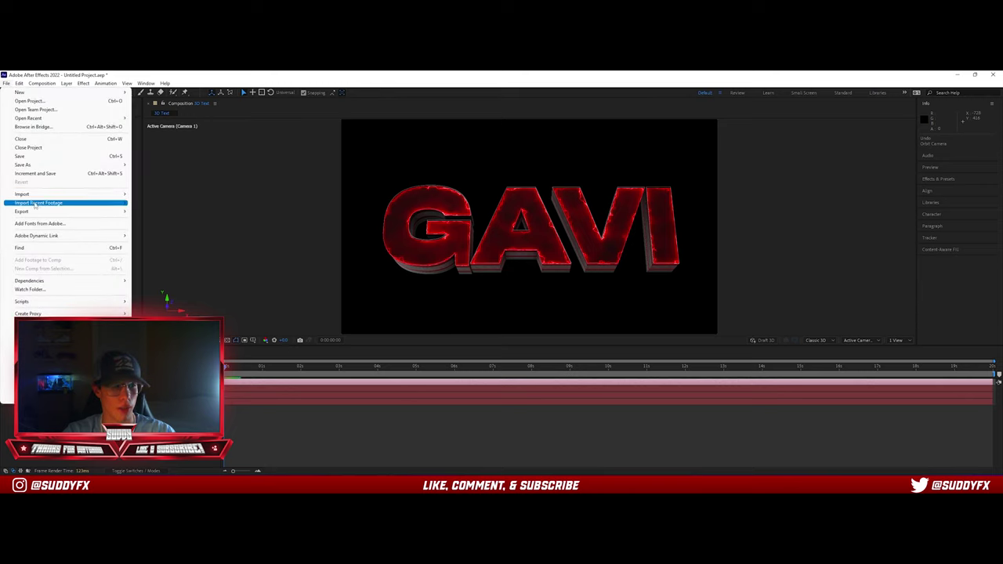
mouse_move(37, 212)
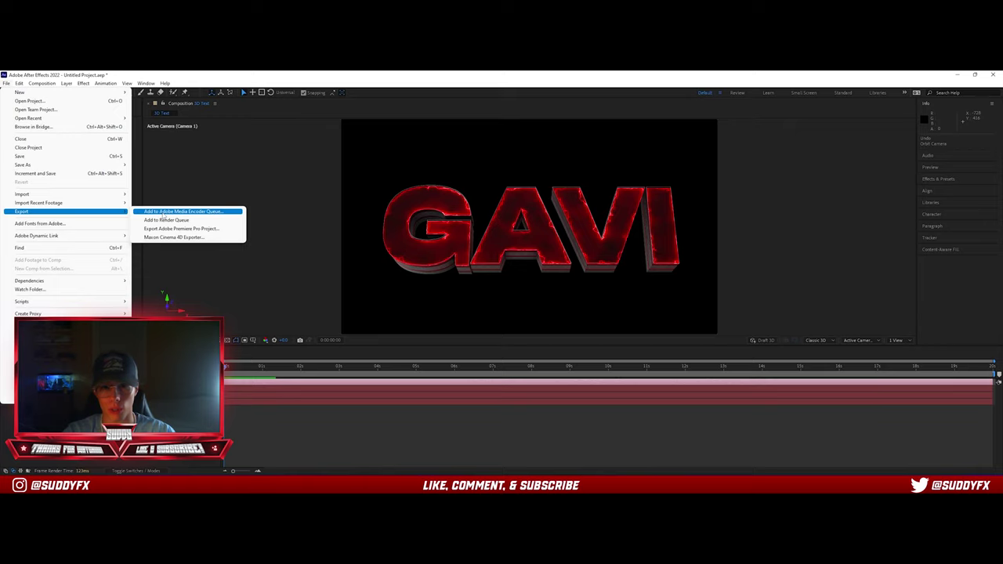
left_click(163, 212)
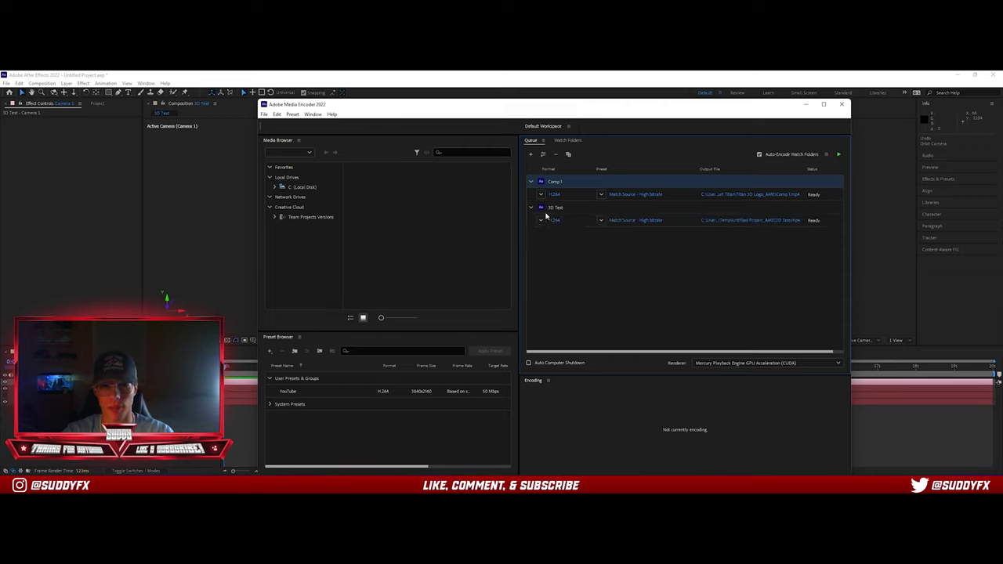
- Open the 3D Text item's export settings, choose PNG format and the PNG Sequence with Alpha (Match Source) preset
left_click(530, 181)
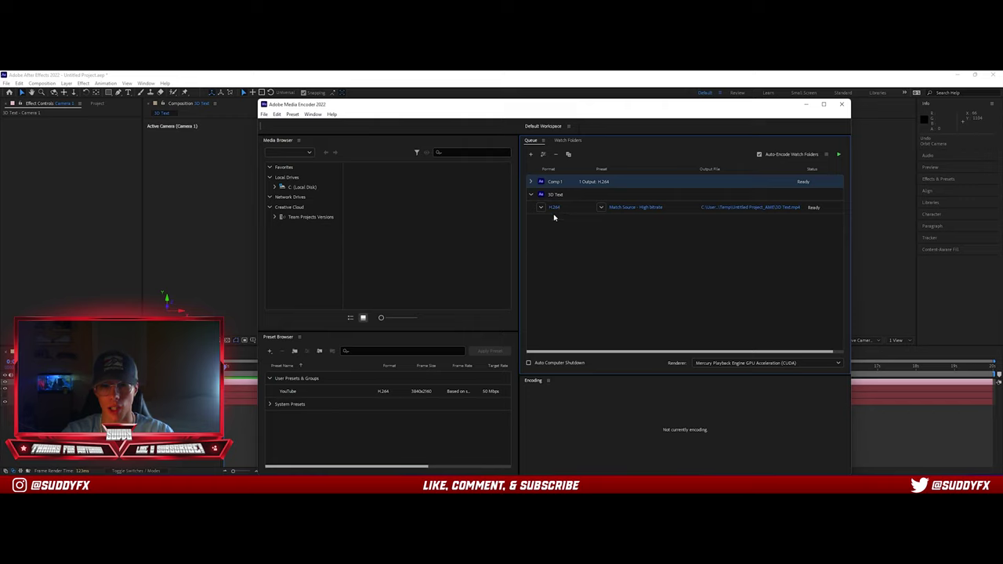
left_click(554, 210)
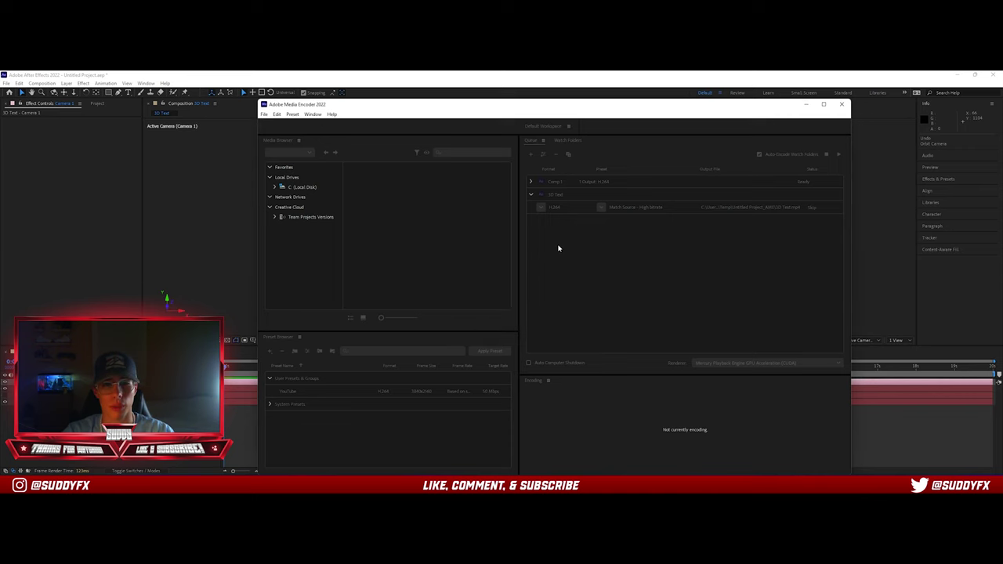
left_click(635, 207)
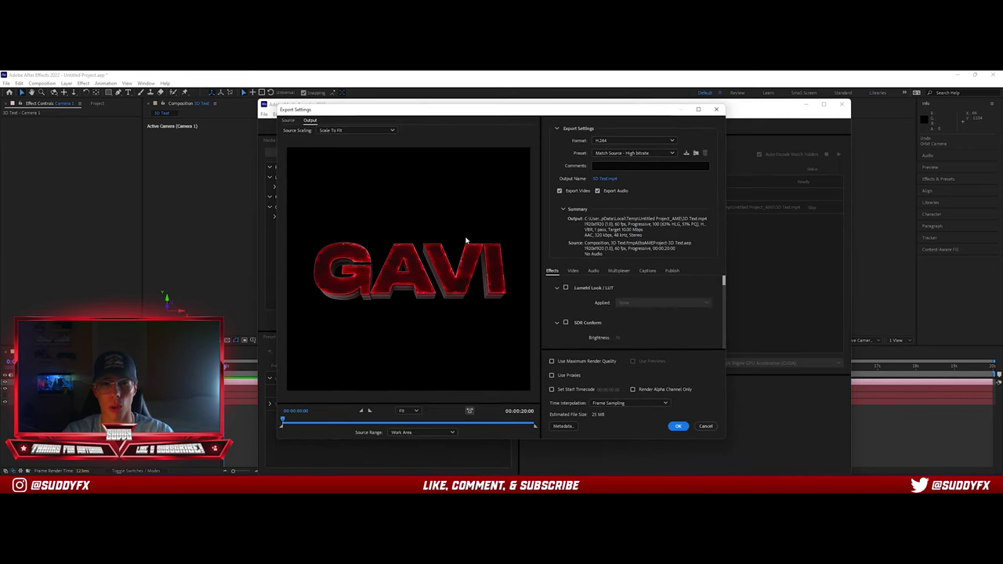
left_click(632, 143)
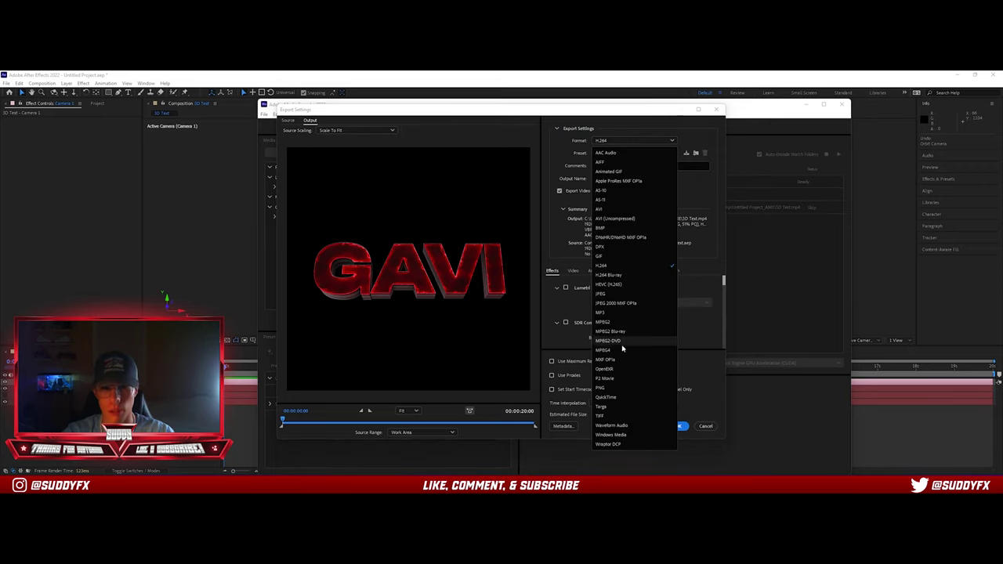
left_click(610, 388)
left_click(645, 152)
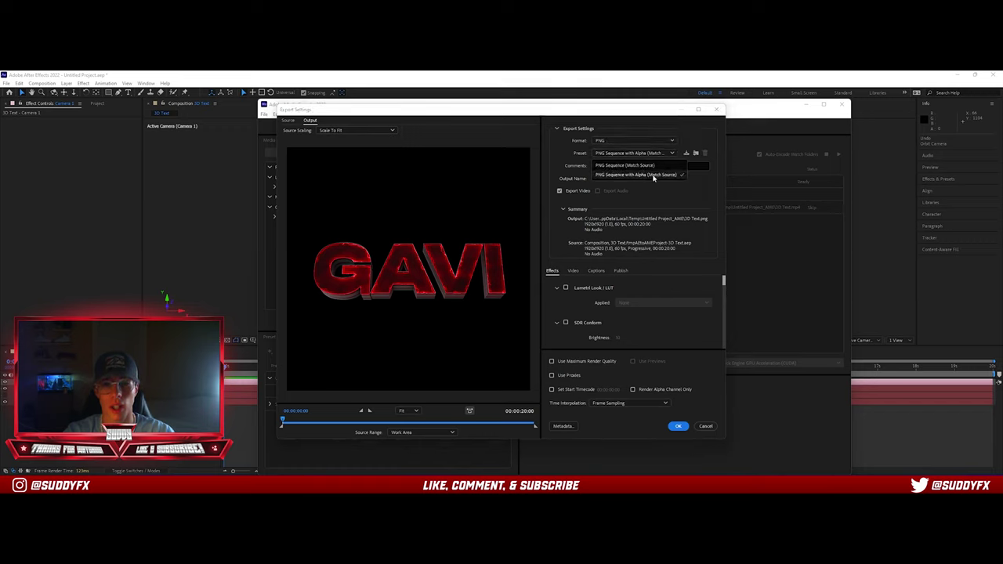
left_click(654, 174)
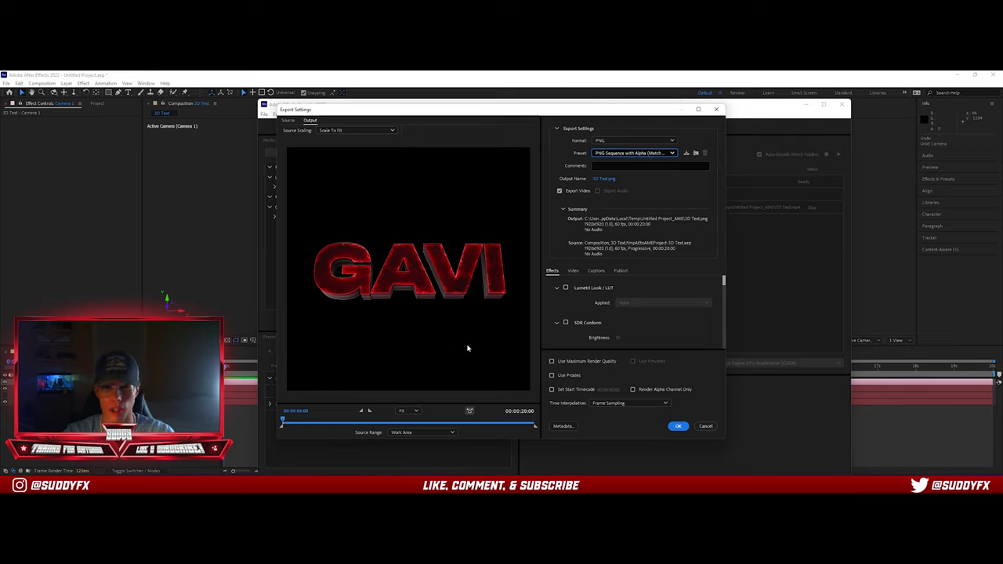
left_click(644, 153)
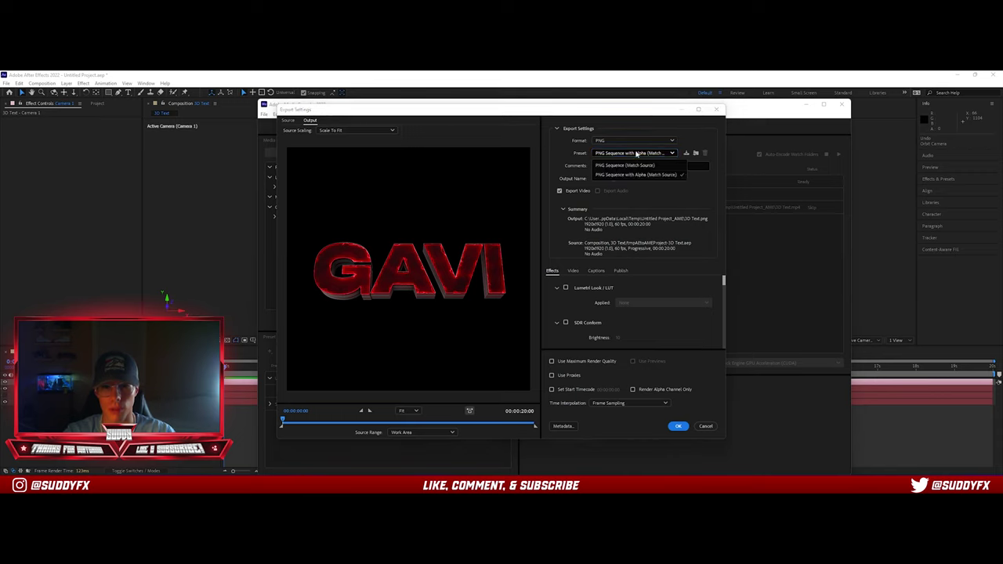
left_click(636, 174)
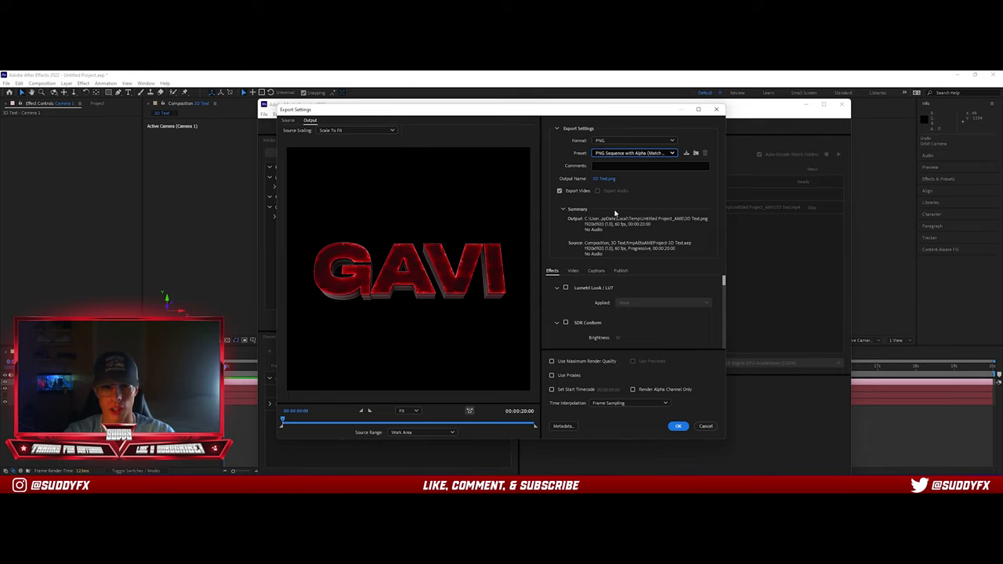
- Set the output file to "Gavi Text" on the Desktop
left_click(603, 179)
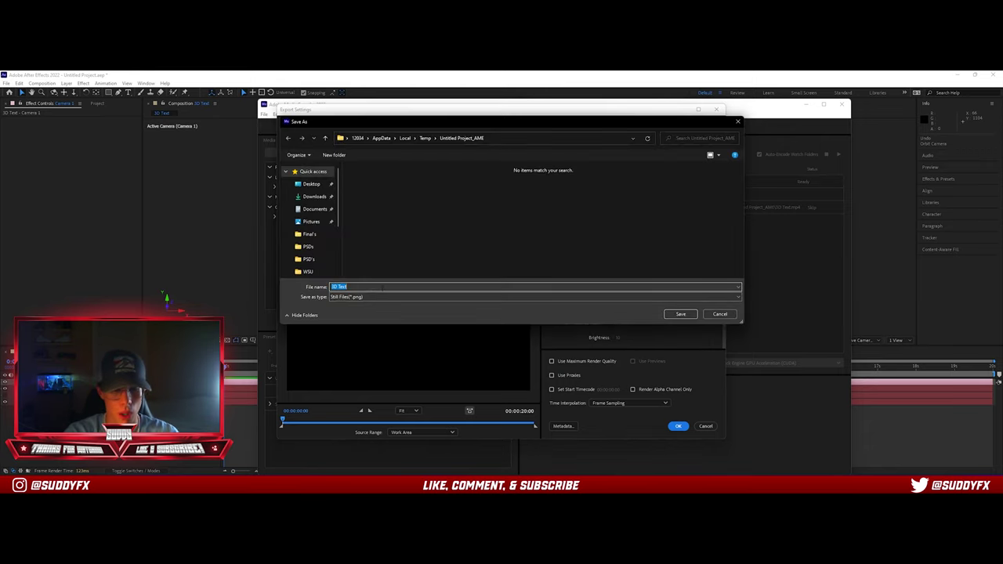
type("S")
type("avi Text")
left_click(311, 183)
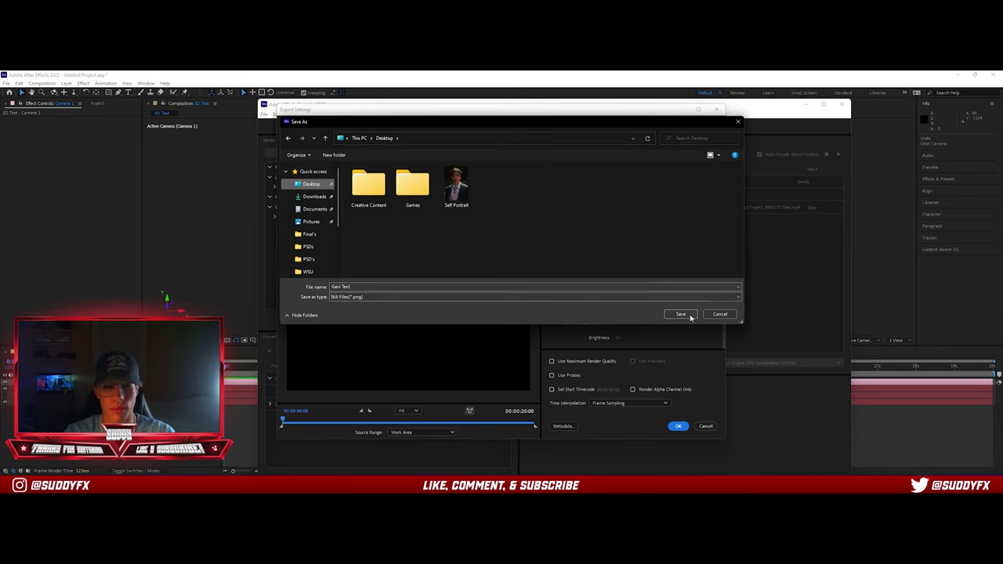
left_click(680, 314)
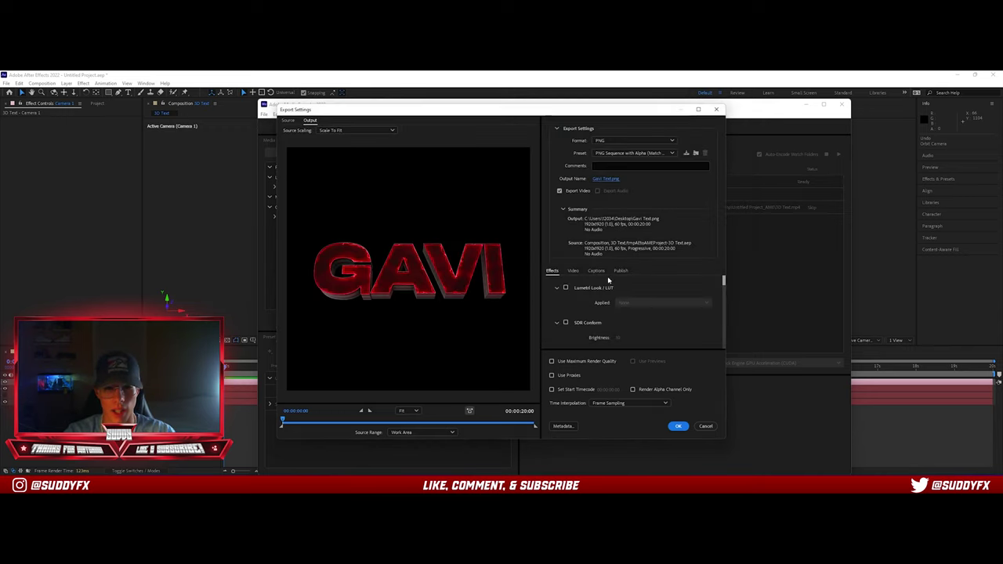
- Turn on Use Maximum Render Quality, trim the source range to the first frame (00:00:00:01), and accept the export settings
left_click(588, 363)
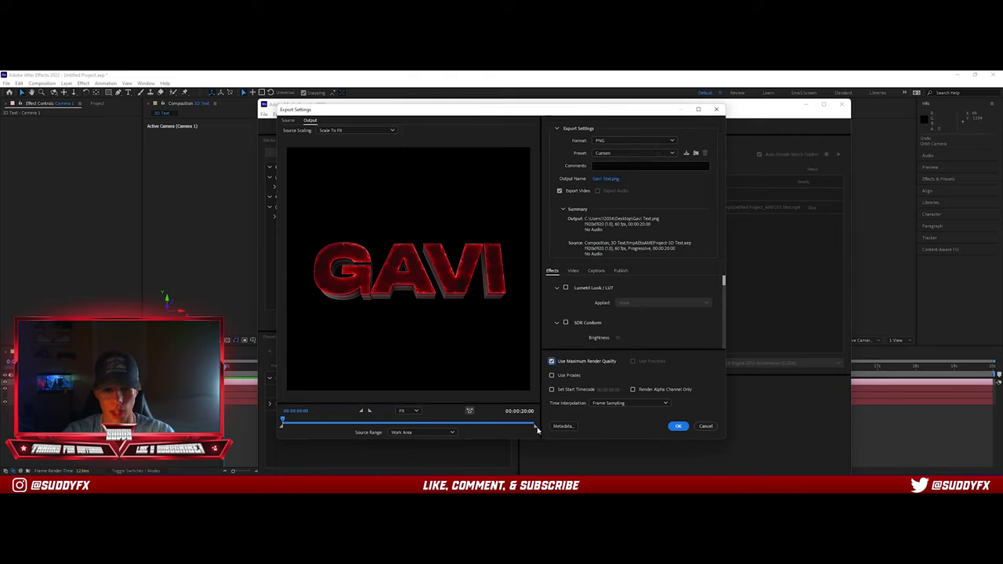
left_click_drag(538, 428, 524, 428)
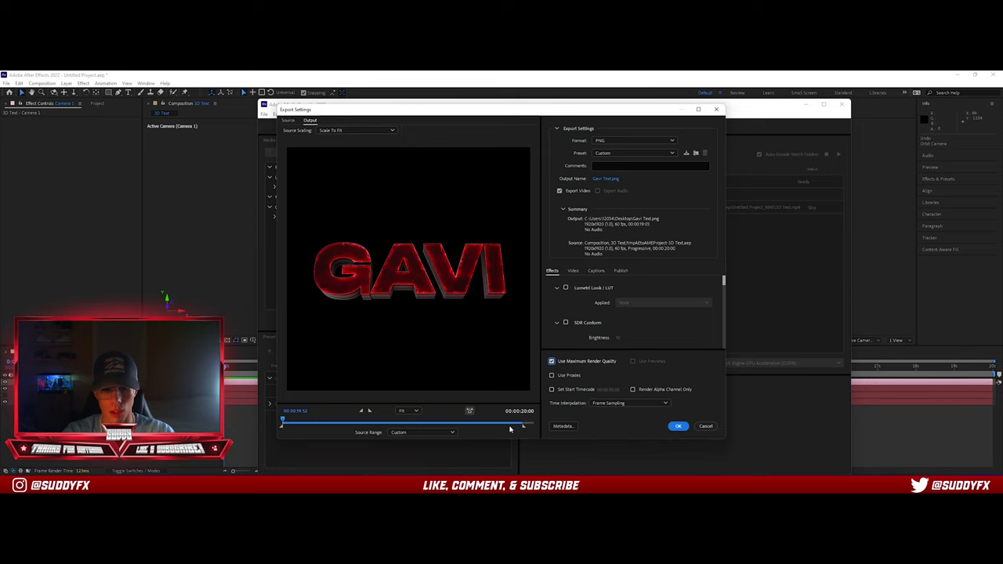
left_click_drag(451, 429, 379, 426)
left_click_drag(316, 428, 282, 425)
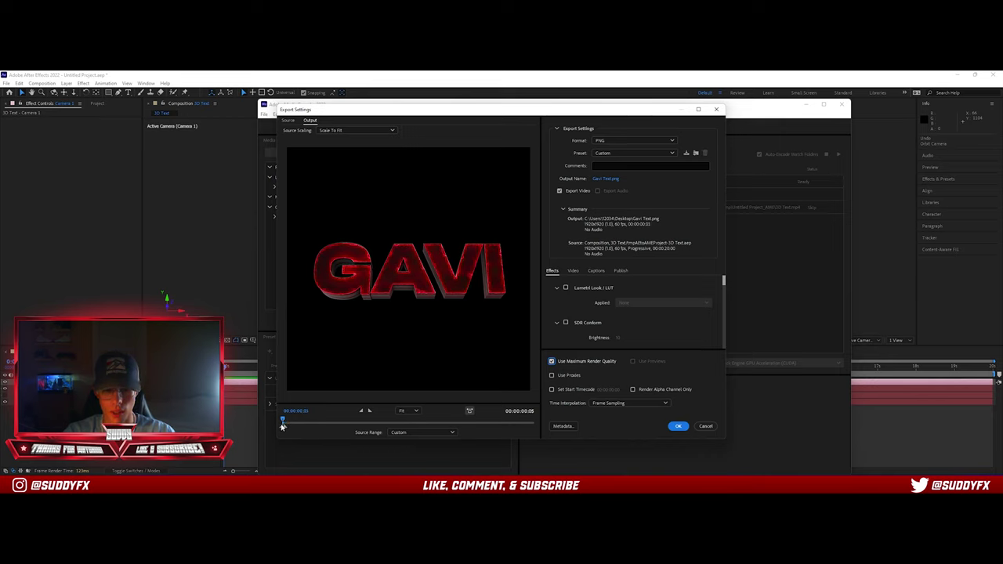
left_click_drag(282, 426, 281, 426)
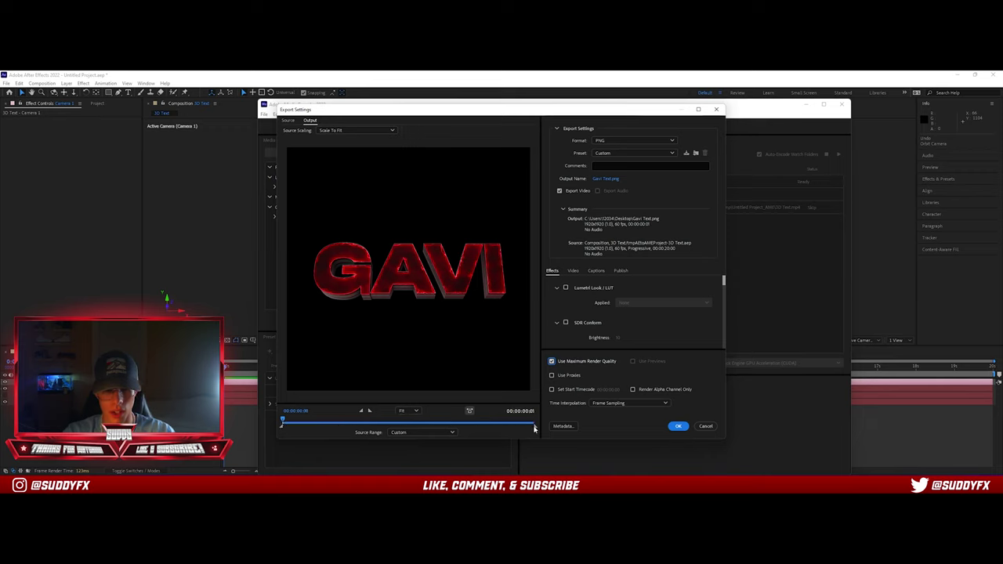
left_click_drag(533, 421, 283, 421)
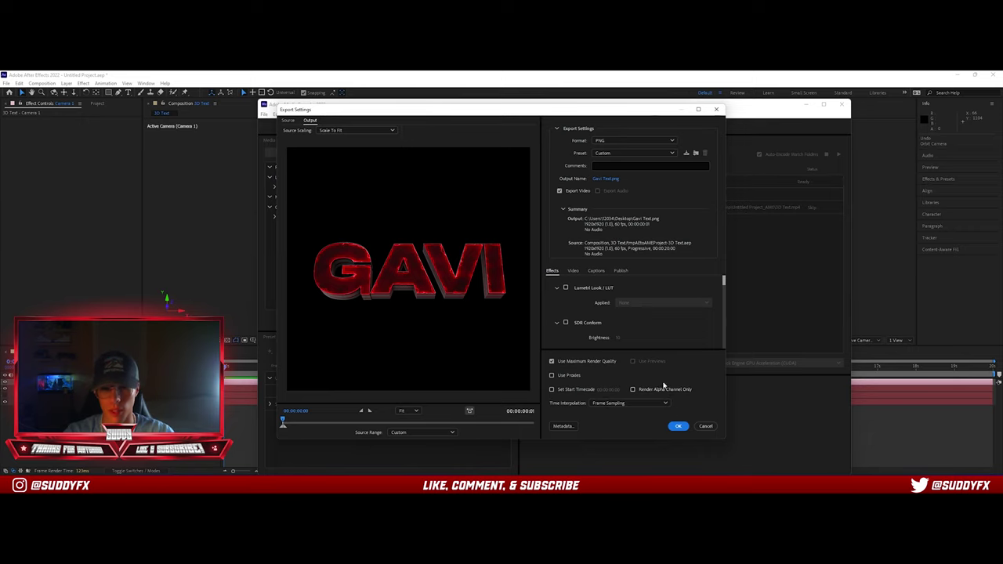
left_click(678, 428)
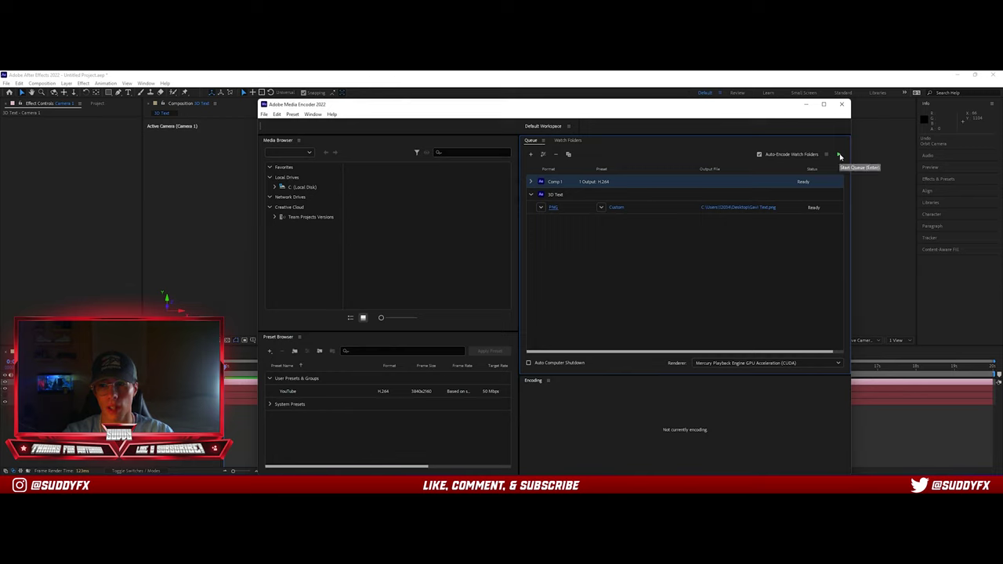
- Start the encoding queue and stop it while Comp 1 is encoding, so that Comp 1 is left out
left_click(839, 156)
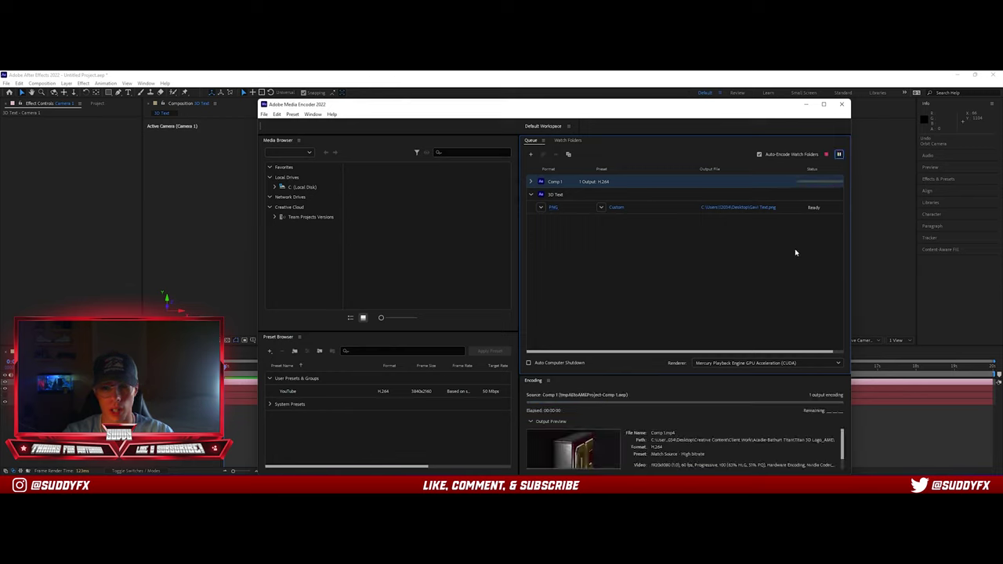
left_click(839, 155)
left_click(826, 154)
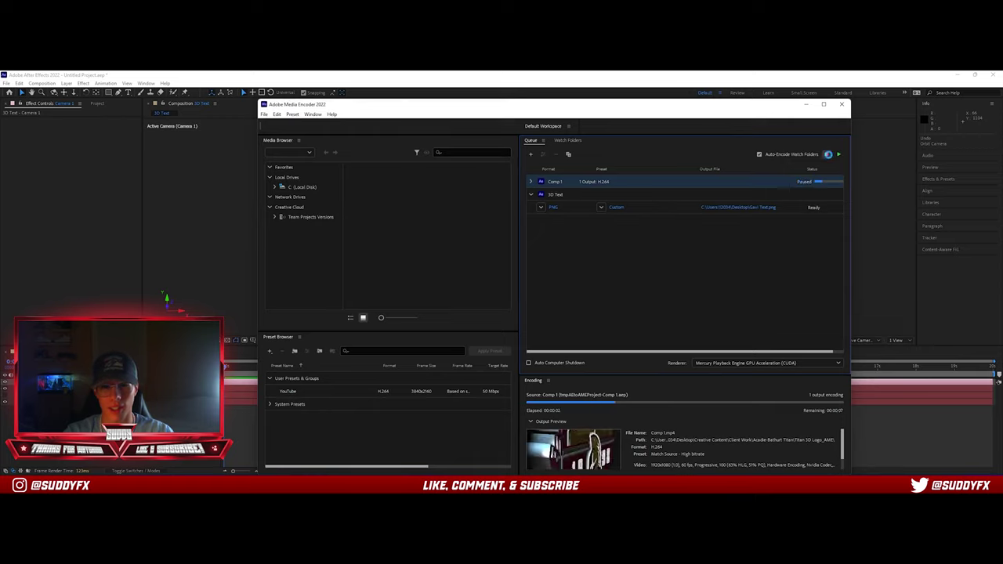
- Select the 3D Text item and run the queue to render its PNG
left_click(652, 211)
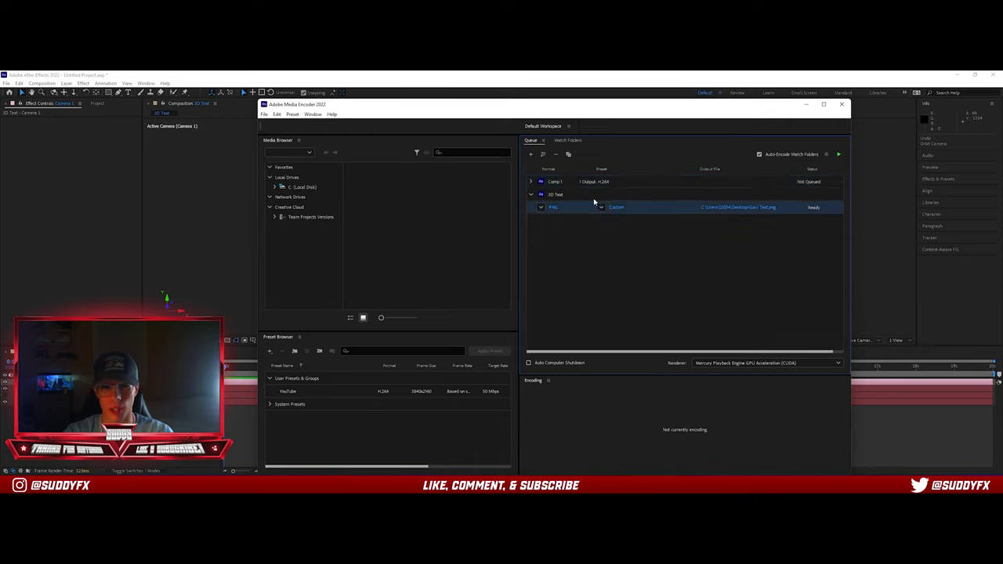
left_click(554, 199)
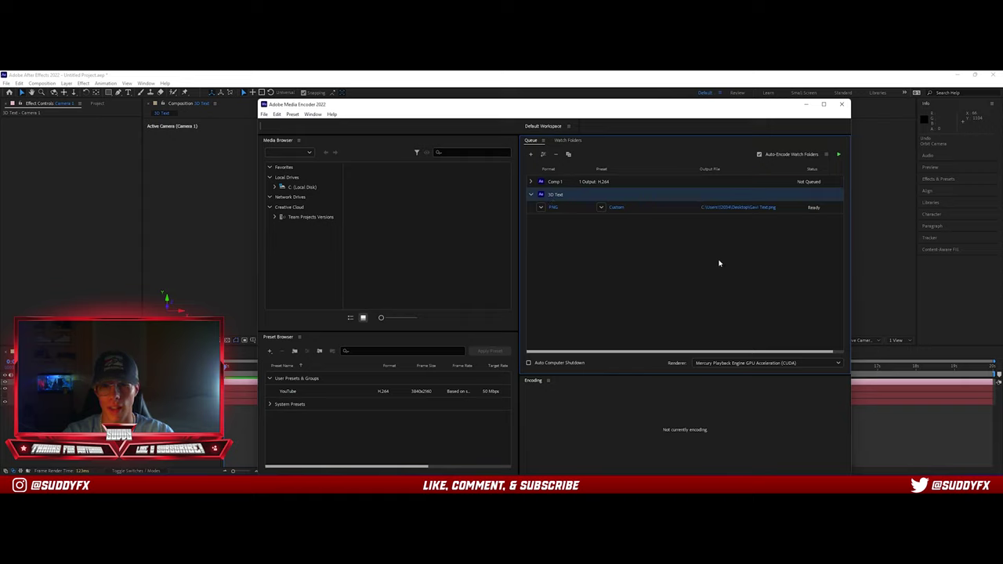
left_click(840, 156)
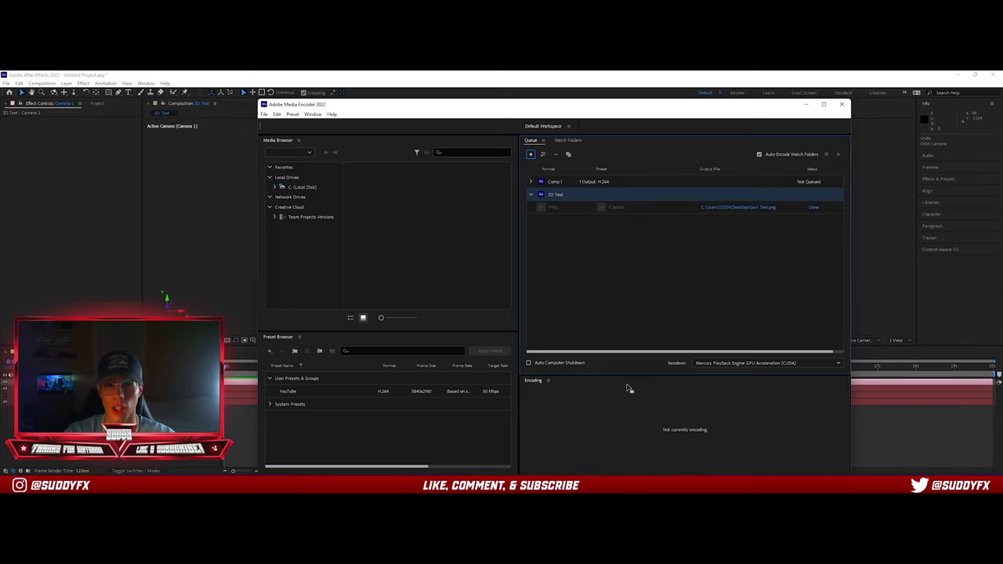
- Minimize Media Encoder and After Effects and move the exported Gavi Text0 file to the middle of the desktop
left_click(806, 104)
left_click(957, 75)
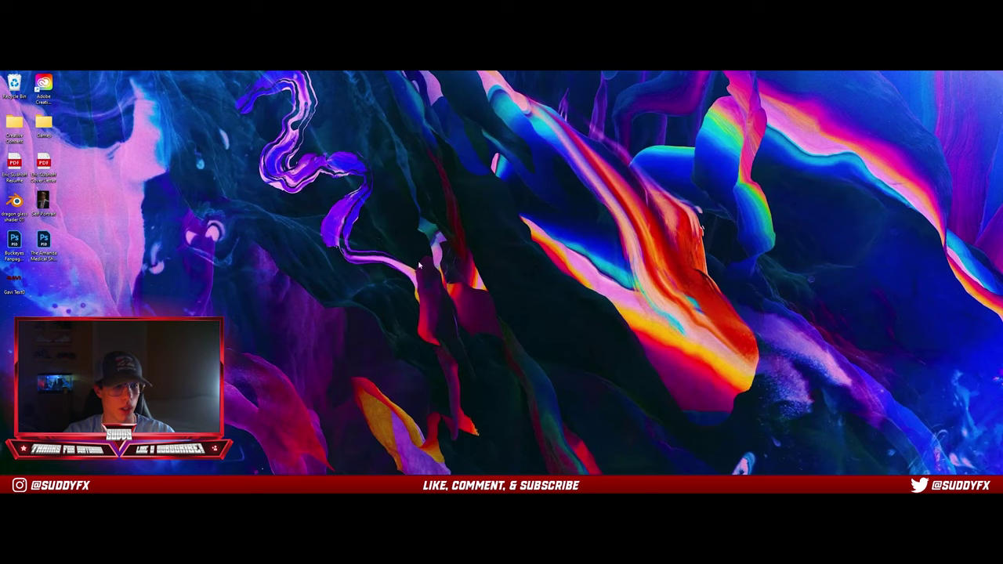
left_click_drag(14, 281, 486, 318)
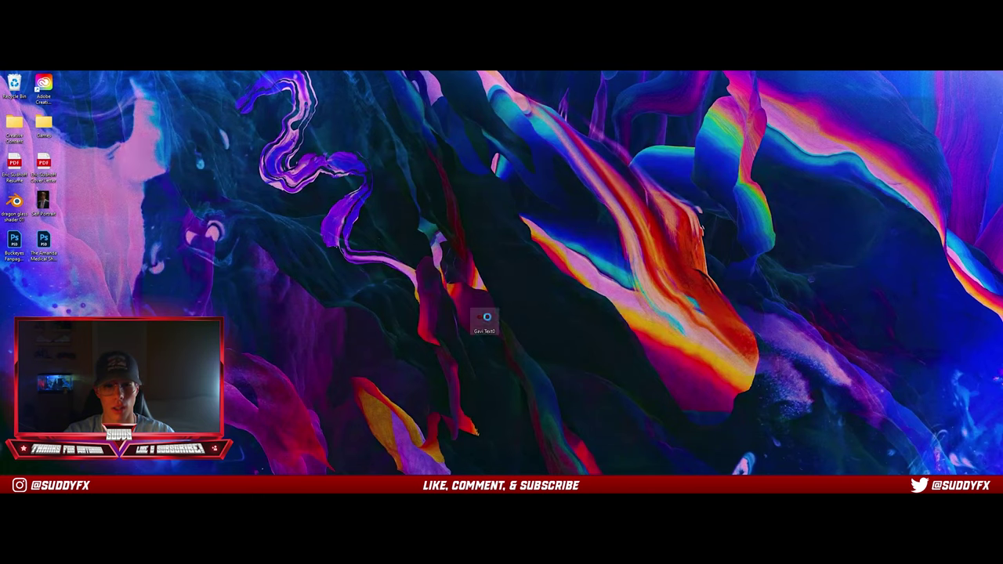
- Open Gavi Text0.png in the image viewer and examine the lettering's red glow and extruded sides up close and as a whole
double_click(484, 320)
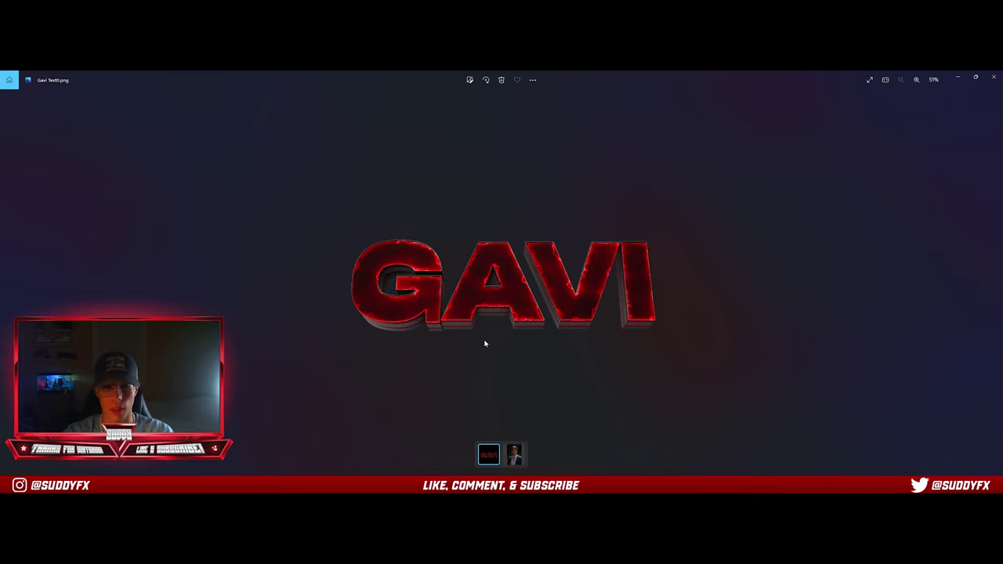
scroll(502, 347, "up", 5)
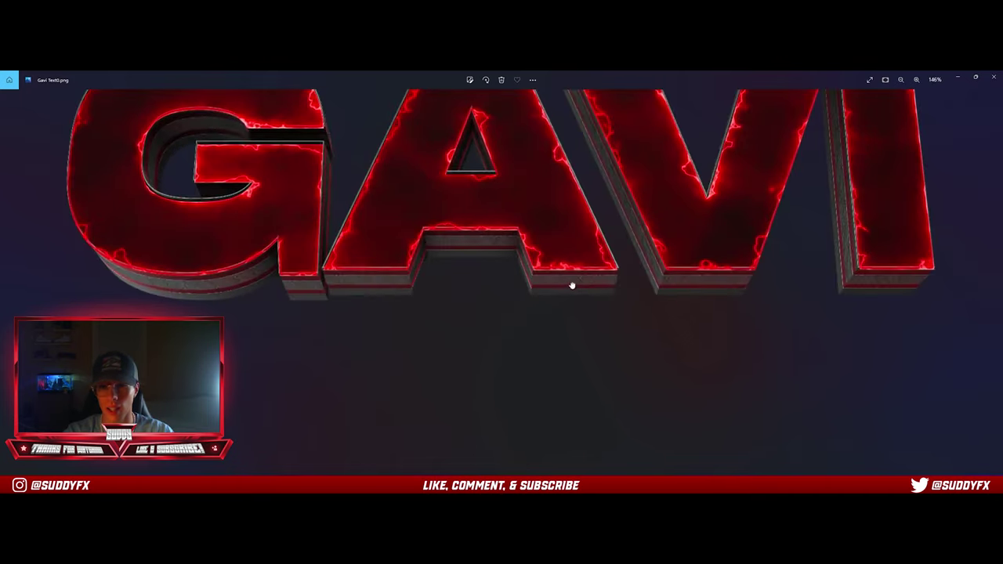
scroll(571, 284, "down", 5)
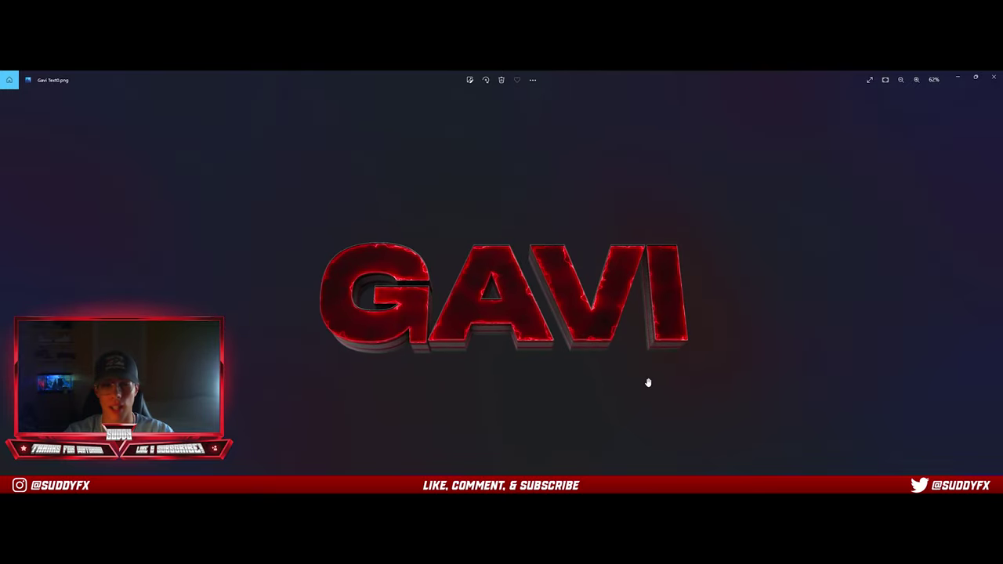
scroll(648, 382, "down", 1)
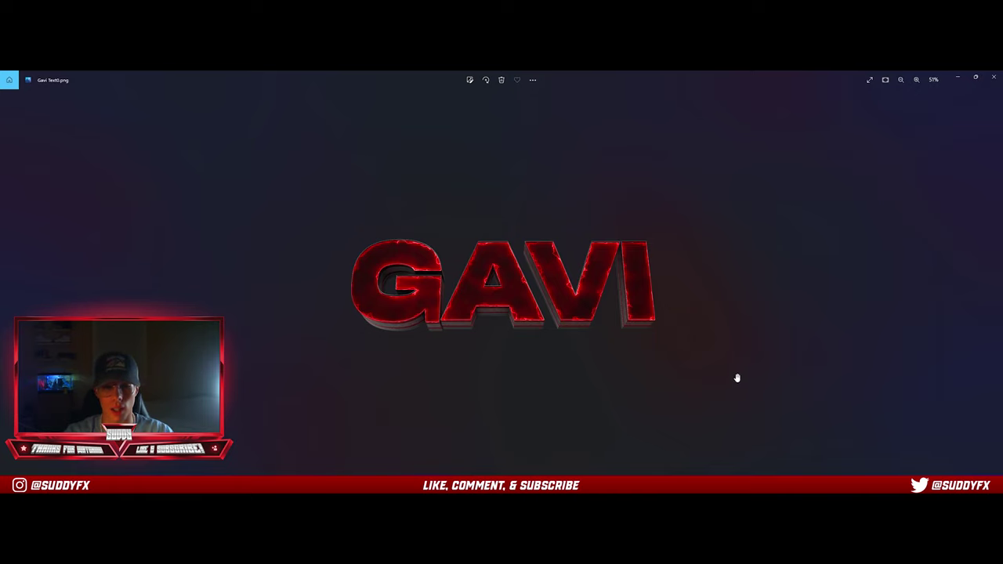
scroll(563, 325, "up", 4)
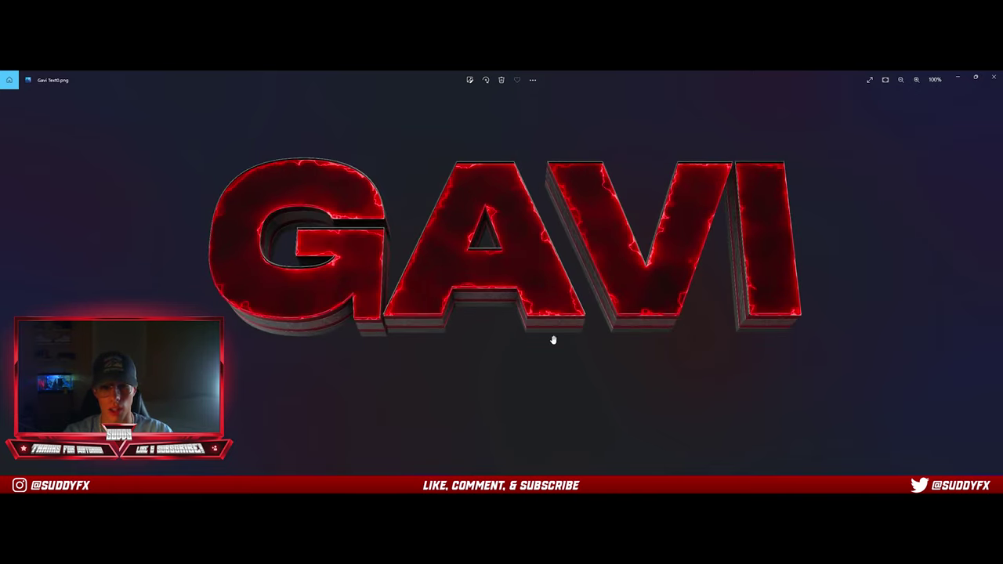
scroll(553, 338, "down", 3)
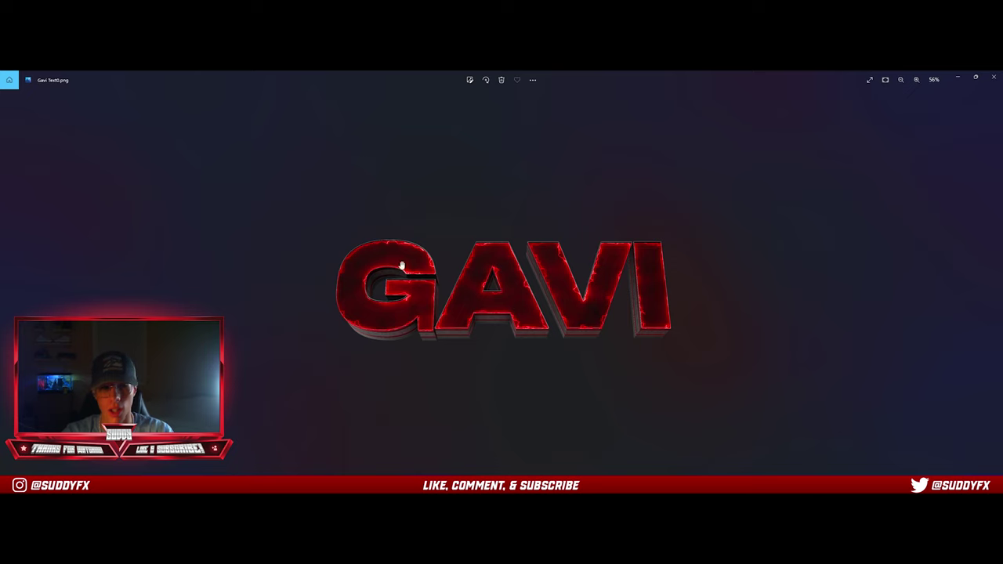
scroll(636, 381, "up", 2)
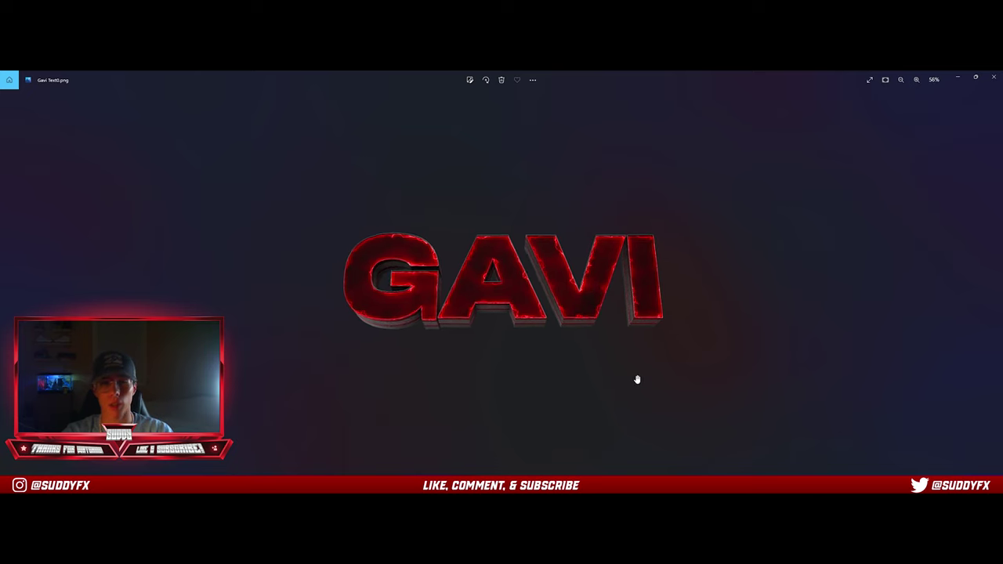